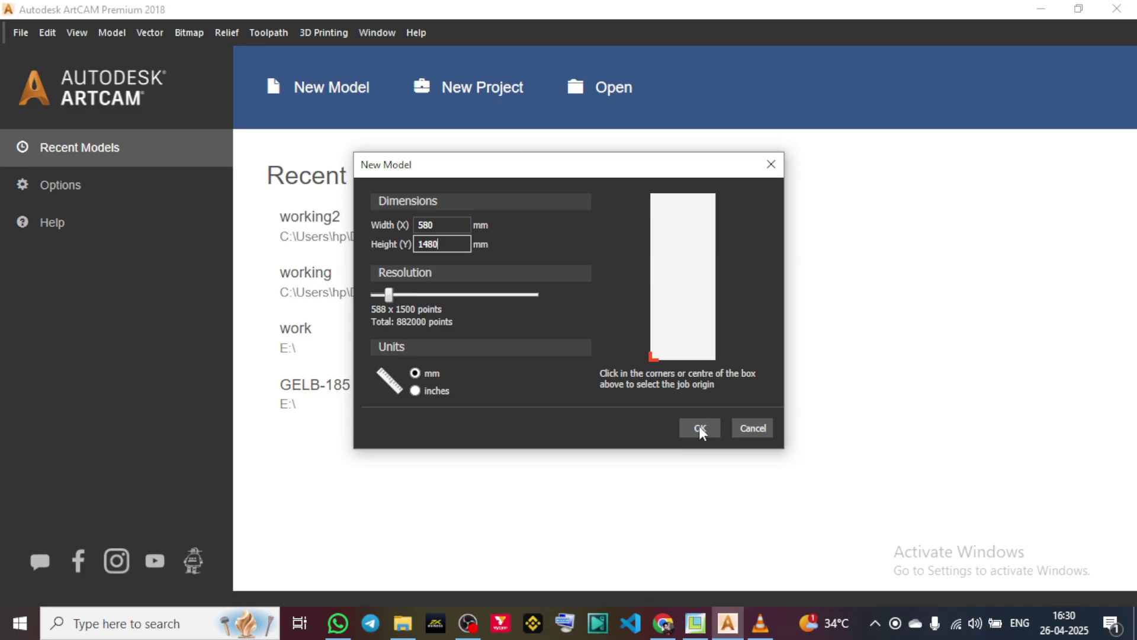
Create a new model 580 mm wide and 1480 mm high and display it in the 2D view.
click(700, 429)
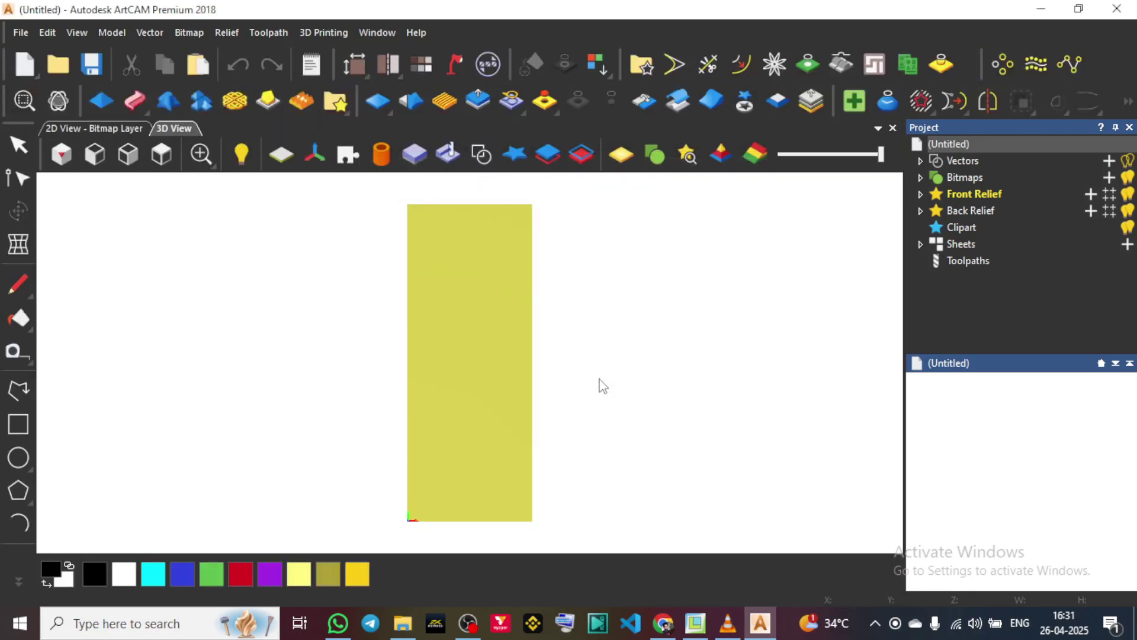
click(99, 133)
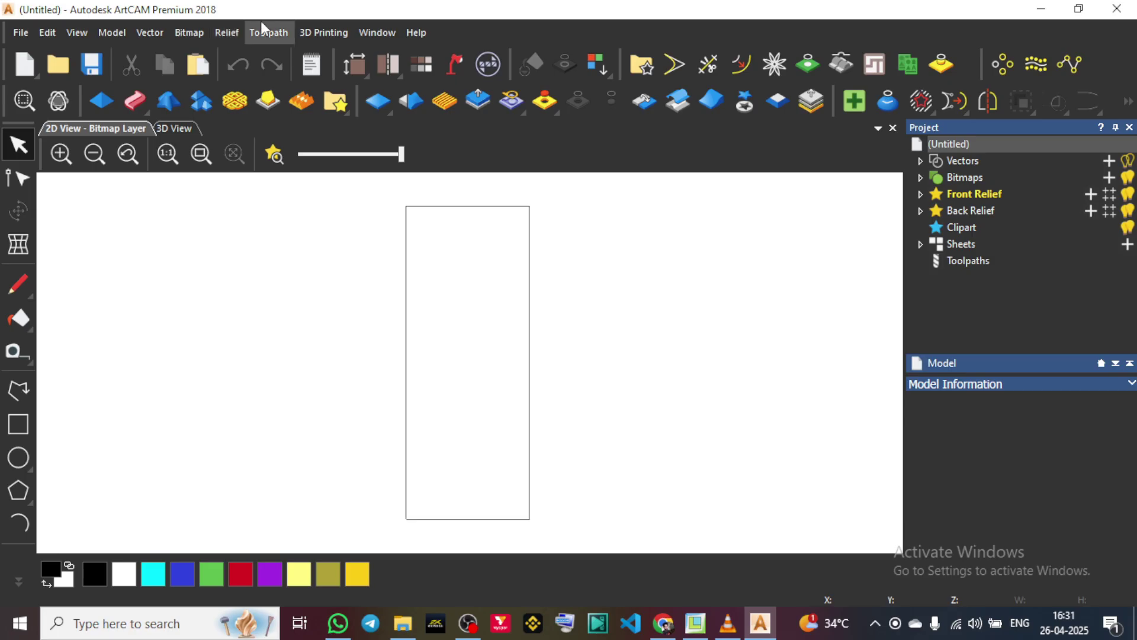
Import the had40 relief file into the model.
click(232, 31)
mouse_move(254, 58)
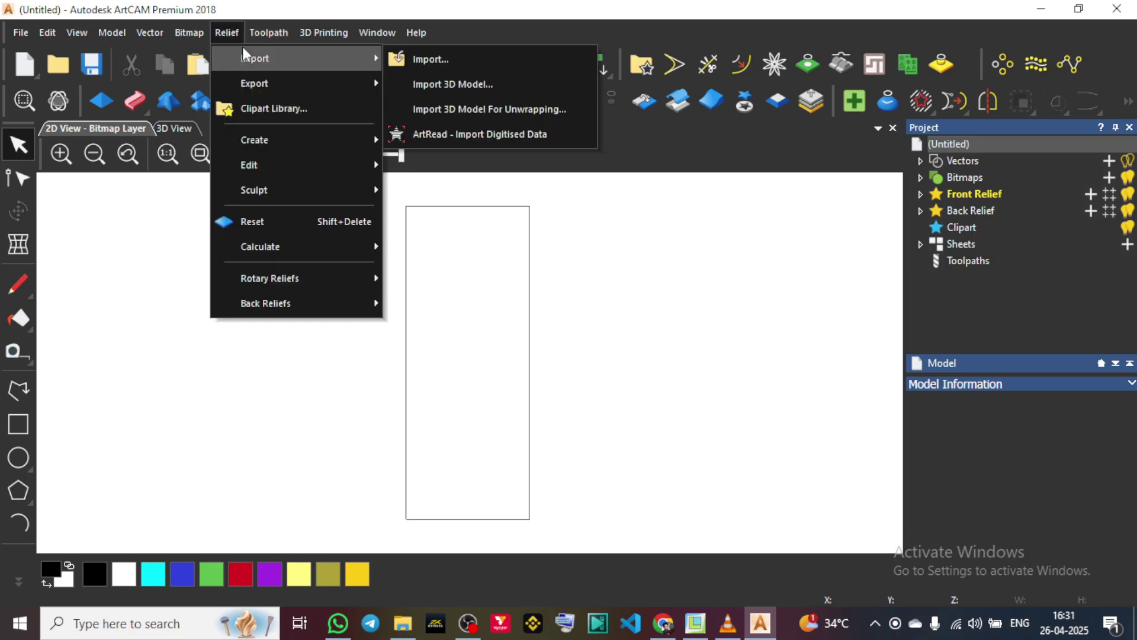
click(424, 60)
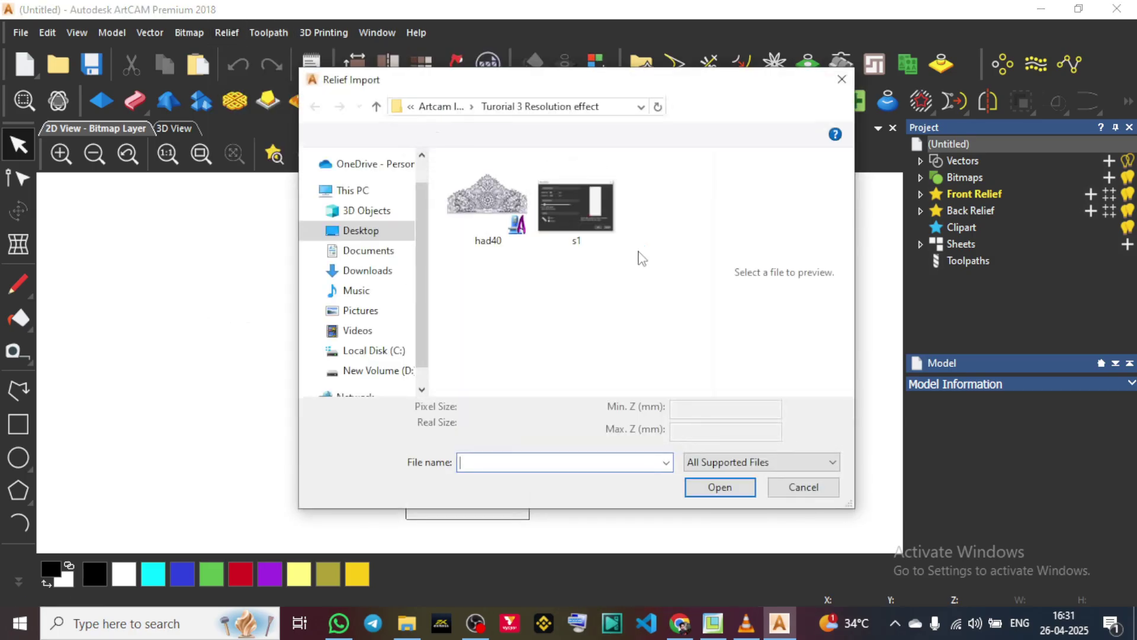
click(483, 215)
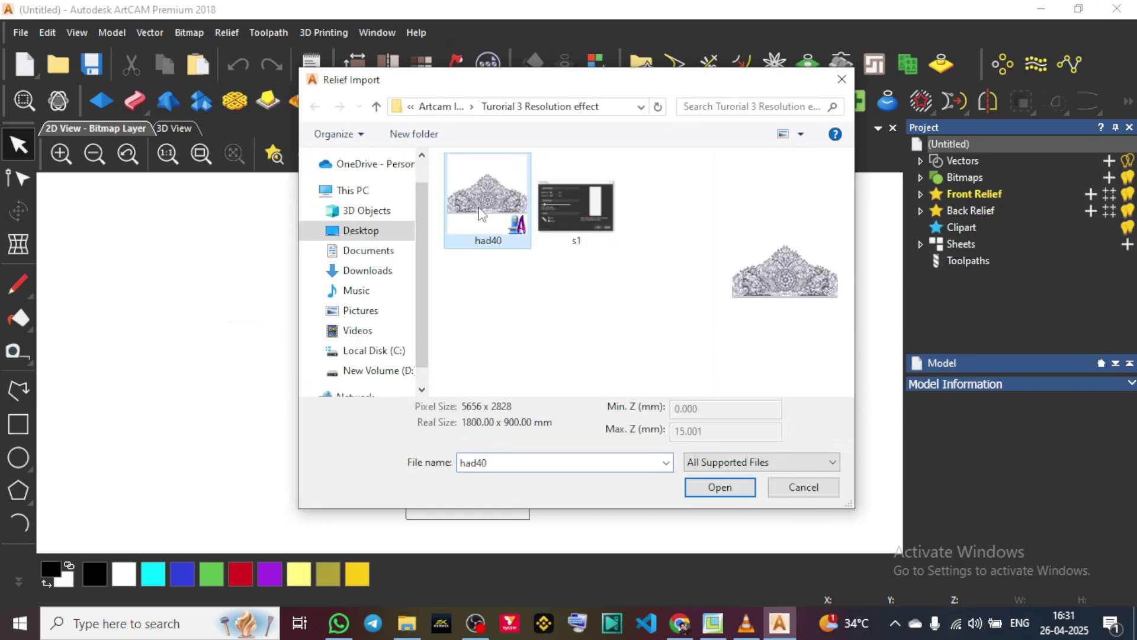
click(729, 492)
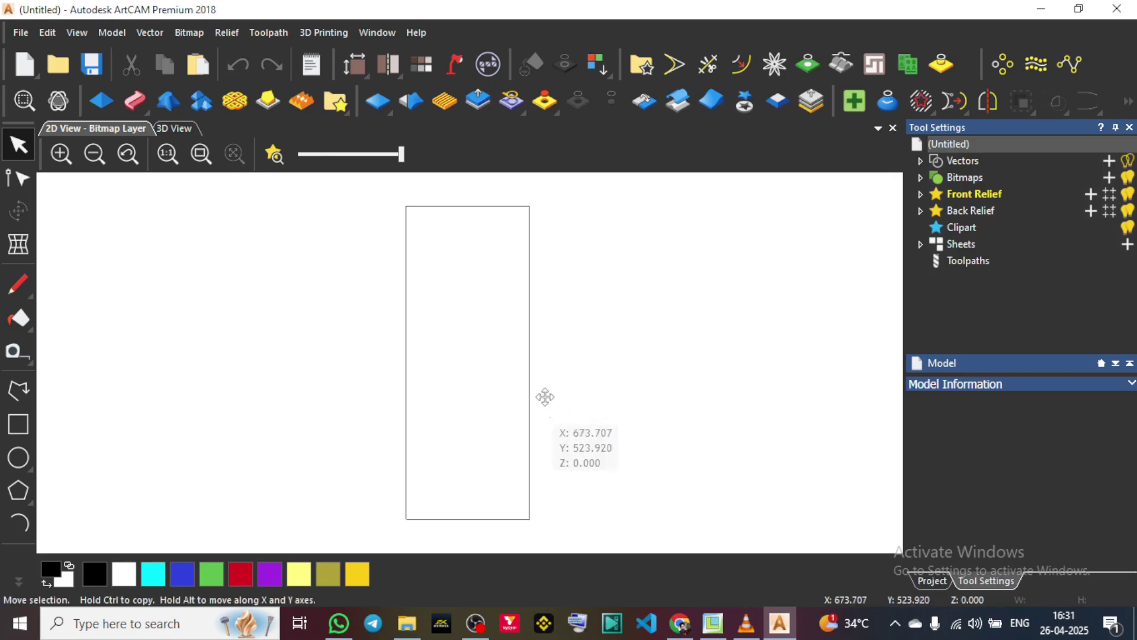
Rotate the imported relief 90 degrees clockwise.
drag(1134, 296, 1134, 455)
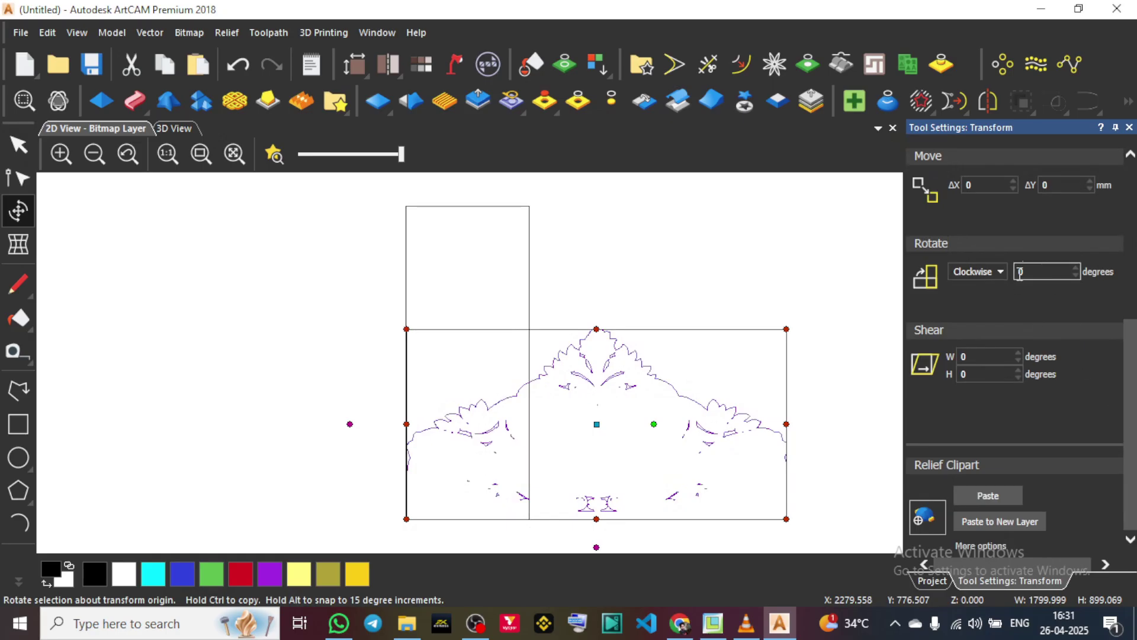
click(1041, 273)
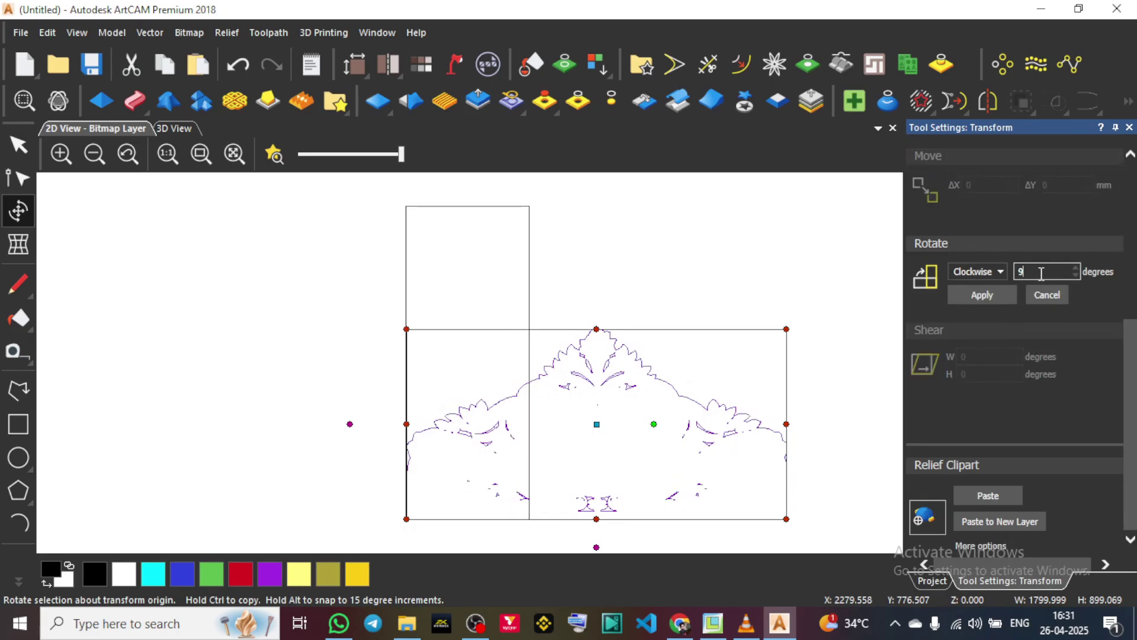
click(983, 295)
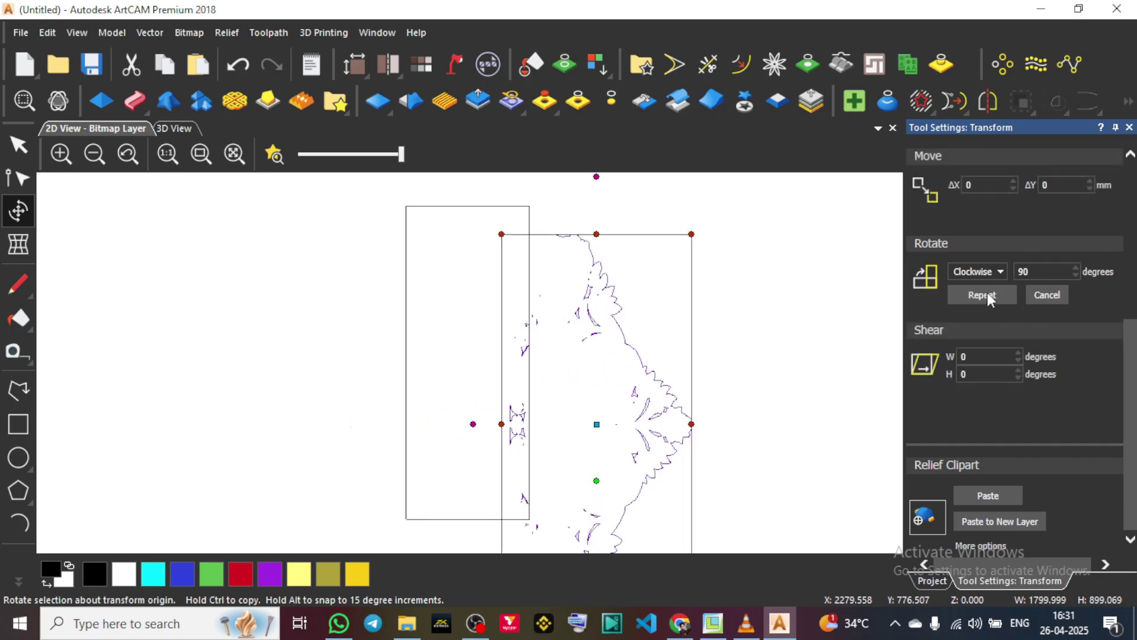
Move the rotated relief so its lower-left corner sits just inside the model's lower-left corner.
scroll(534, 415, down, 3)
drag(505, 469, 490, 411)
scroll(450, 429, up, 5)
scroll(521, 486, down, 4)
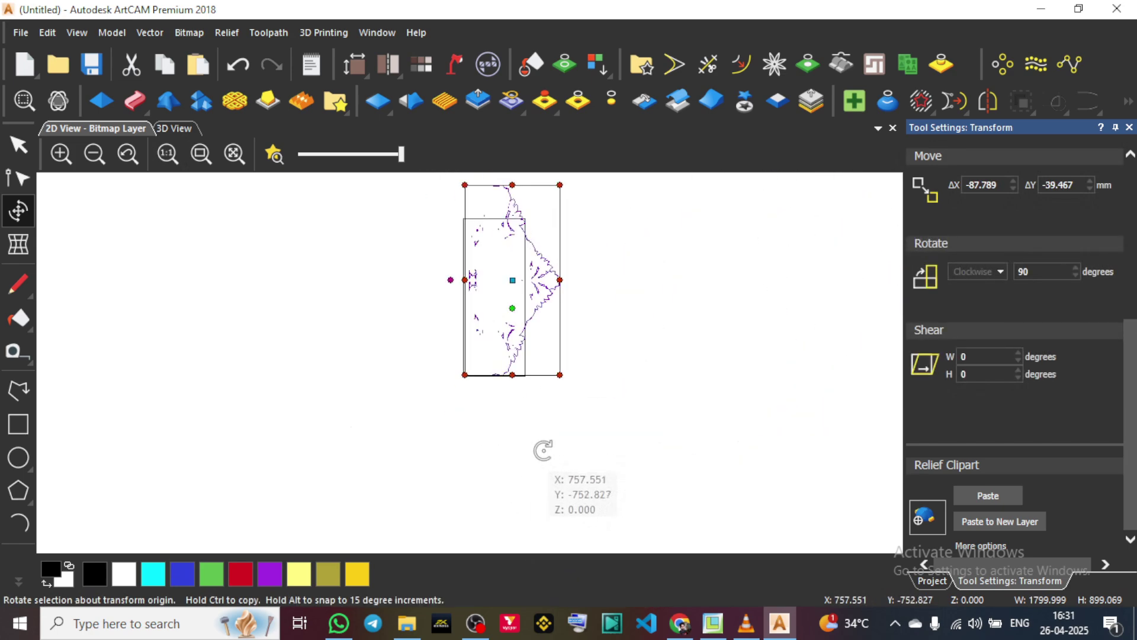
scroll(492, 278, up, 3)
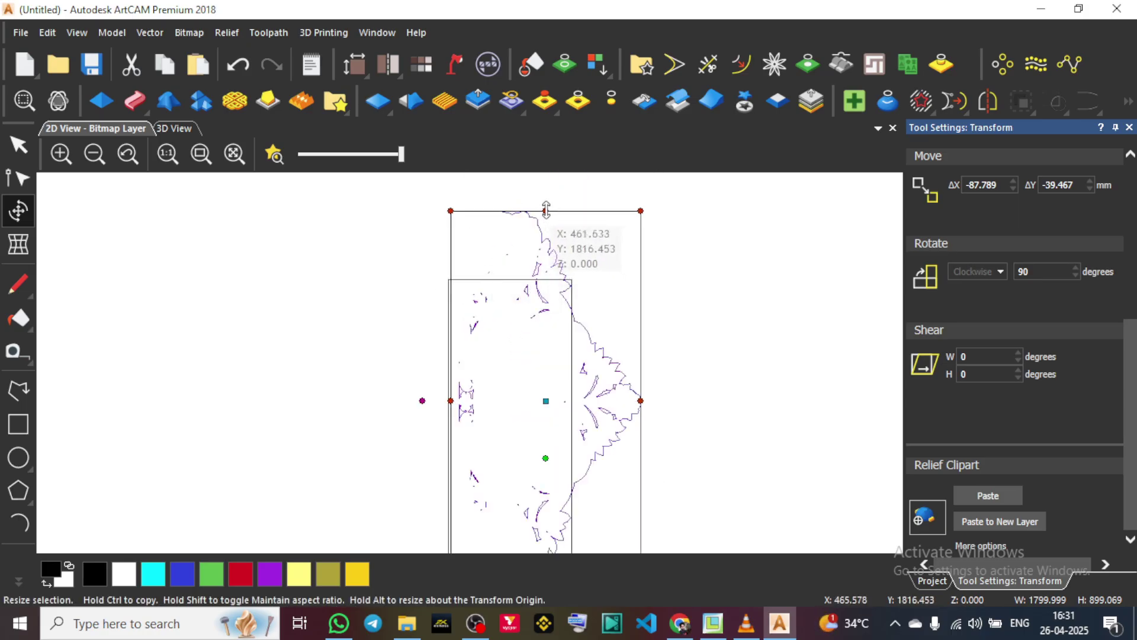
Reselect the relief and shrink it to fit inside the model boundary, about 559 mm wide and 1457 mm high.
key(Escape)
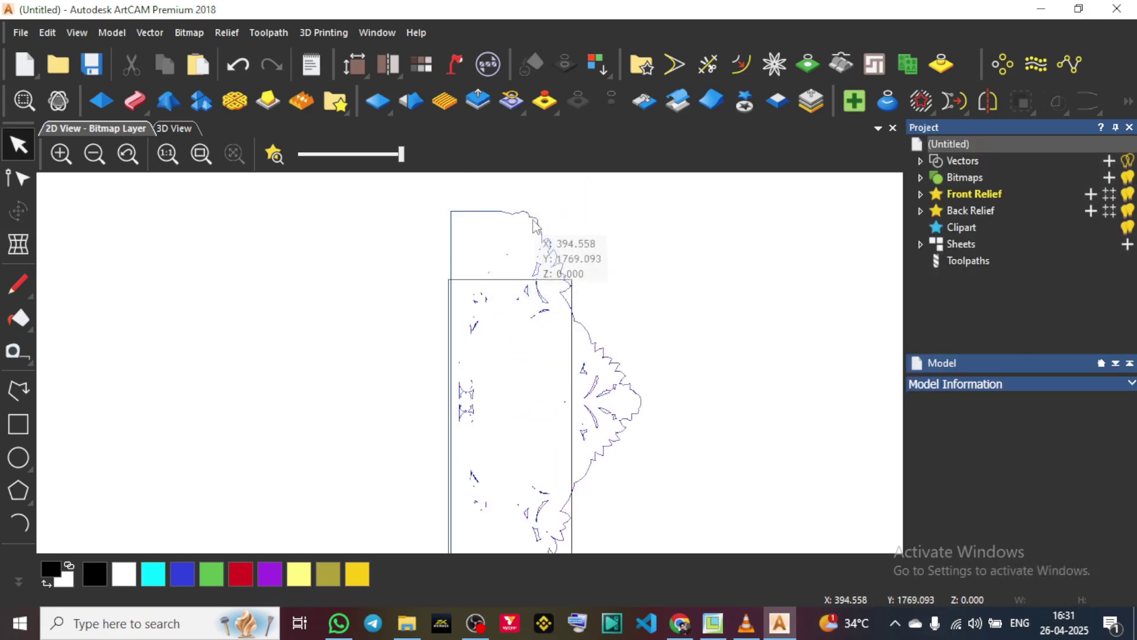
click(544, 243)
click(27, 209)
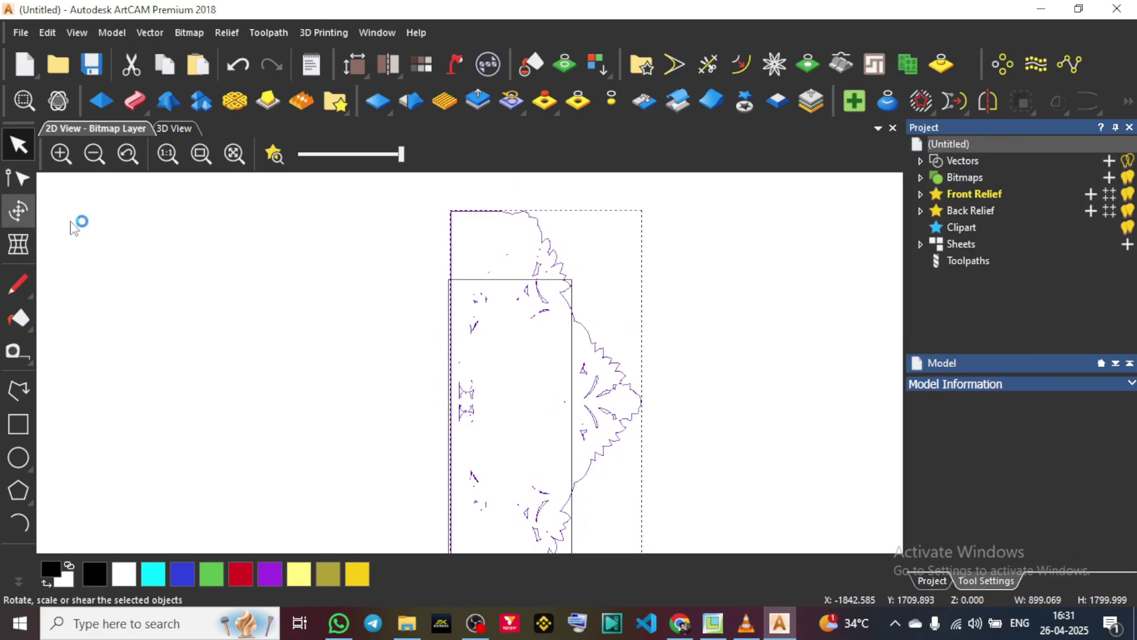
drag(544, 211, 531, 283)
scroll(554, 353, down, 2)
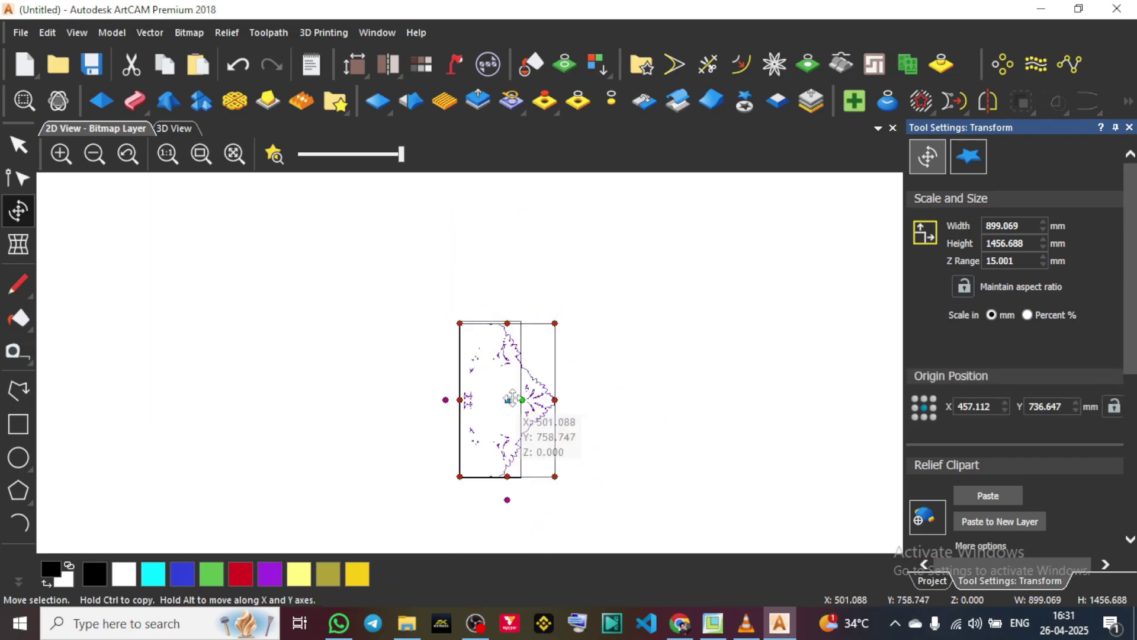
scroll(609, 398, up, 2)
drag(599, 402, 527, 415)
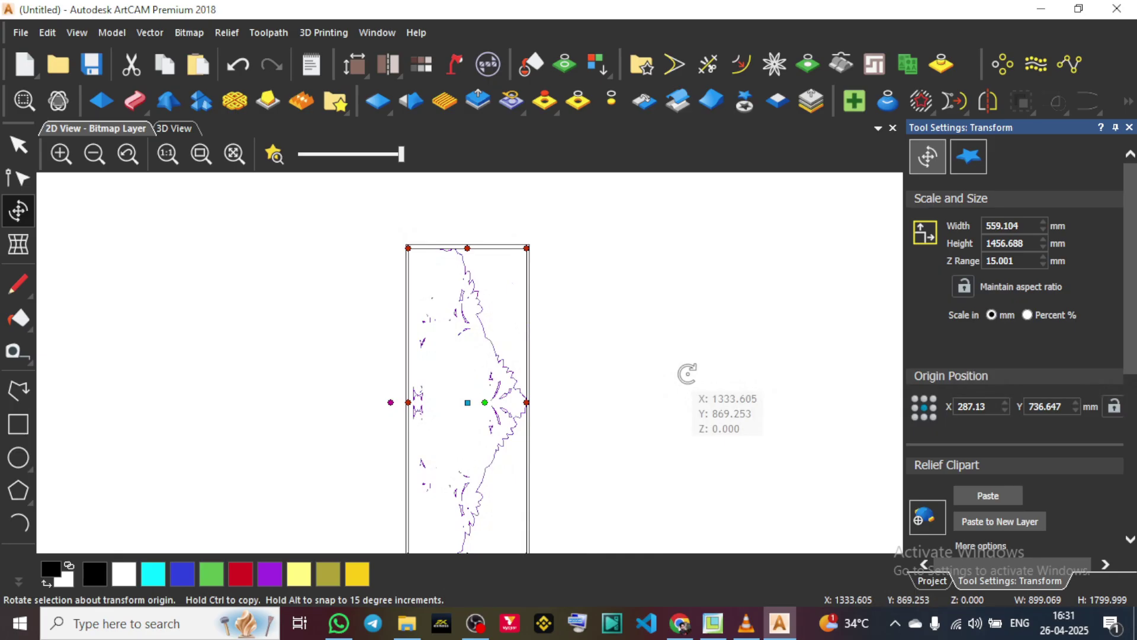
Enlarge the relief slightly from its upper-left corner to about 563 × 1466 mm, leaving a narrow margin inside the model boundary.
scroll(513, 365, down, 3)
scroll(513, 365, up, 4)
scroll(408, 344, down, 2)
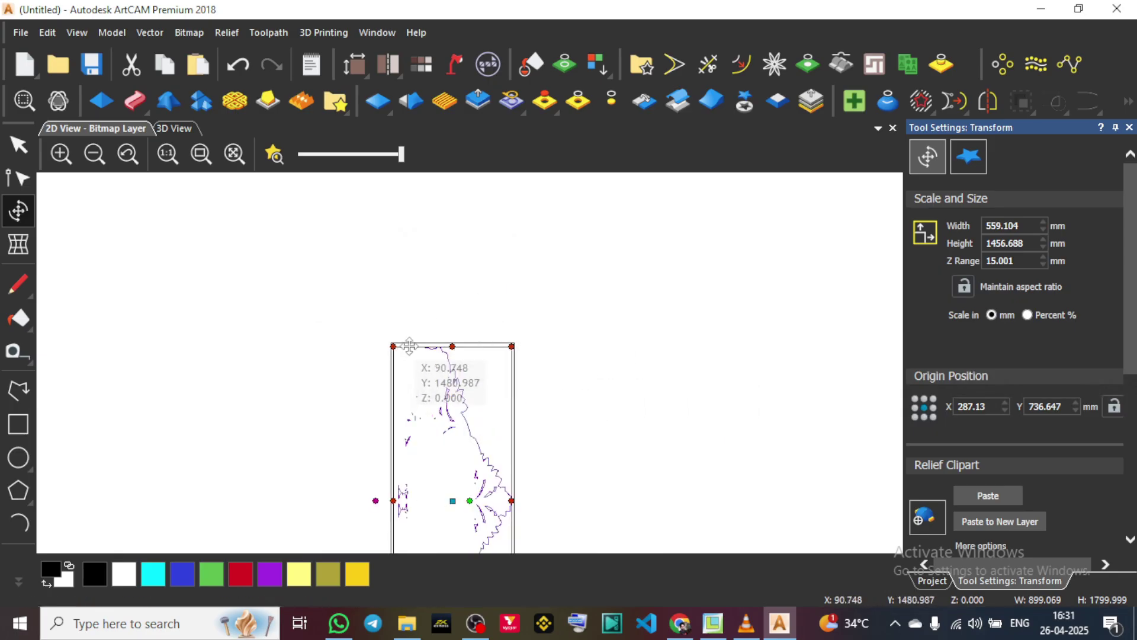
scroll(318, 348, up, 4)
scroll(362, 337, up, 2)
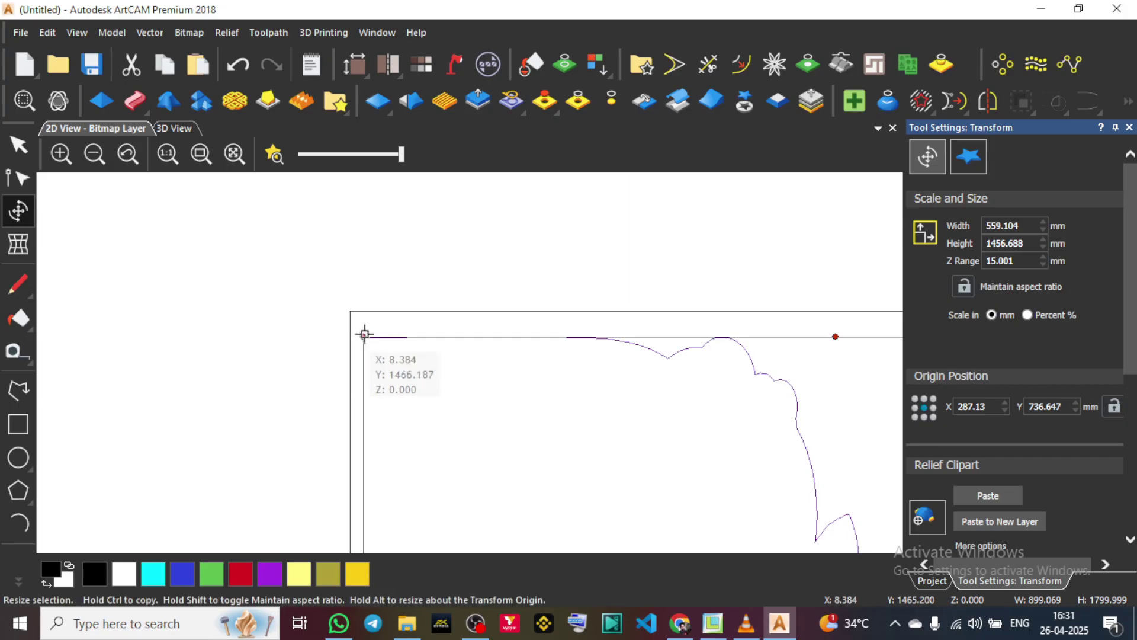
drag(364, 333, 358, 320)
scroll(581, 310, down, 5)
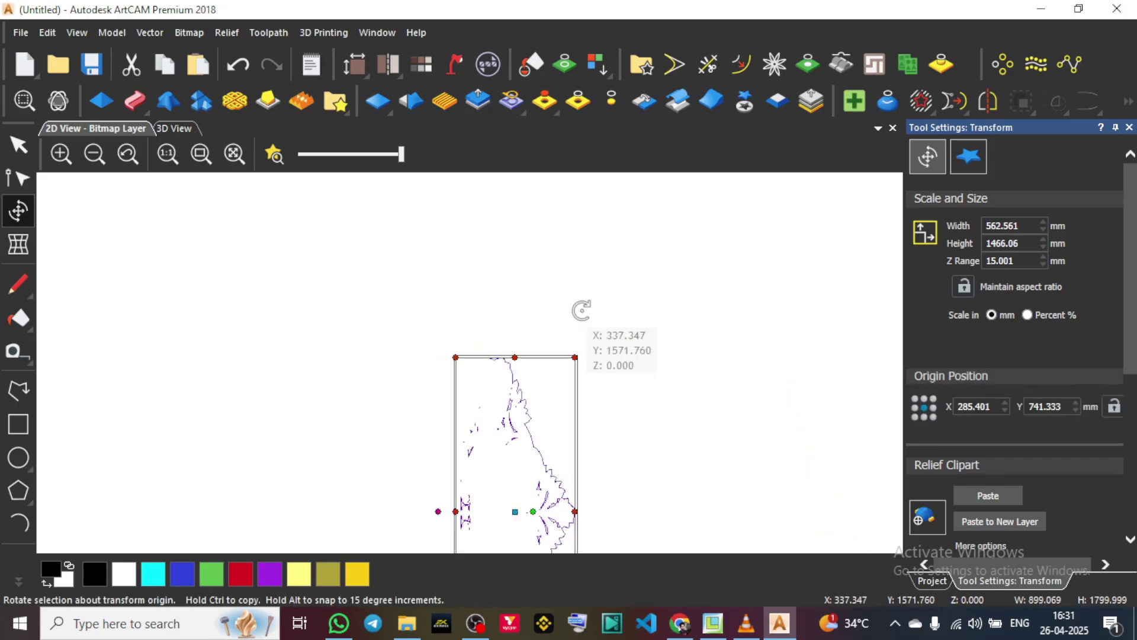
scroll(569, 320, down, 5)
scroll(469, 408, up, 5)
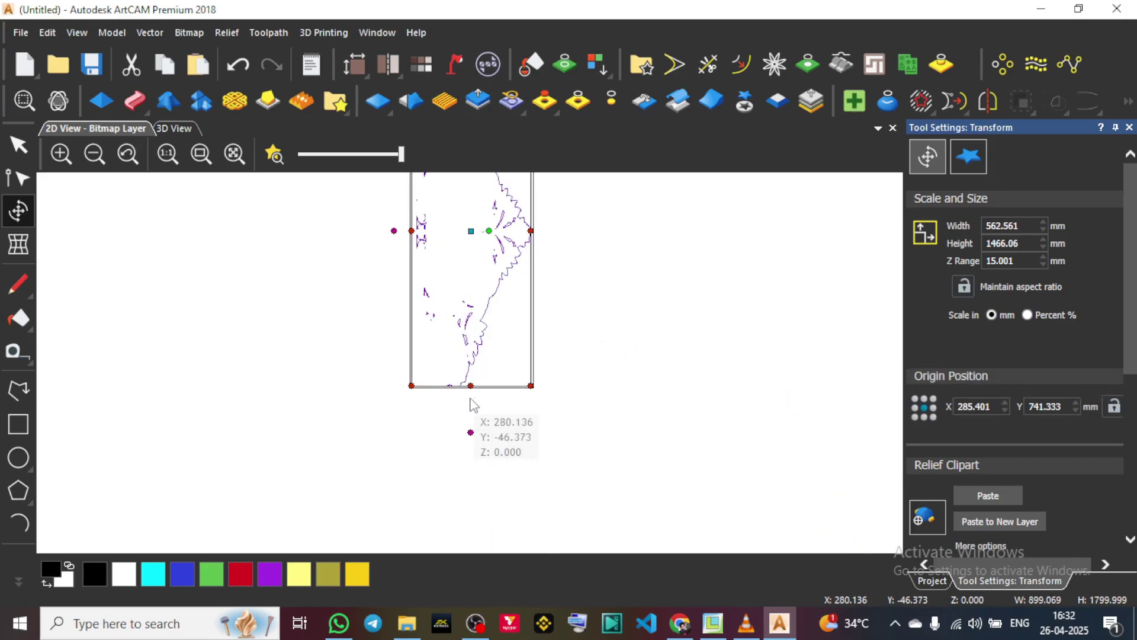
scroll(474, 406, down, 4)
scroll(419, 325, up, 4)
scroll(571, 368, down, 4)
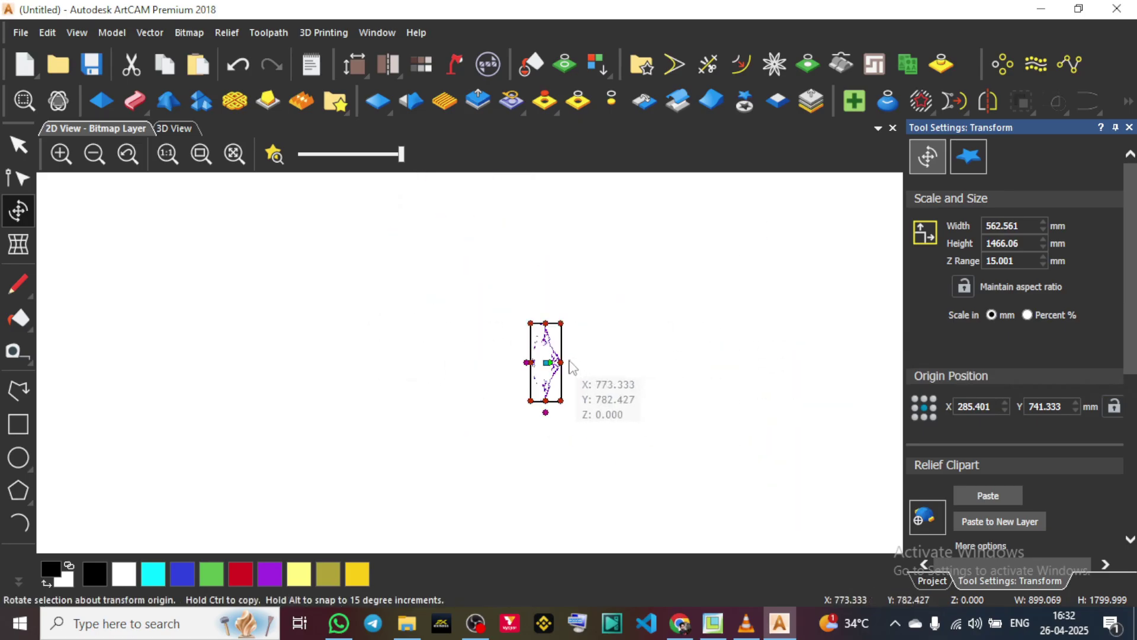
scroll(572, 367, up, 5)
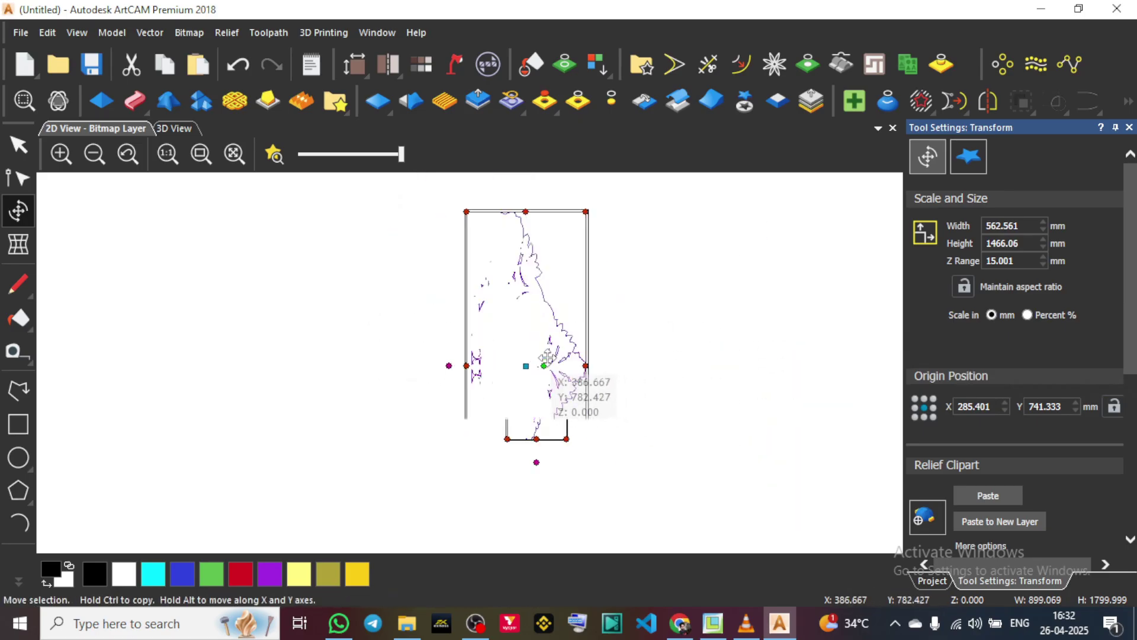
Set the relief's Z range to 15.00 mm and paste the relief clipart into the model.
click(1023, 259)
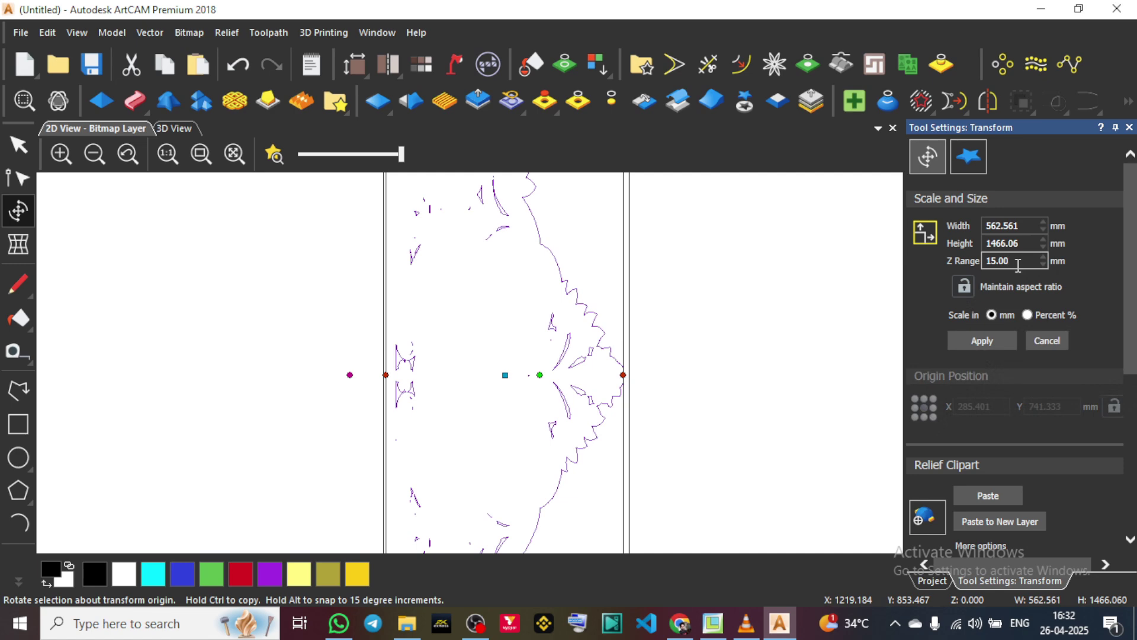
click(982, 342)
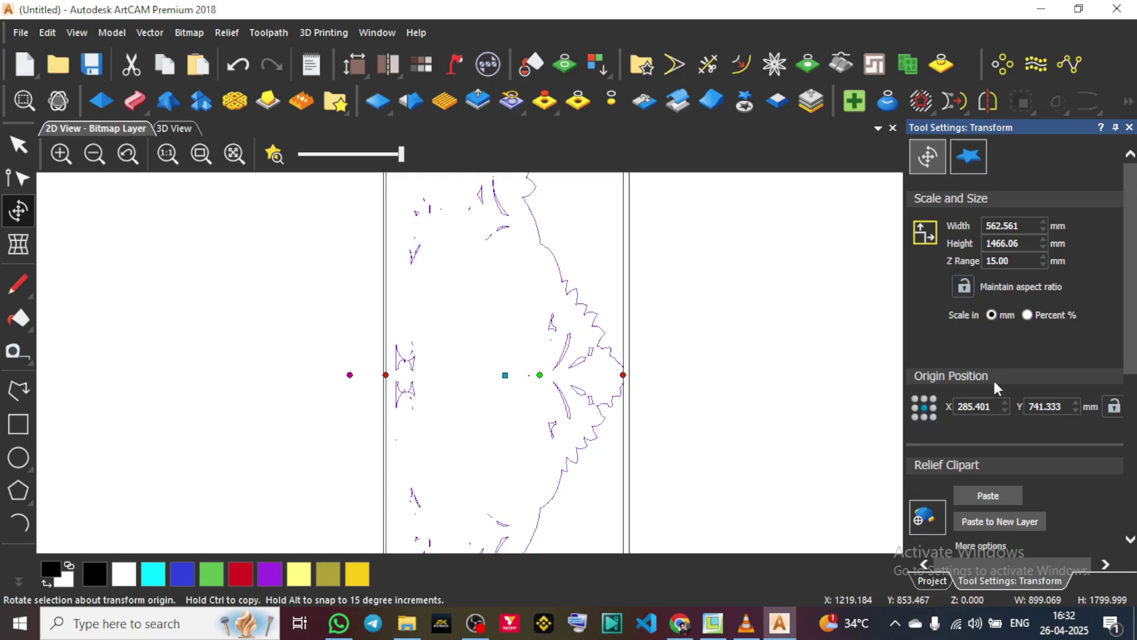
key(Delete)
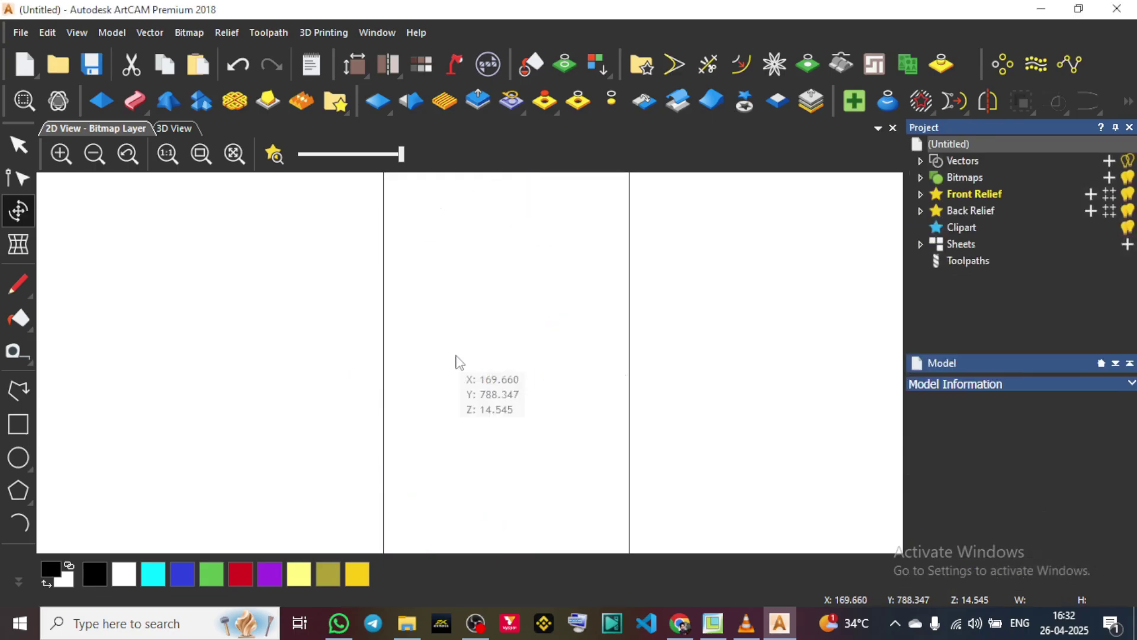
Turn on the relief preview in the 2D view and create a boundary vector from the composite relief.
scroll(468, 371, down, 2)
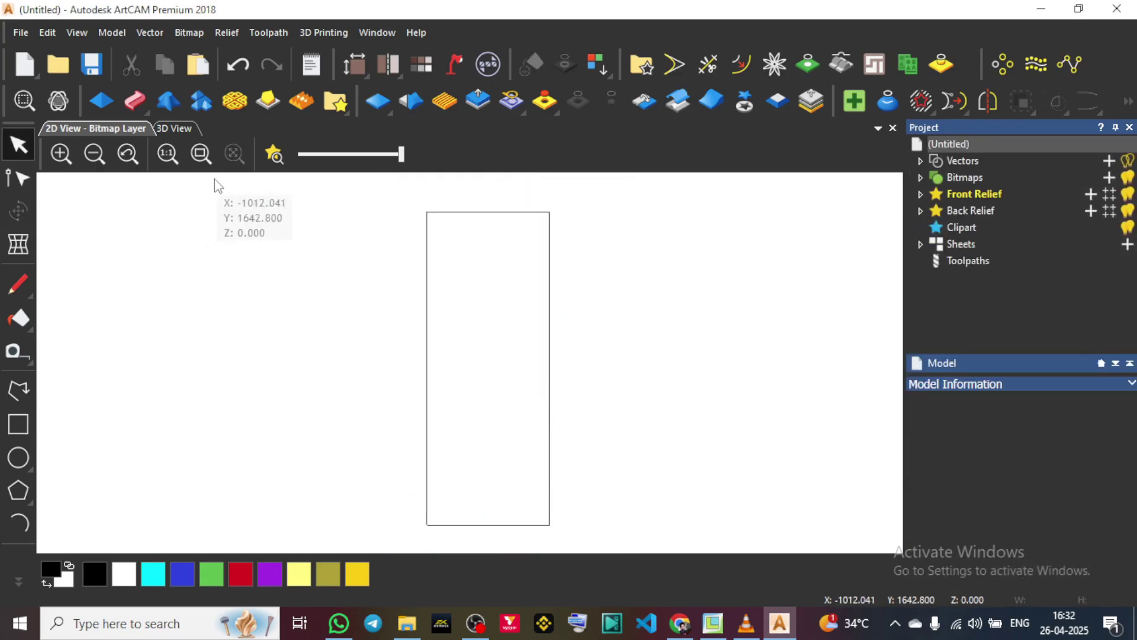
click(275, 154)
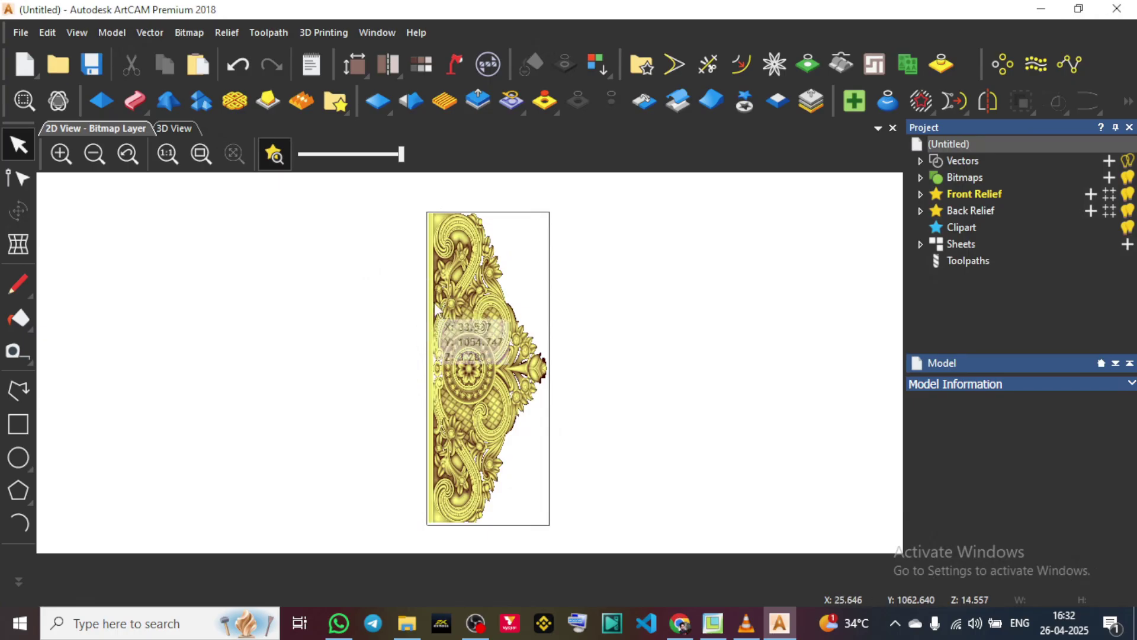
click(149, 33)
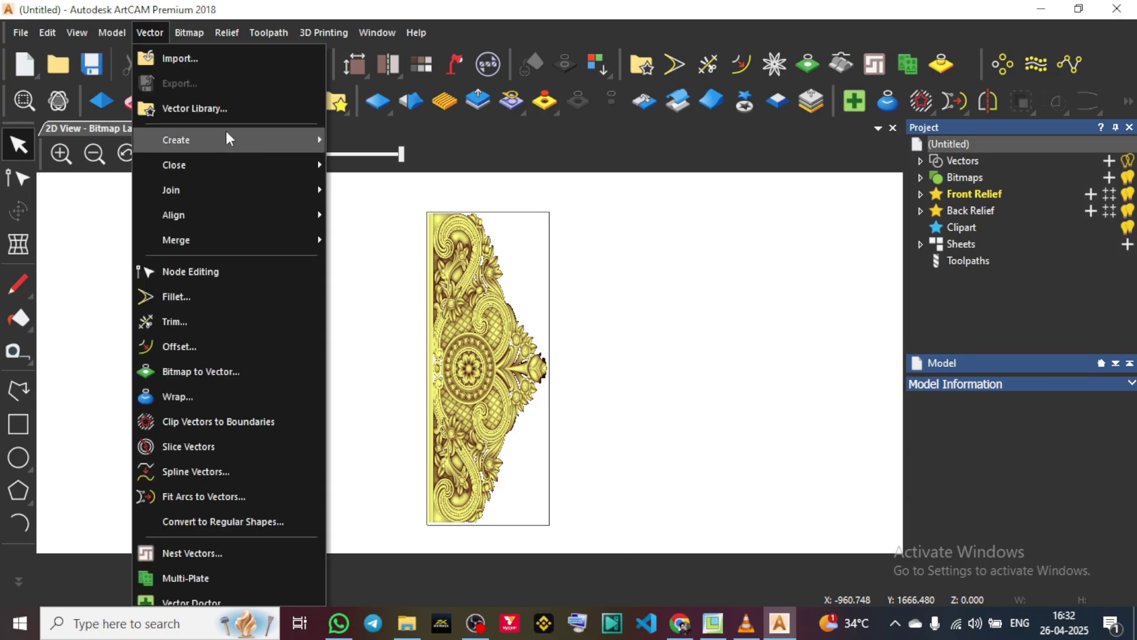
mouse_move(226, 138)
click(396, 400)
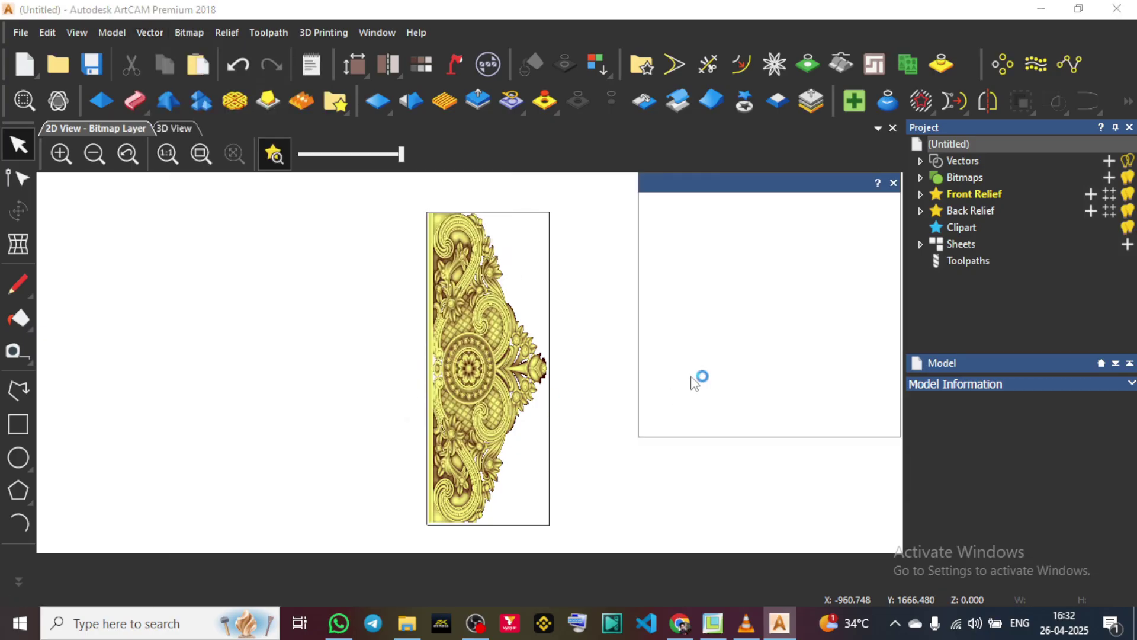
click(835, 427)
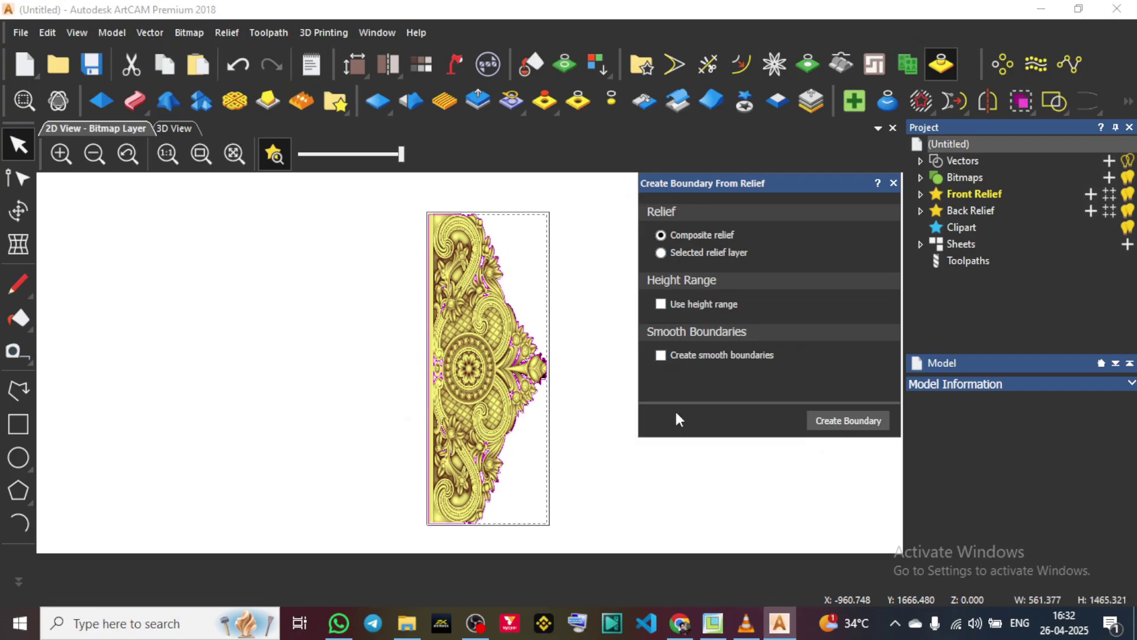
click(894, 183)
Check the boundary against the carving, and turn off the relief preview in the 2D view.
scroll(477, 308, up, 3)
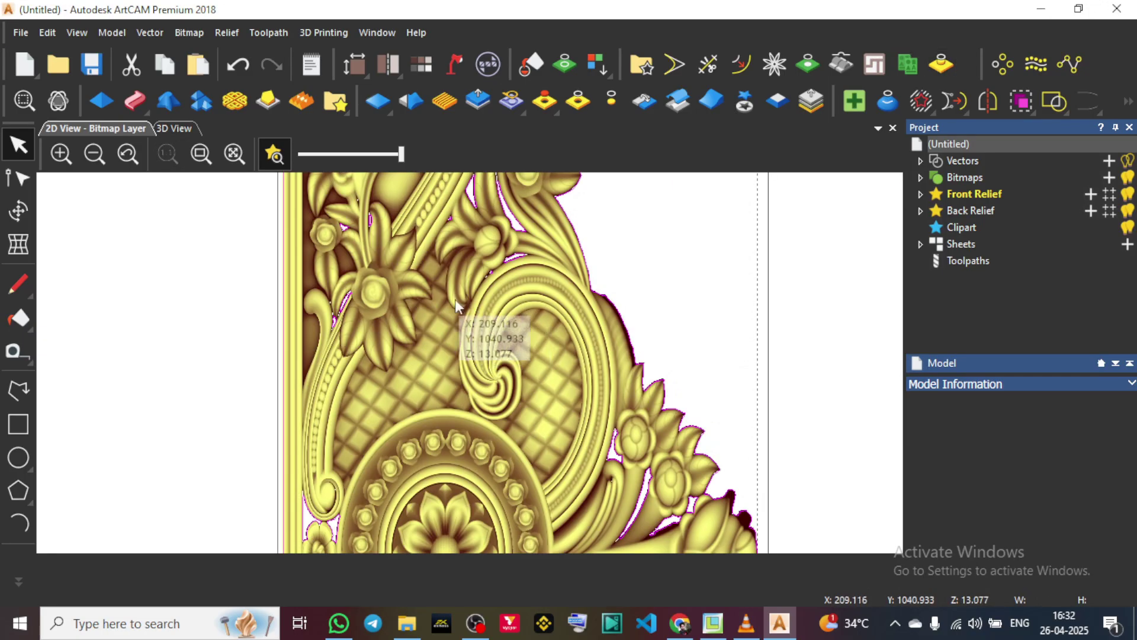
click(276, 155)
scroll(589, 310, down, 3)
scroll(509, 308, up, 2)
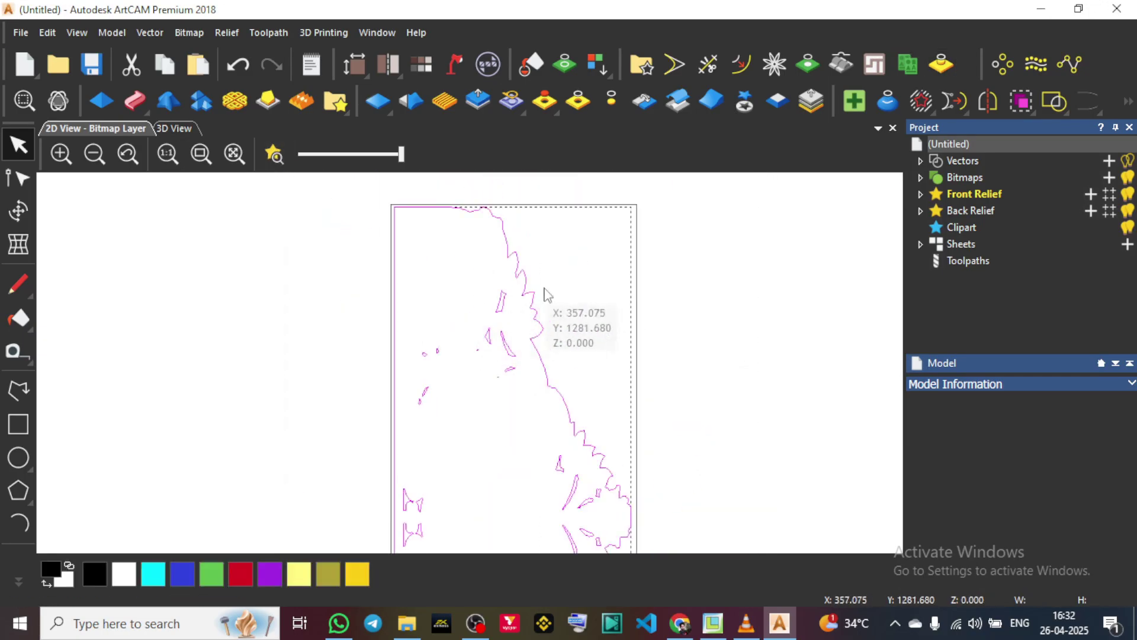
Delete the small inner boundary vectors, keeping only the relief's outer outline.
click(520, 262)
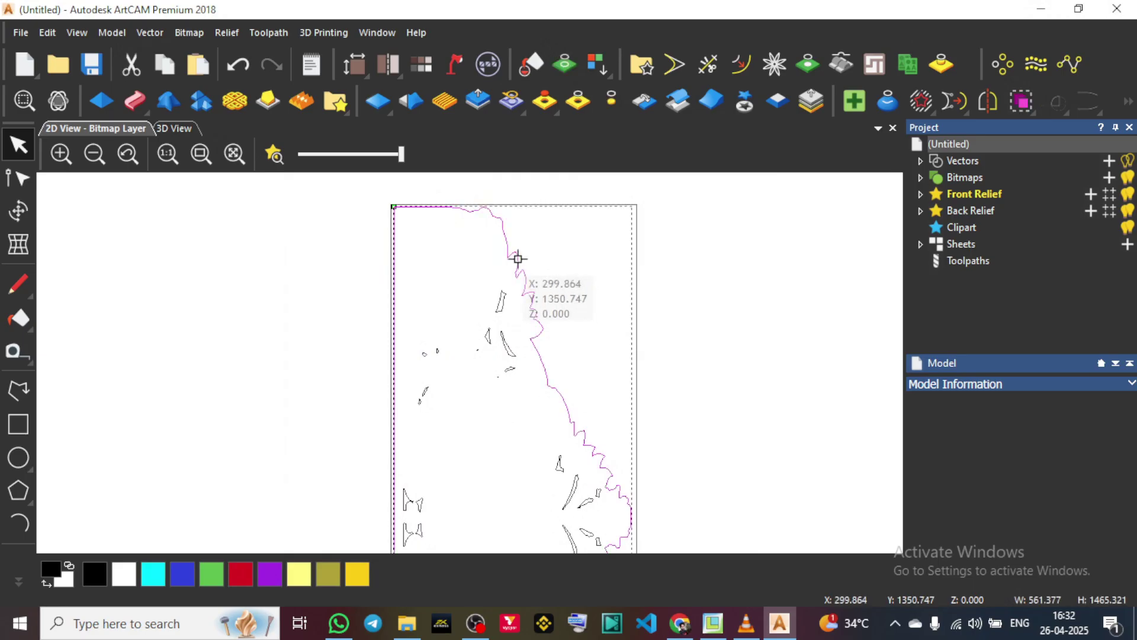
scroll(403, 311, down, 4)
scroll(450, 355, up, 2)
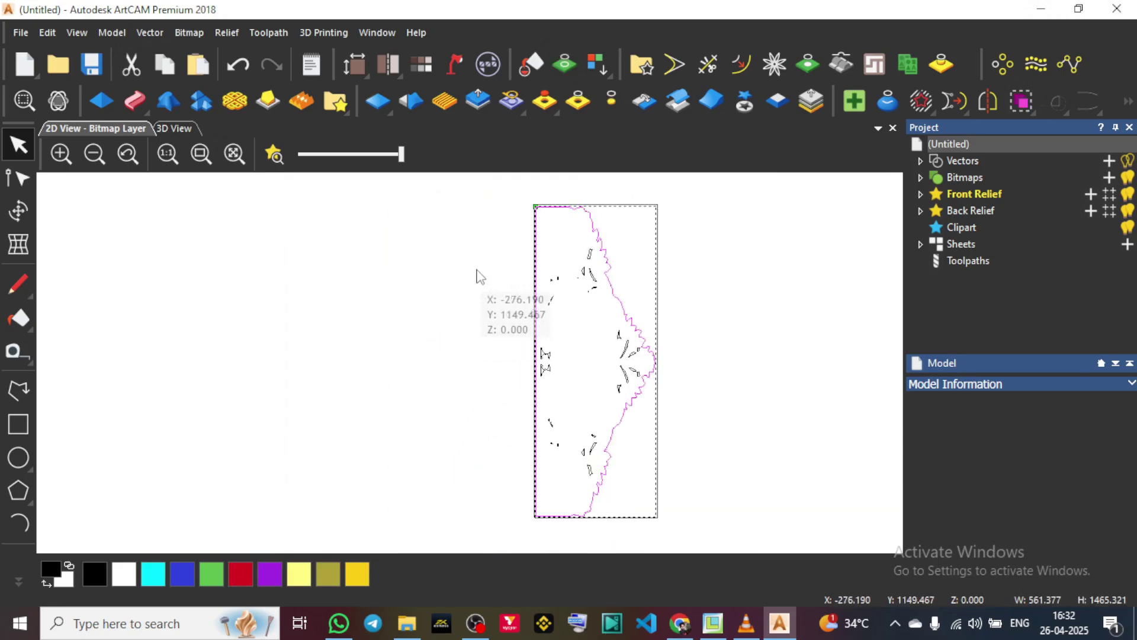
drag(460, 217, 751, 484)
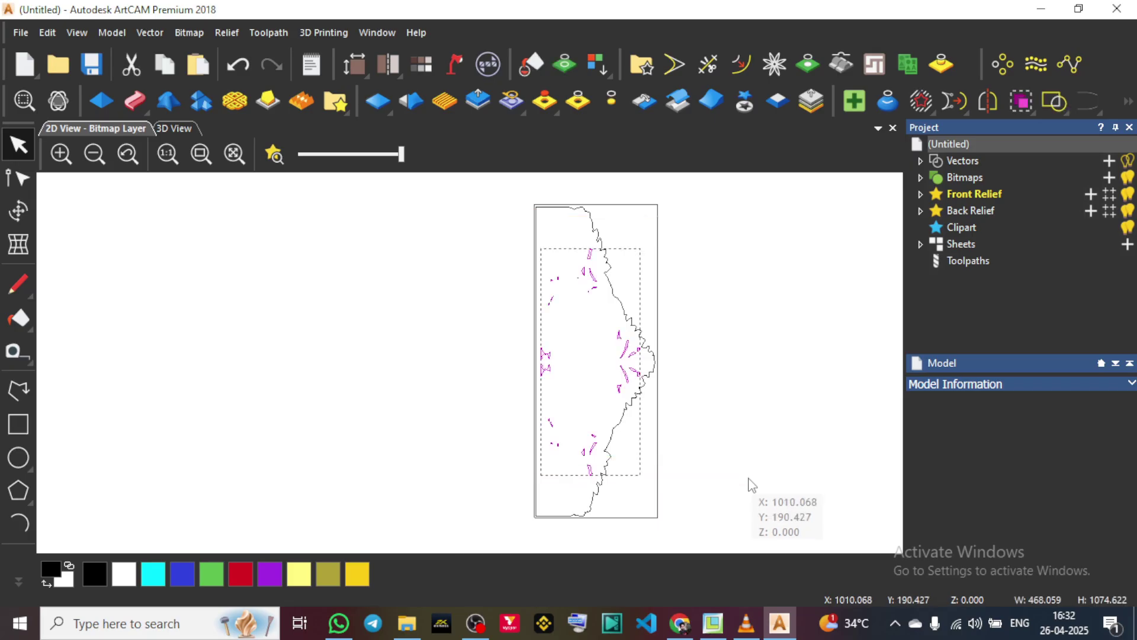
key(Delete)
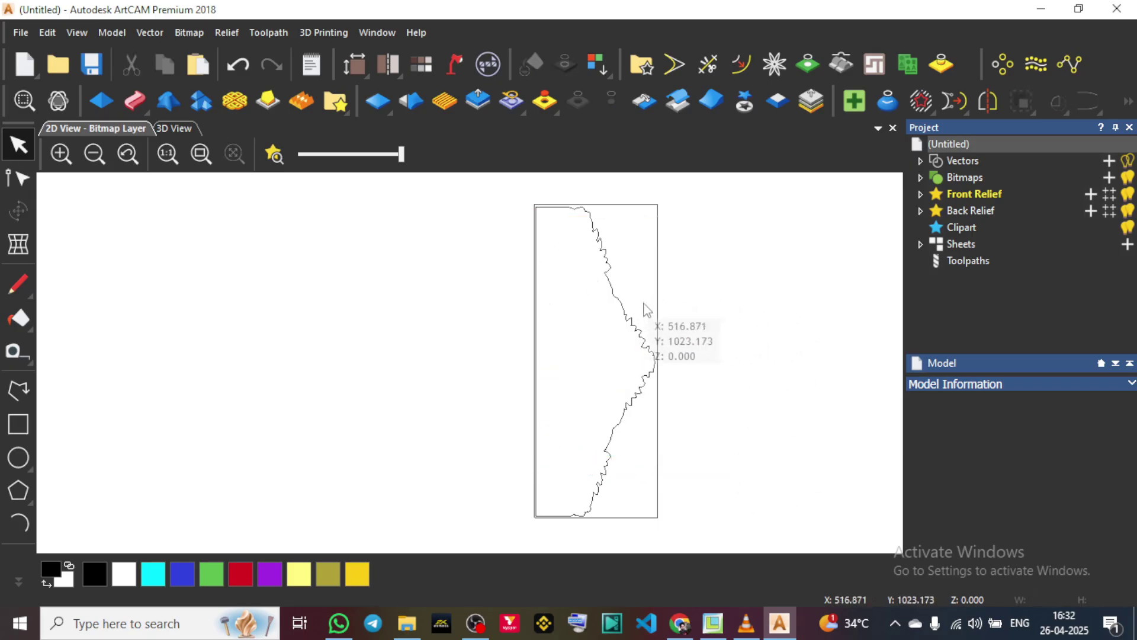
Select the relief's boundary vector and start a Machine Relief 3D toolpath with the area to machine set to Selected Vectors.
click(631, 319)
scroll(599, 358, down, 2)
scroll(543, 361, up, 4)
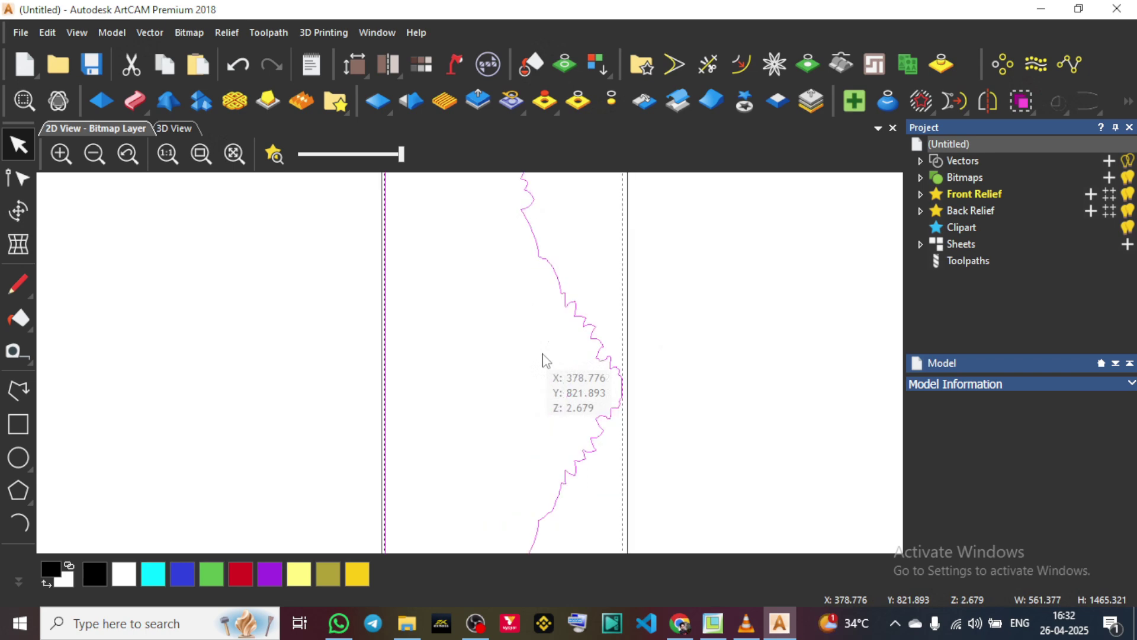
scroll(593, 325, down, 3)
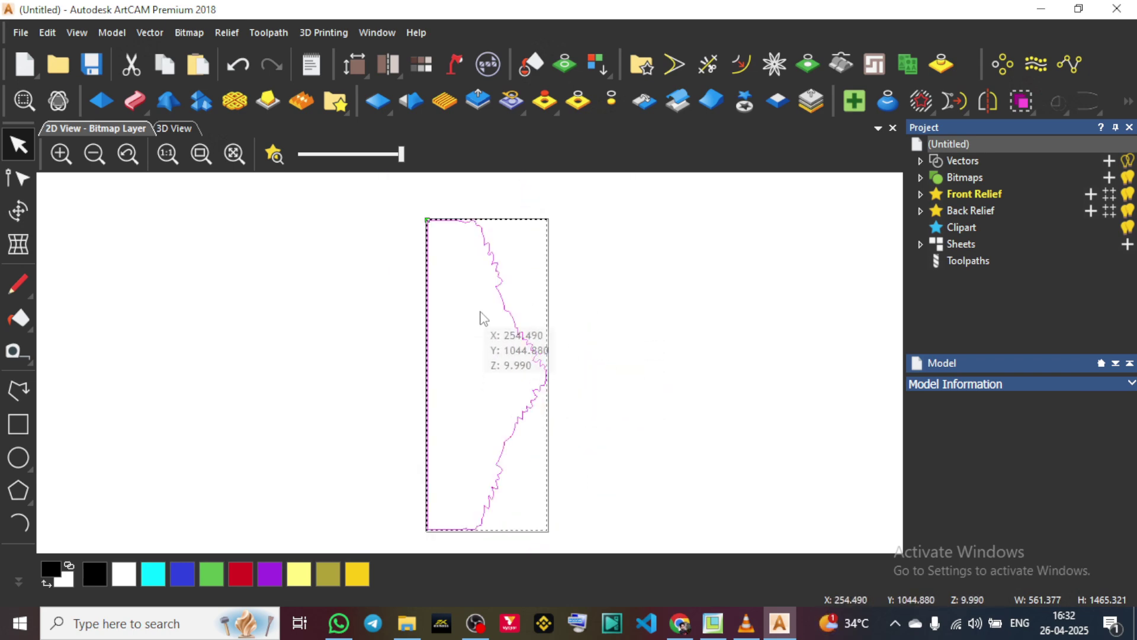
click(269, 32)
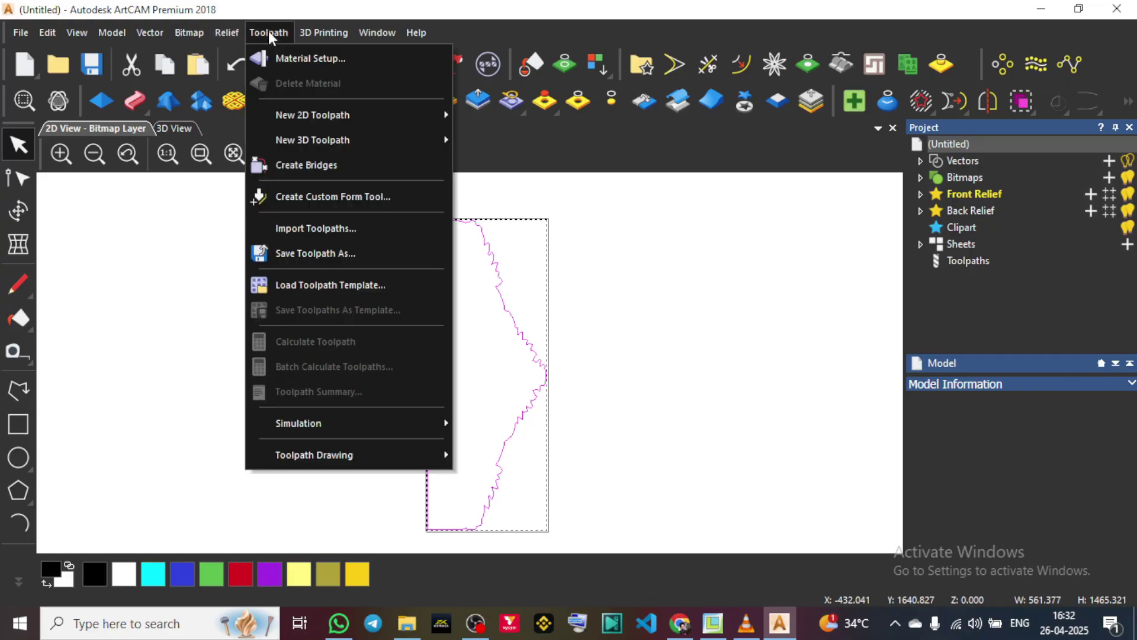
mouse_move(304, 144)
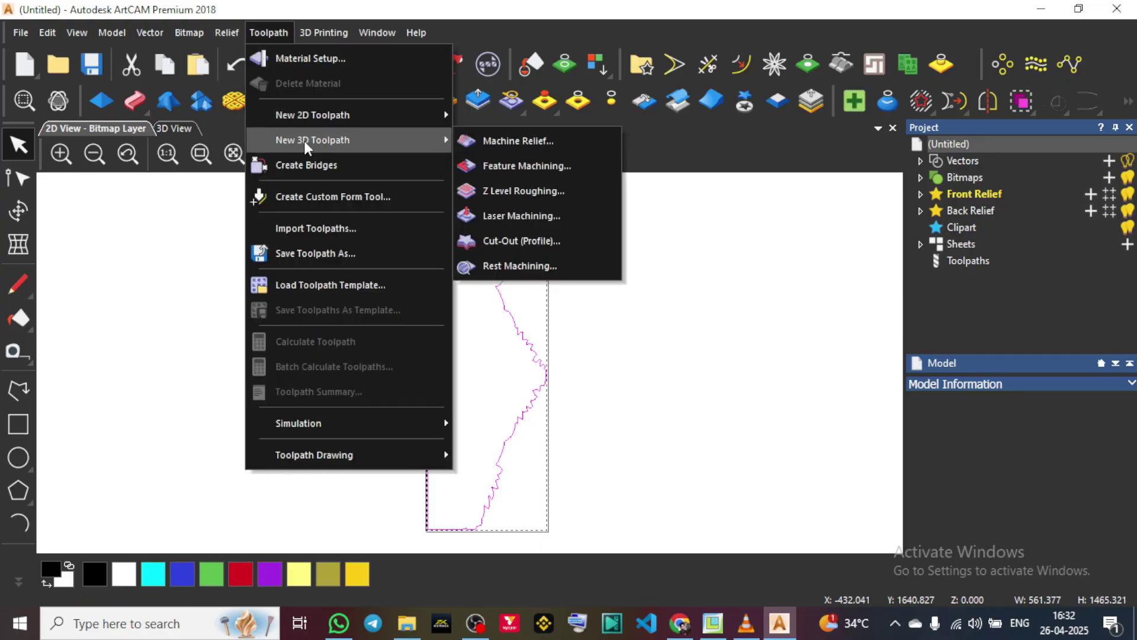
click(517, 140)
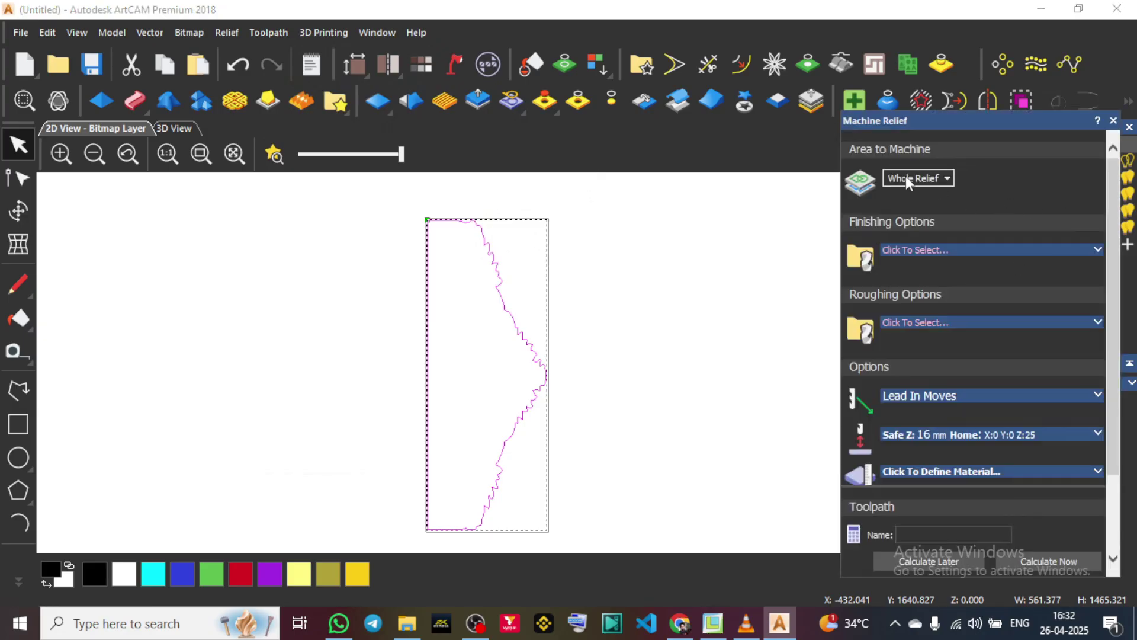
click(926, 181)
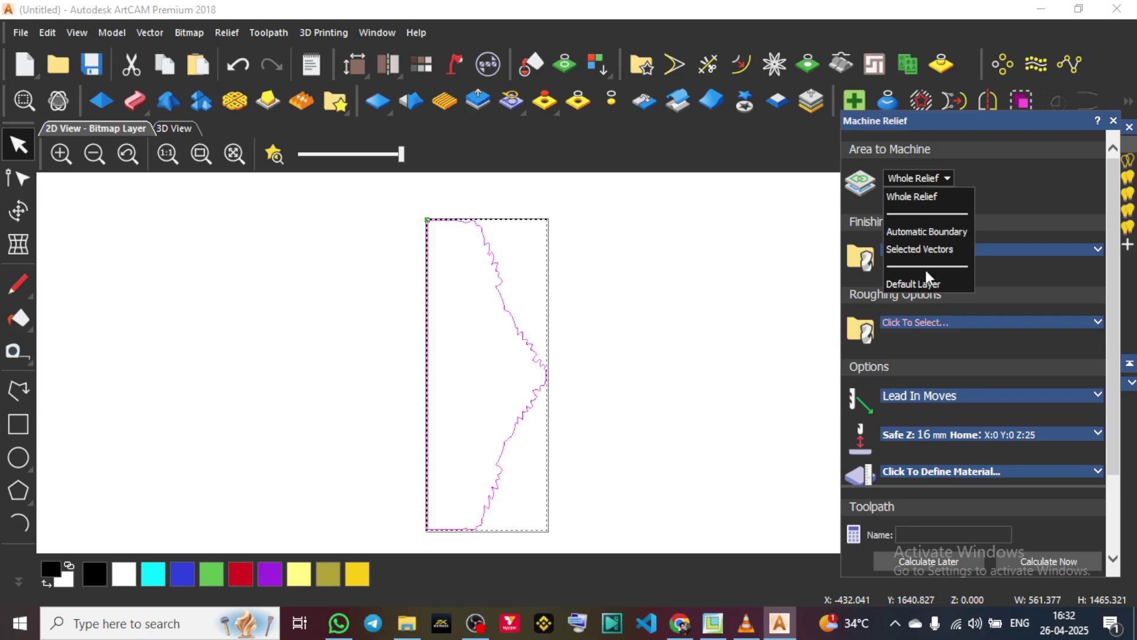
click(932, 250)
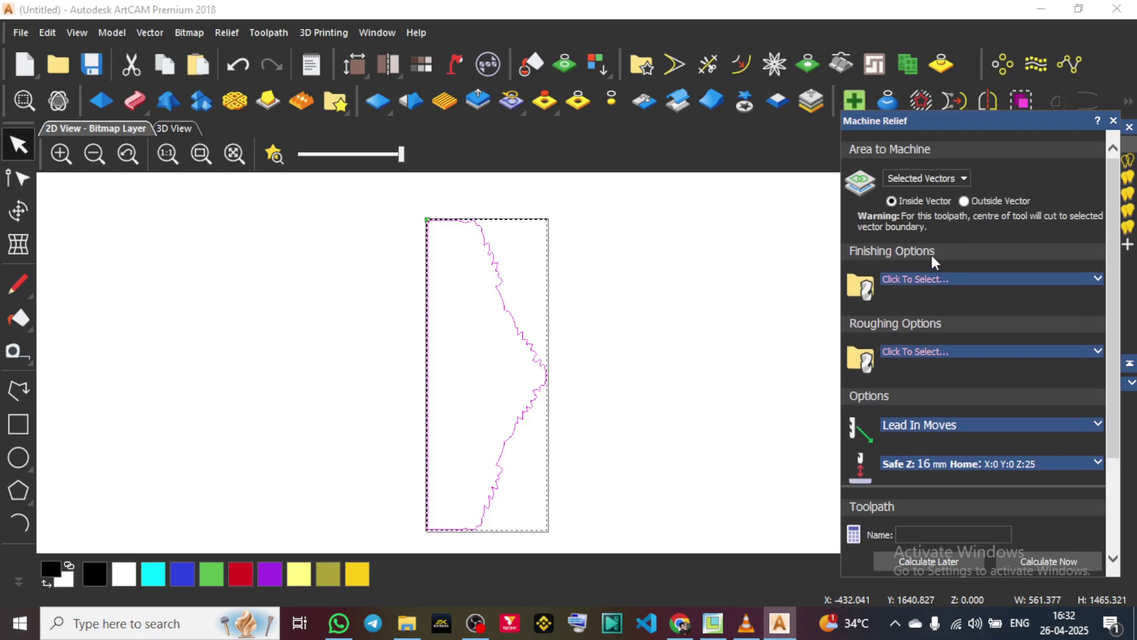
Choose the Ball nose 6 mm tool for finishing and define the material with a thickness of 15 mm and zero offsets.
click(915, 285)
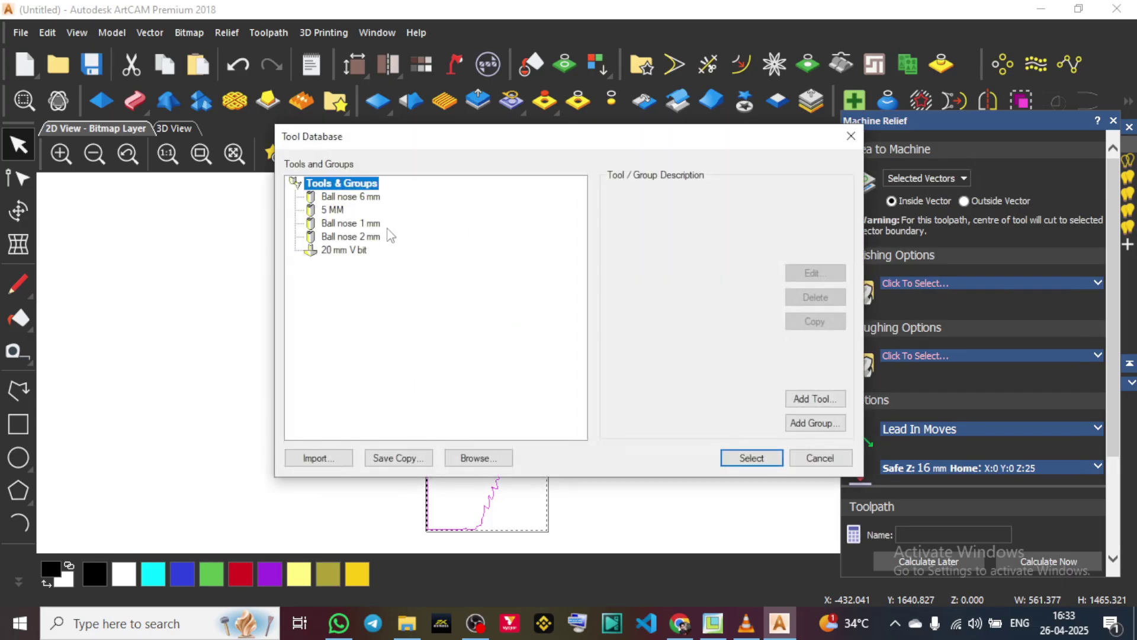
click(352, 197)
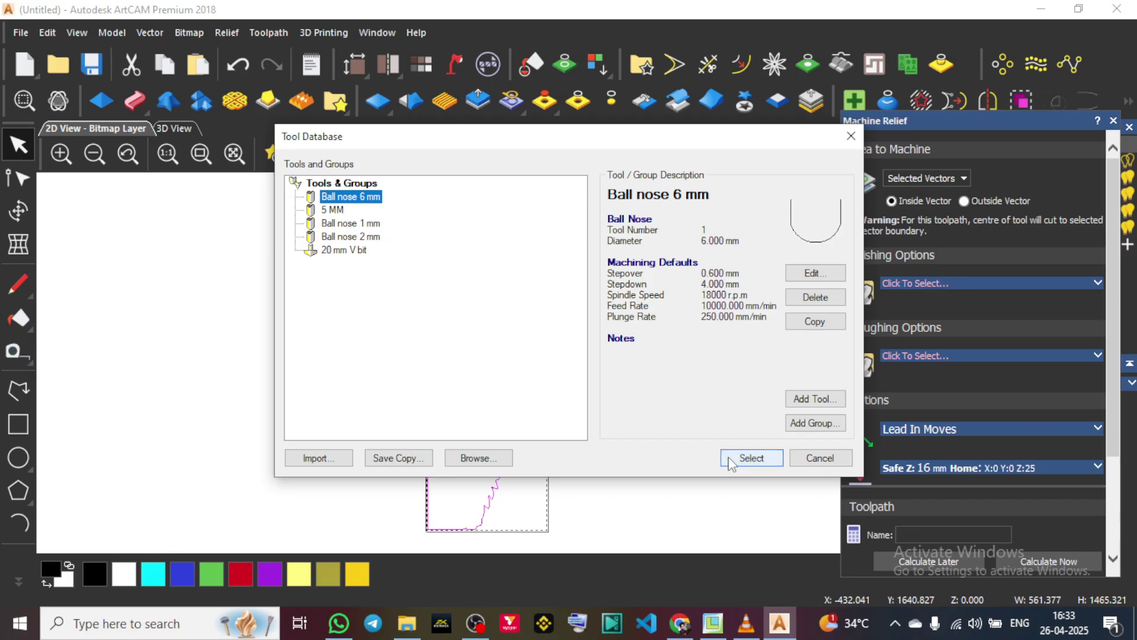
click(750, 458)
scroll(1068, 392, down, 4)
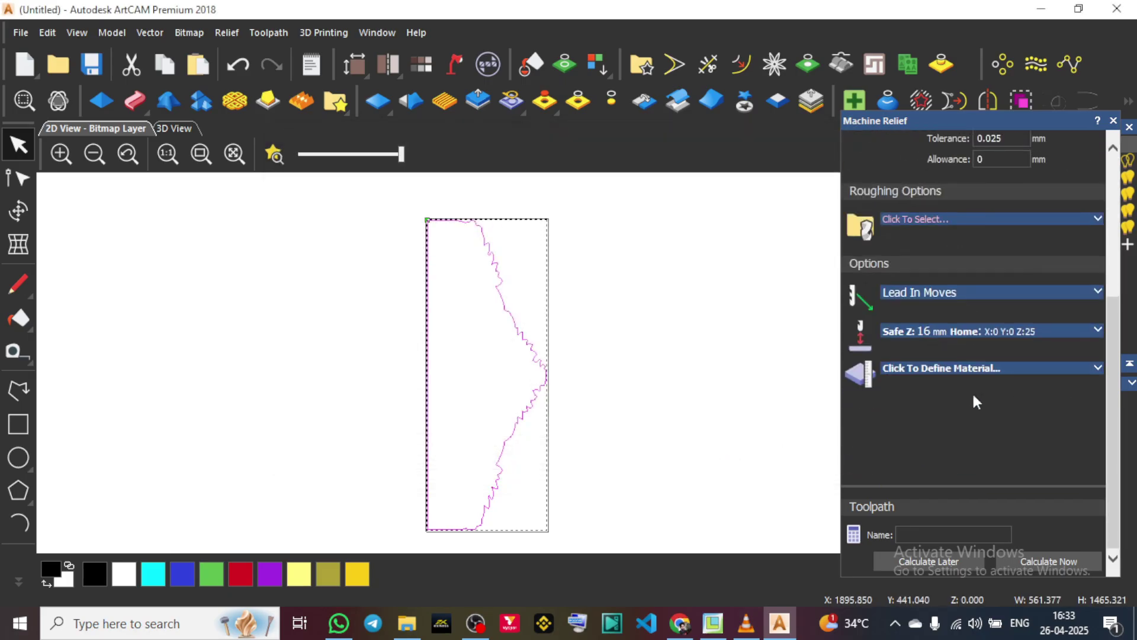
click(978, 370)
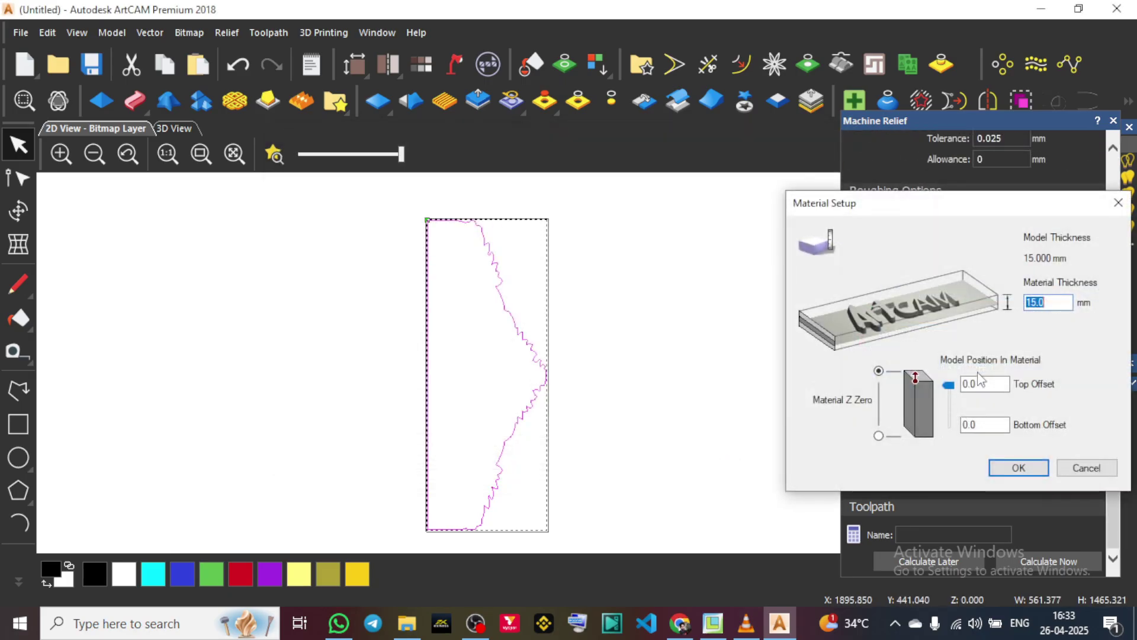
click(1017, 468)
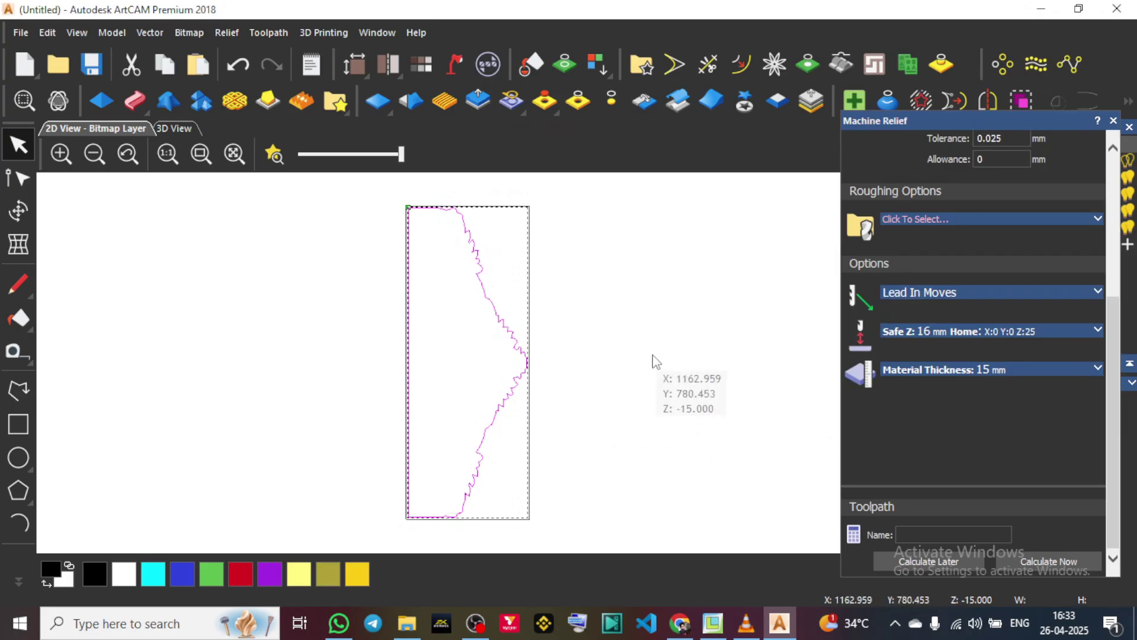
Calculate the Machine Relief toolpath immediately for the selected outline.
scroll(697, 370, down, 6)
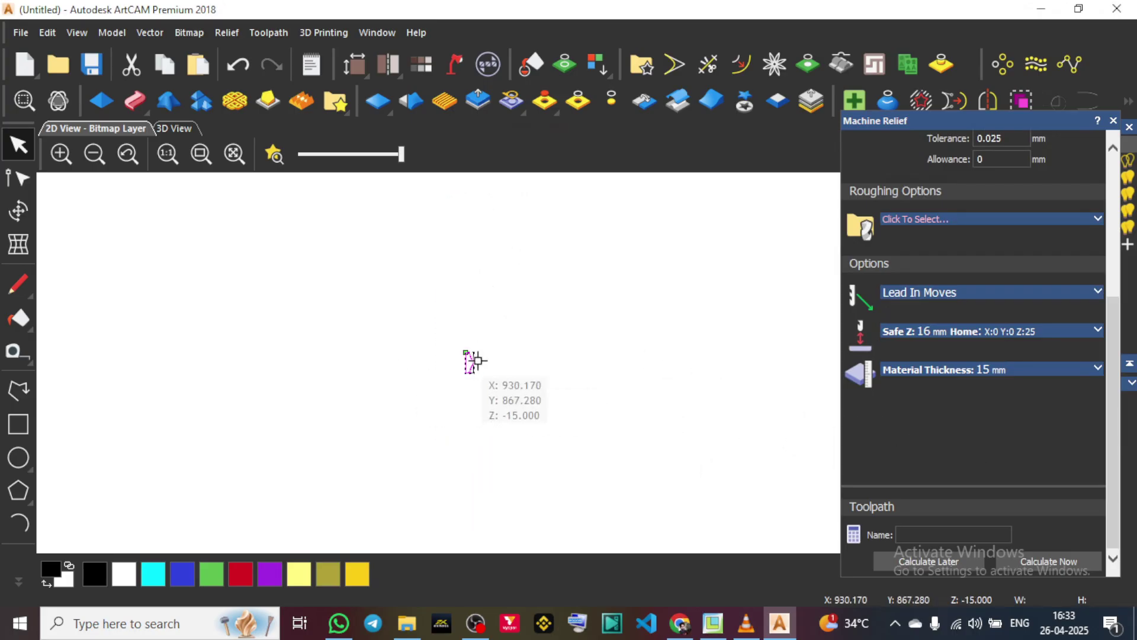
scroll(449, 367, up, 3)
scroll(501, 351, up, 3)
scroll(539, 338, down, 1)
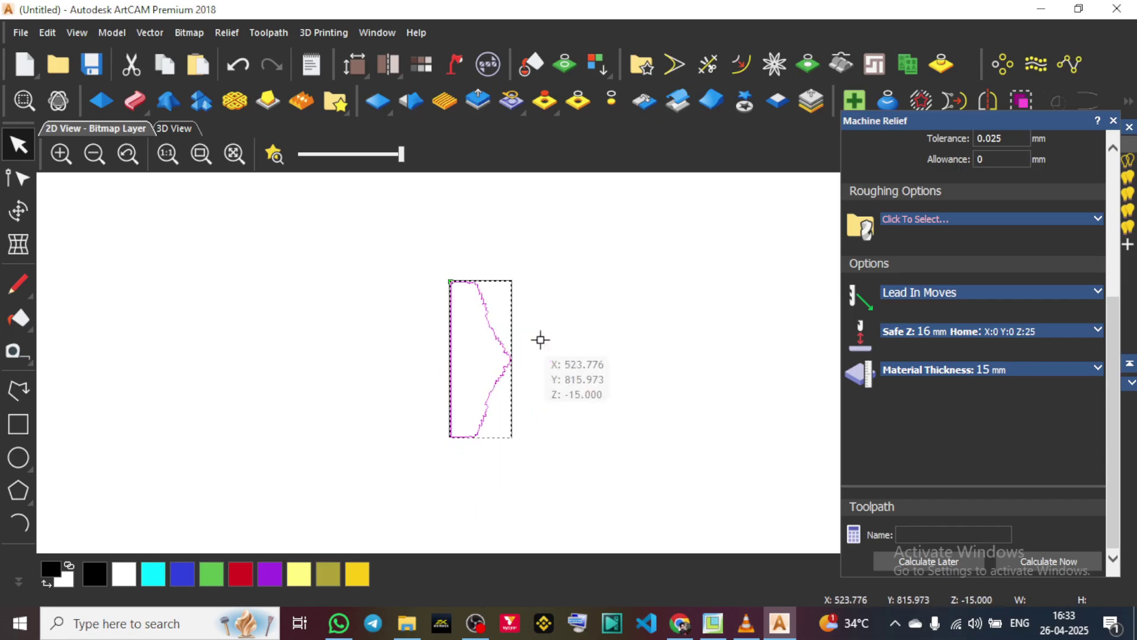
scroll(509, 339, up, 1)
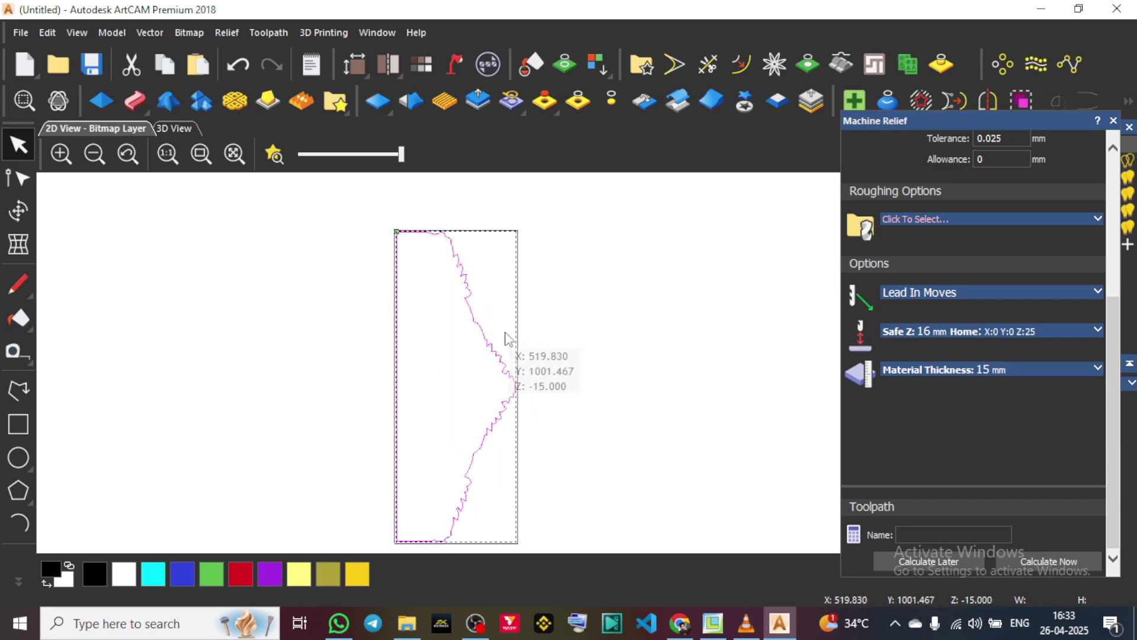
click(1047, 560)
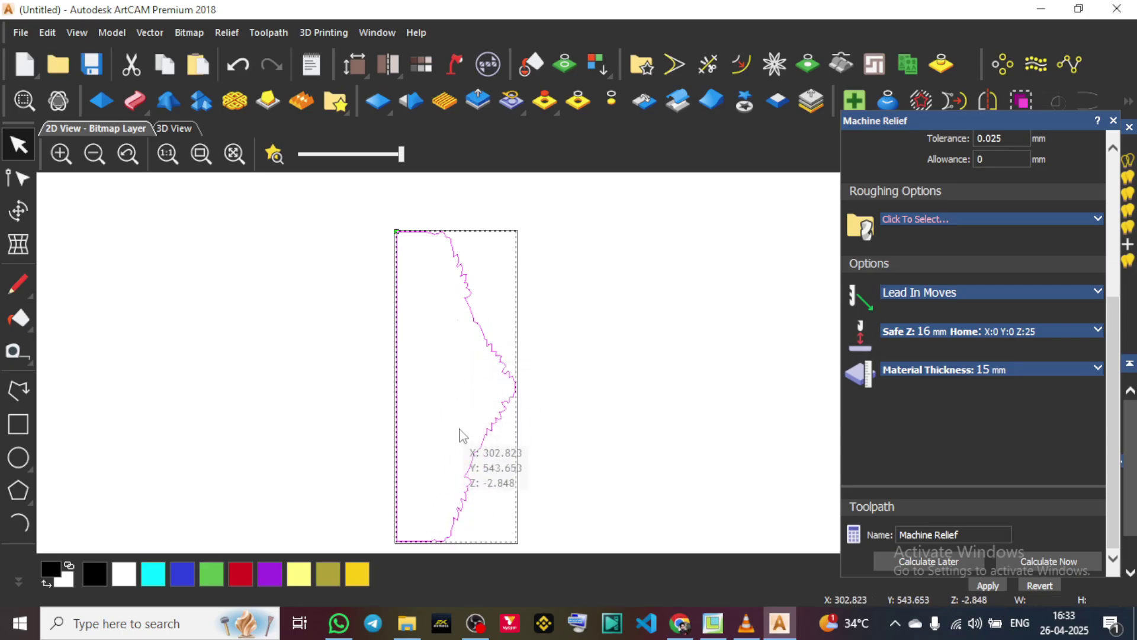
Inspect the relief and its toolpath in 3D, and simulate all toolpaths on the whole model at Fast resolution.
click(173, 129)
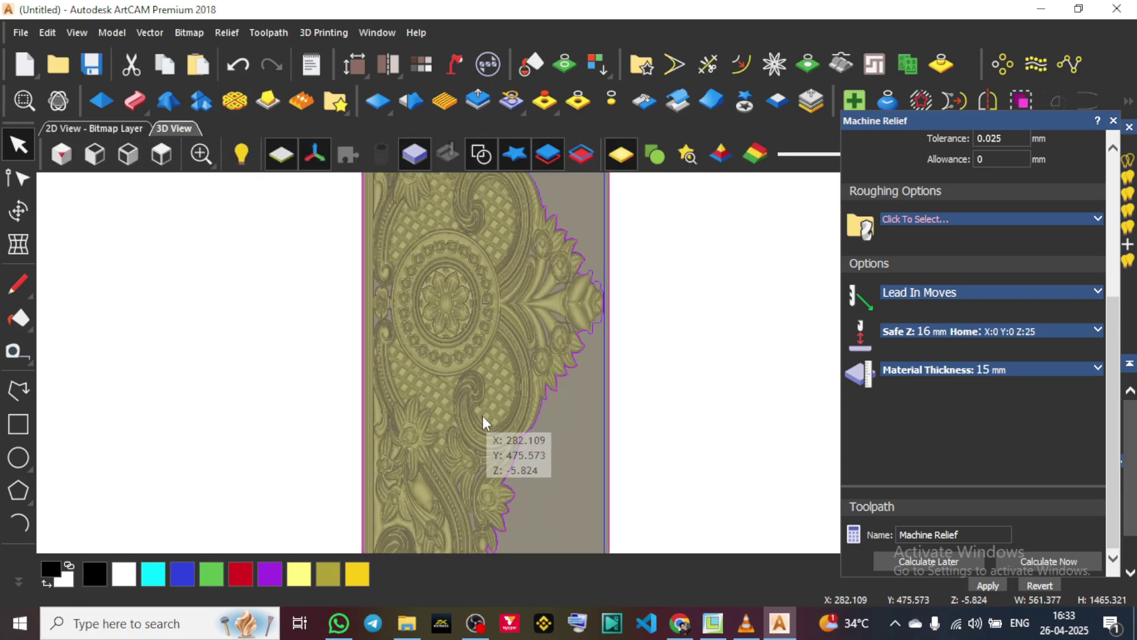
scroll(427, 514, up, 5)
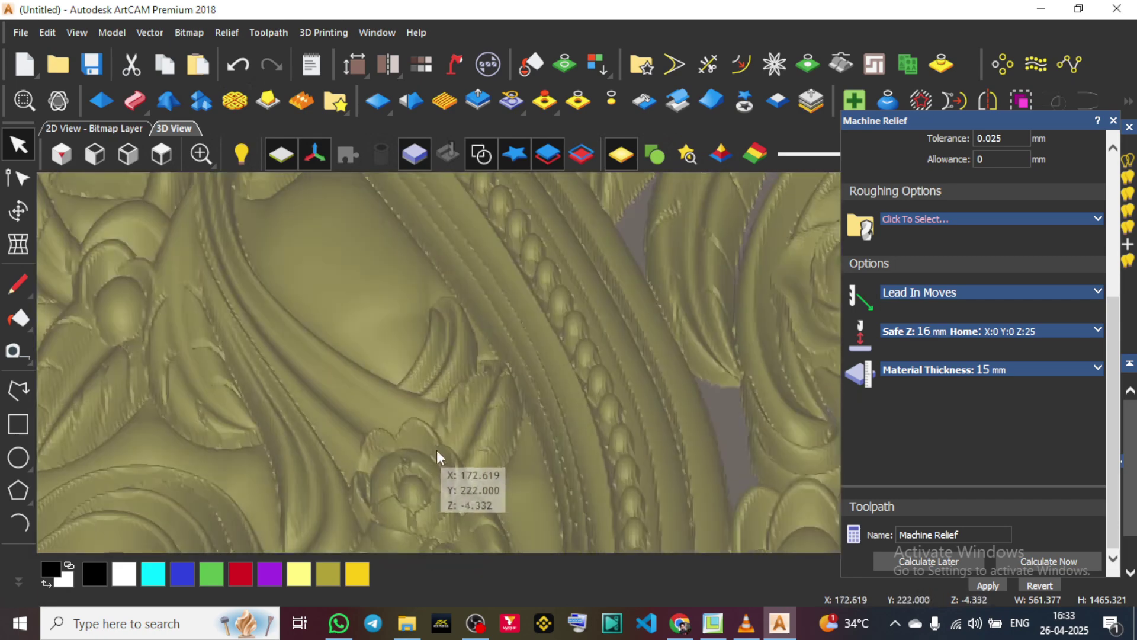
scroll(502, 418, up, 5)
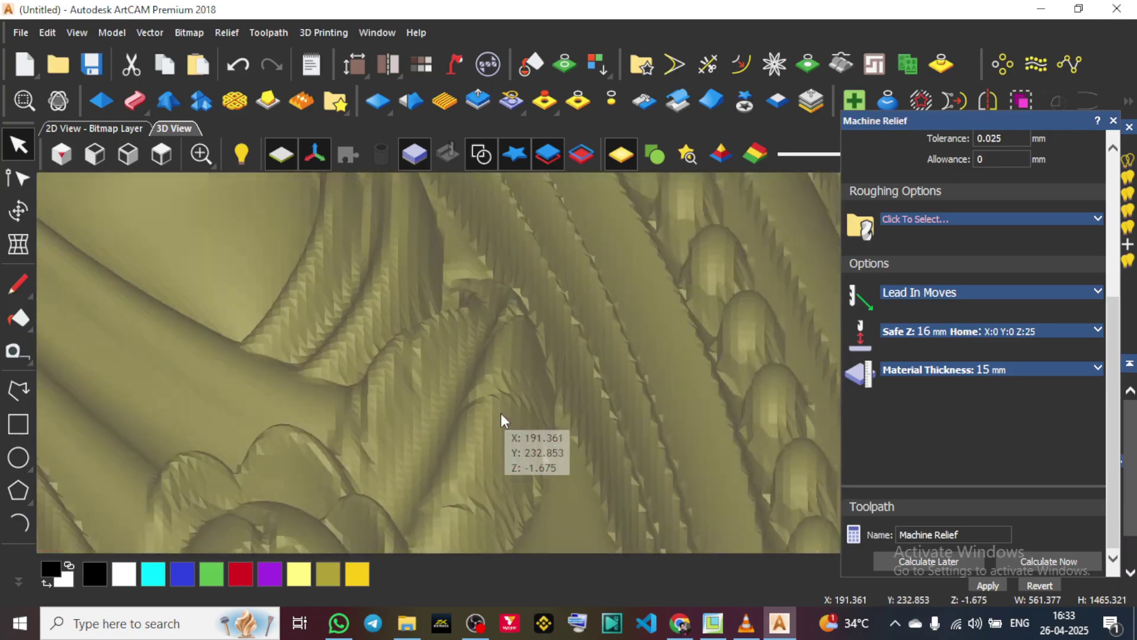
scroll(501, 418, down, 8)
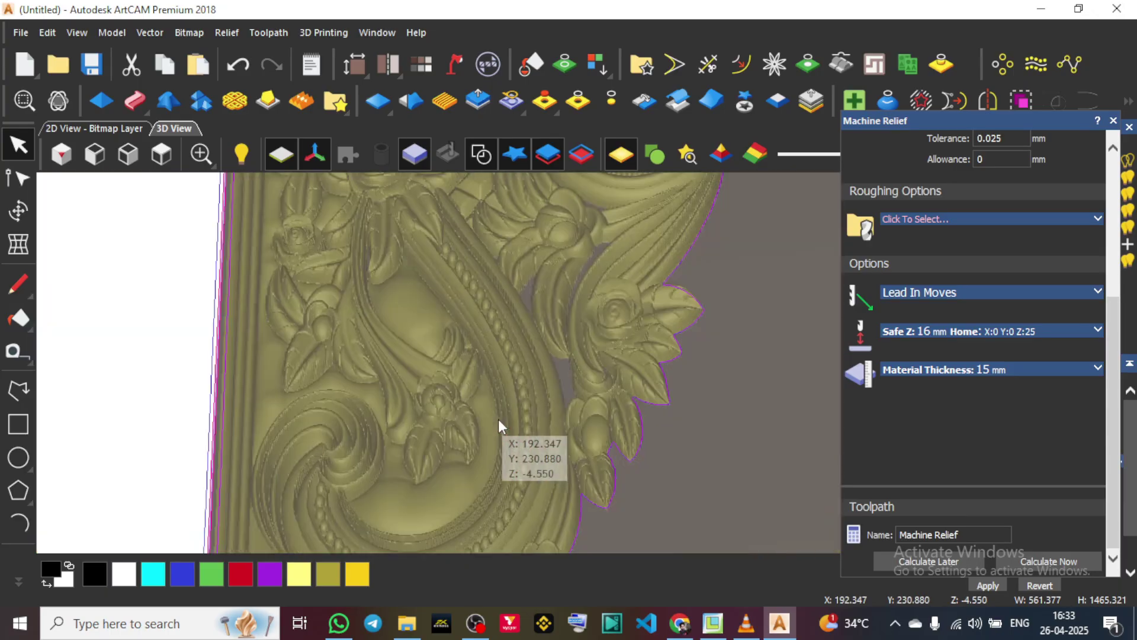
scroll(478, 353, down, 4)
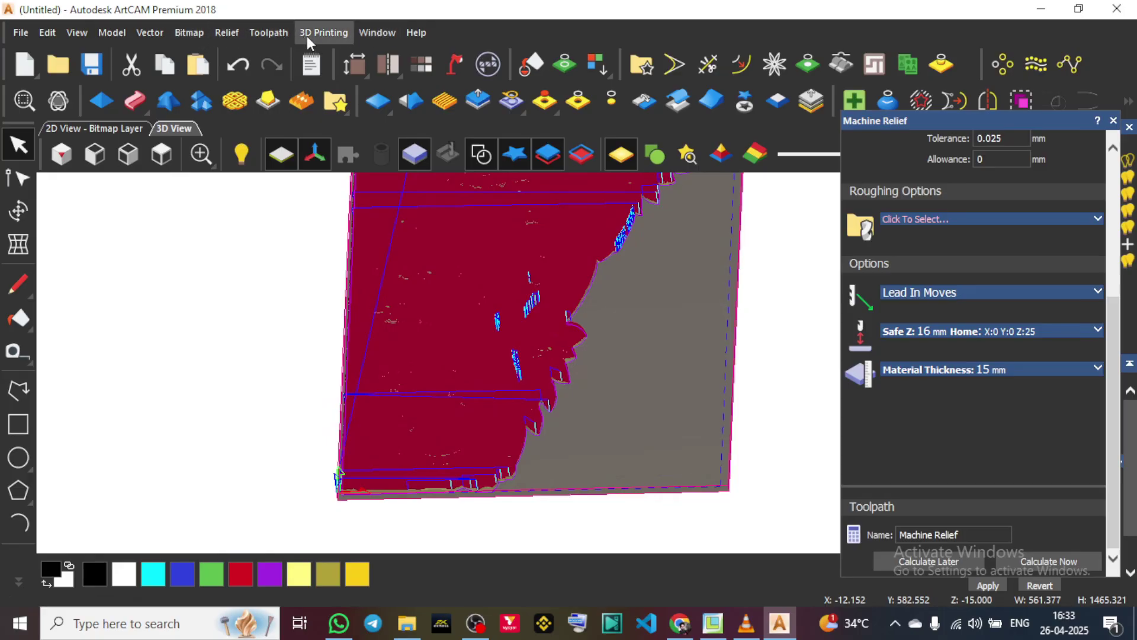
click(271, 34)
mouse_move(373, 435)
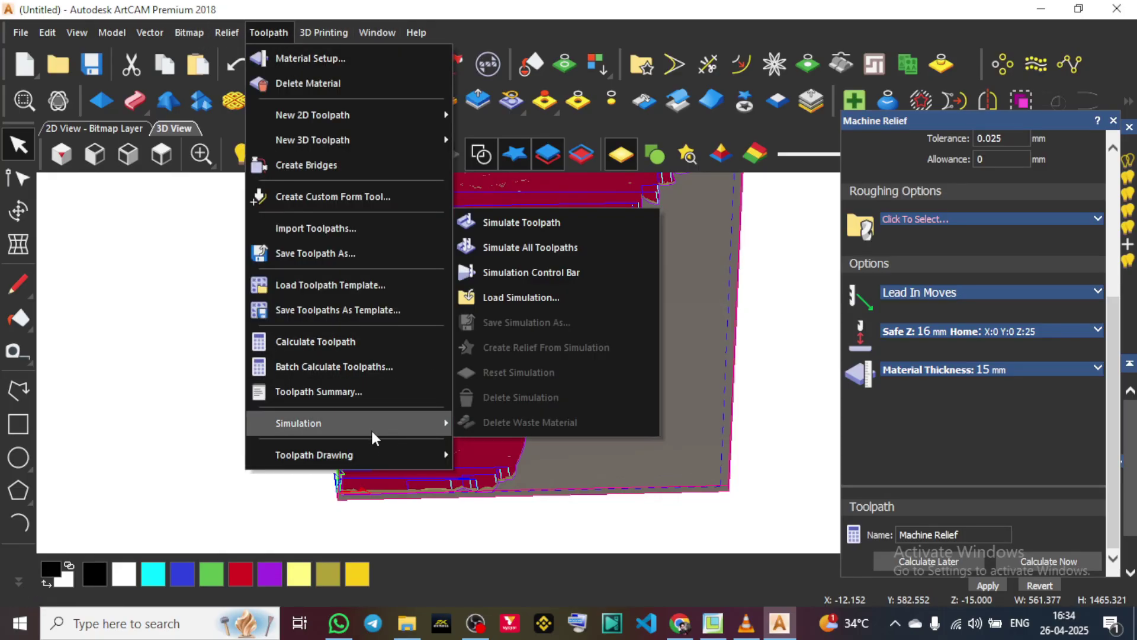
click(543, 247)
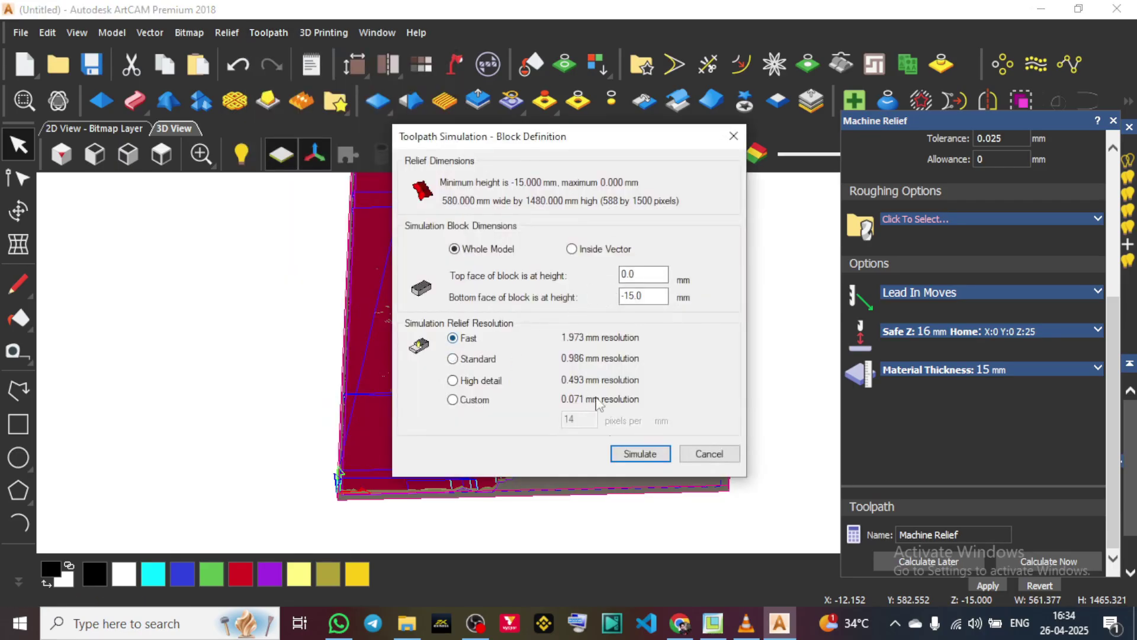
click(616, 456)
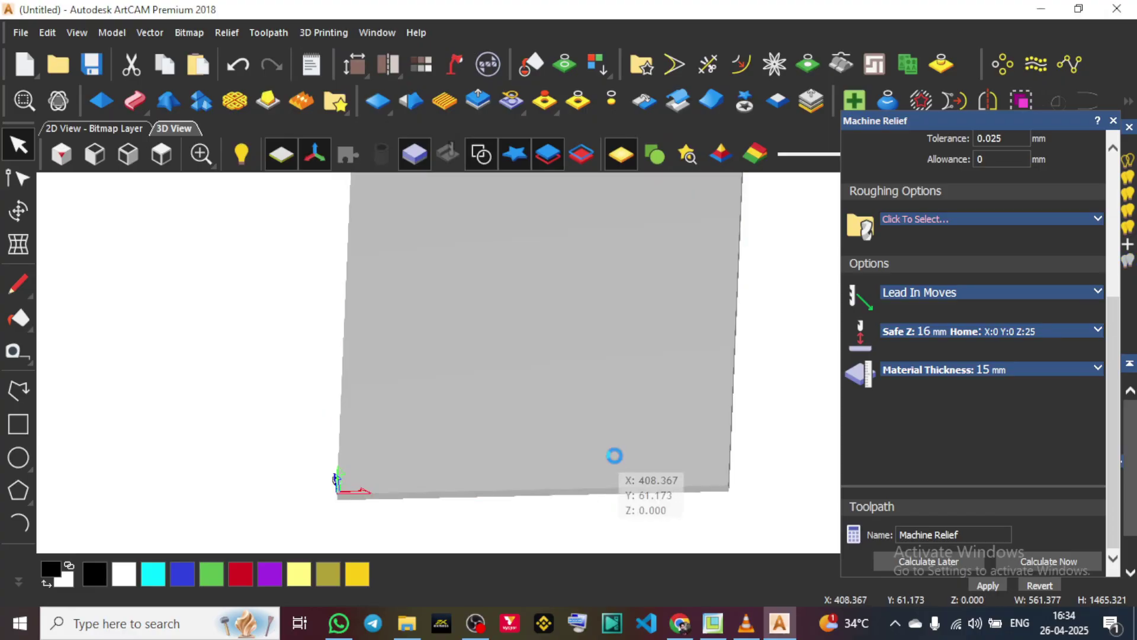
Examine the simulated carving up close and from several angles, checking the flowers, beading, lattice and outer edge.
scroll(424, 307, up, 3)
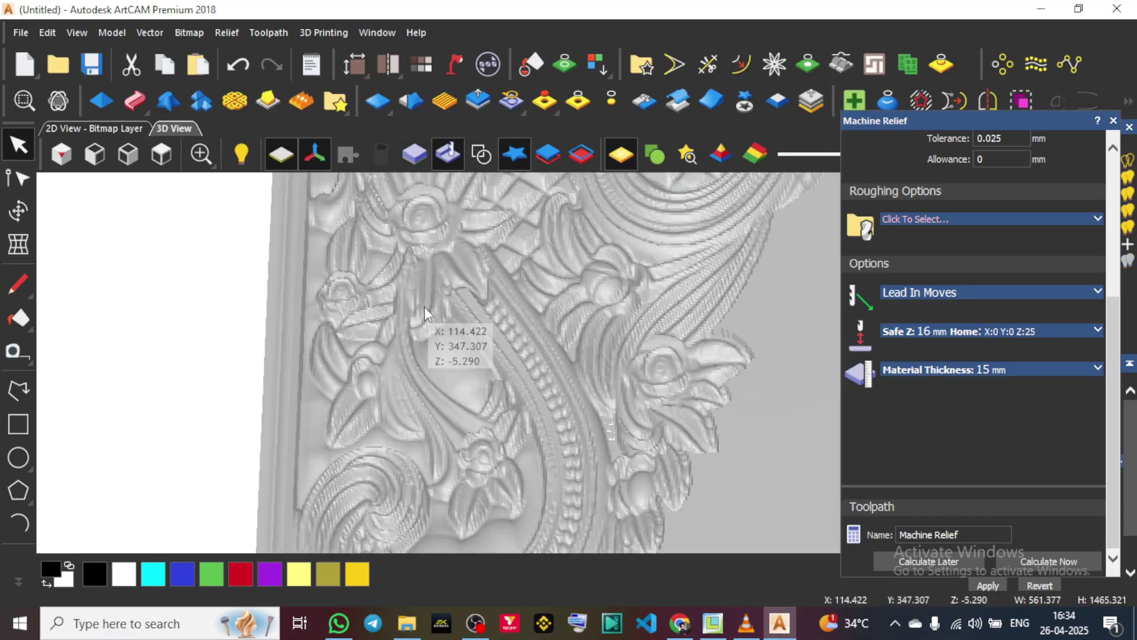
scroll(424, 307, up, 2)
scroll(449, 392, up, 2)
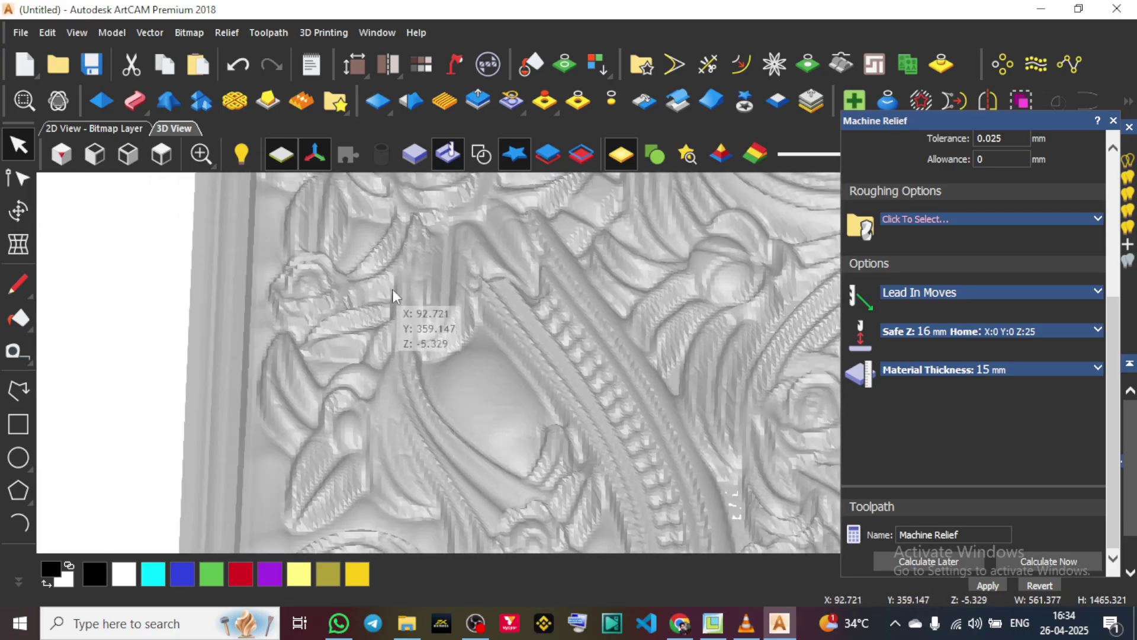
scroll(393, 289, up, 3)
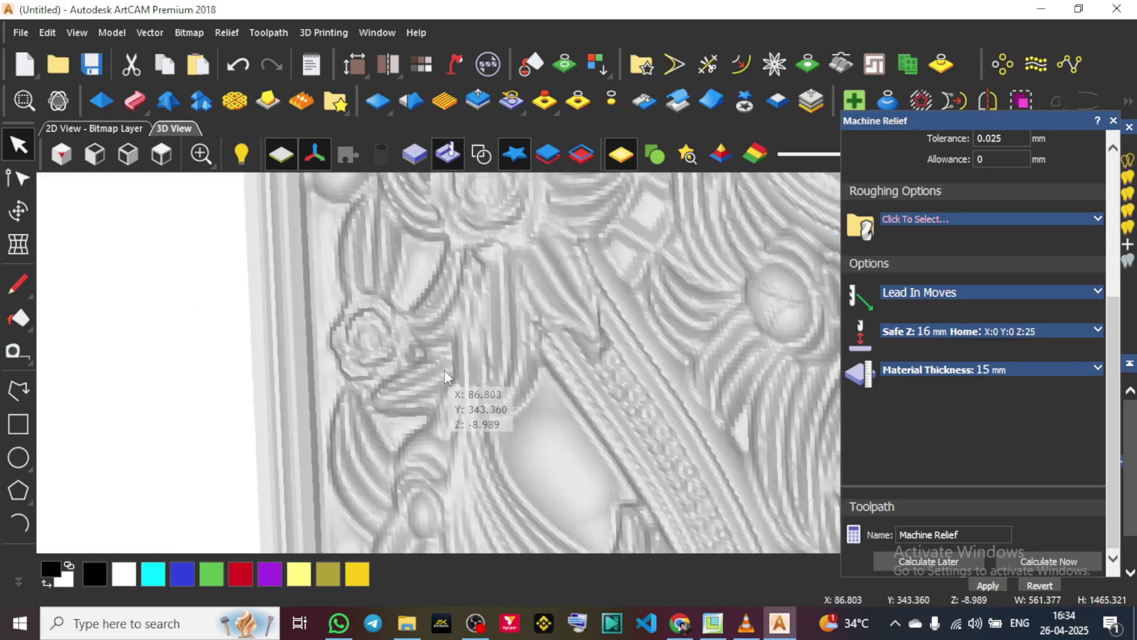
scroll(439, 379, down, 3)
scroll(489, 350, up, 4)
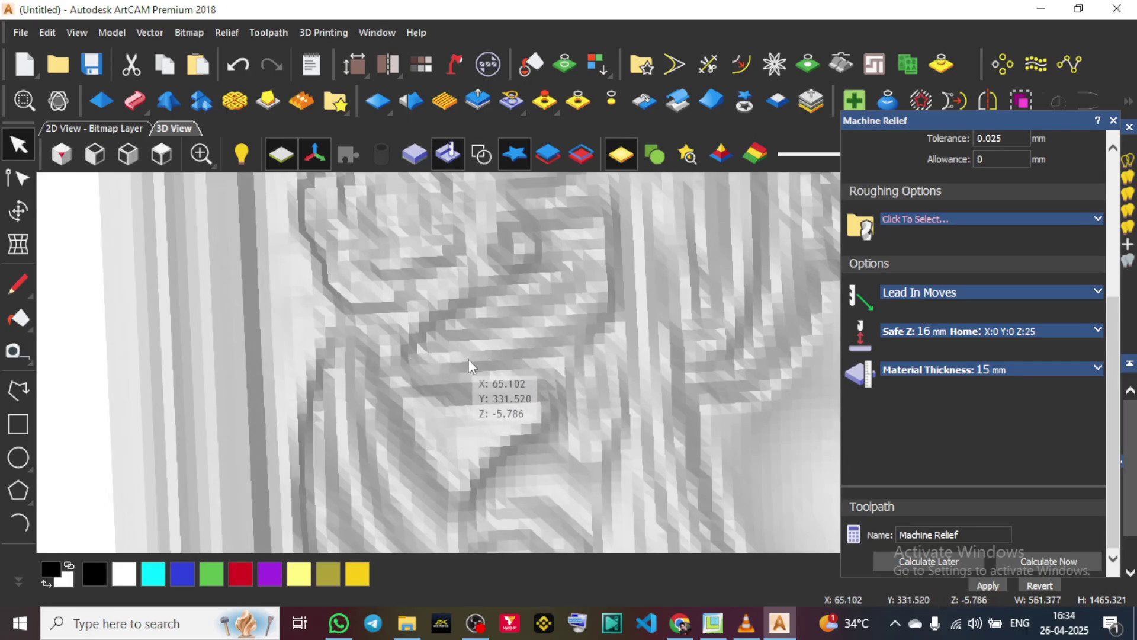
scroll(511, 368, down, 4)
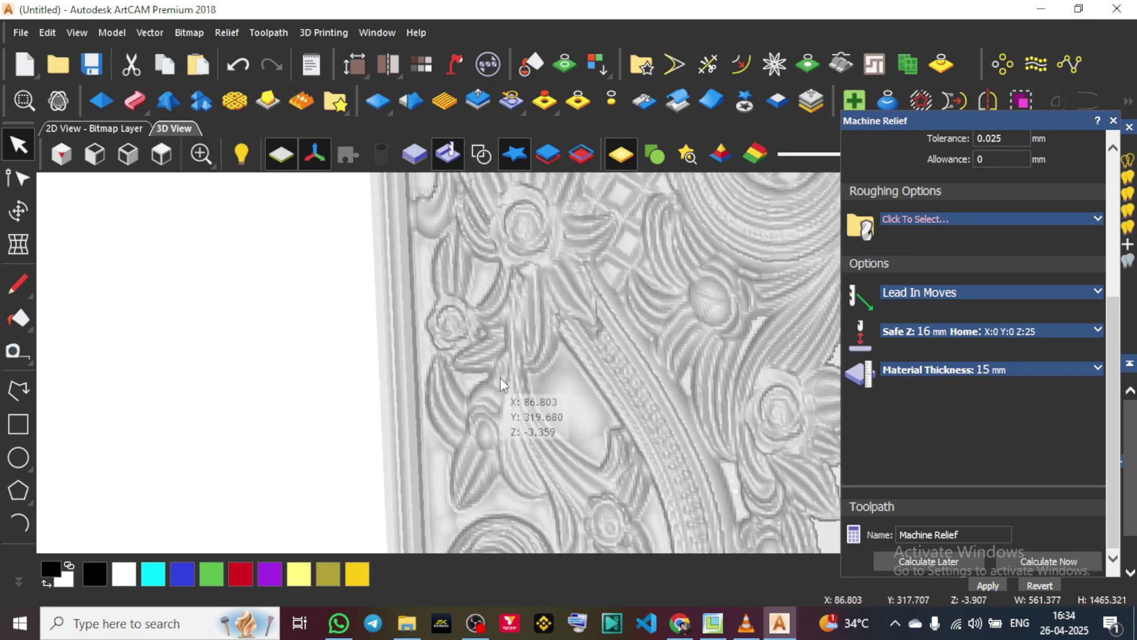
scroll(503, 356, up, 4)
drag(500, 348, 461, 387)
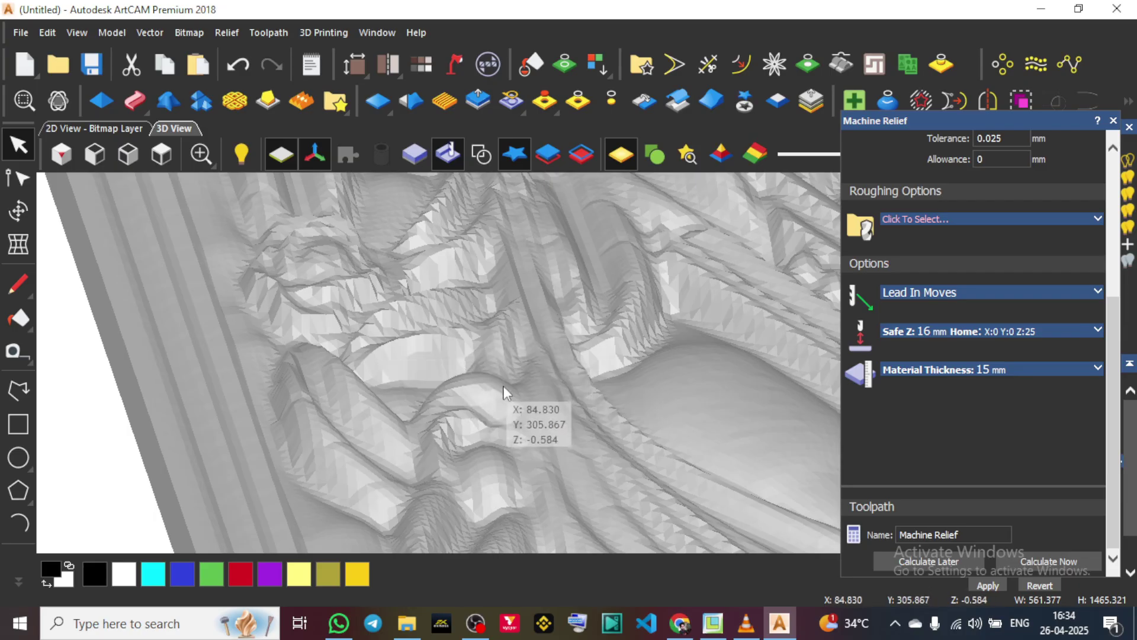
scroll(496, 393, down, 3)
scroll(596, 309, up, 2)
scroll(520, 325, down, 3)
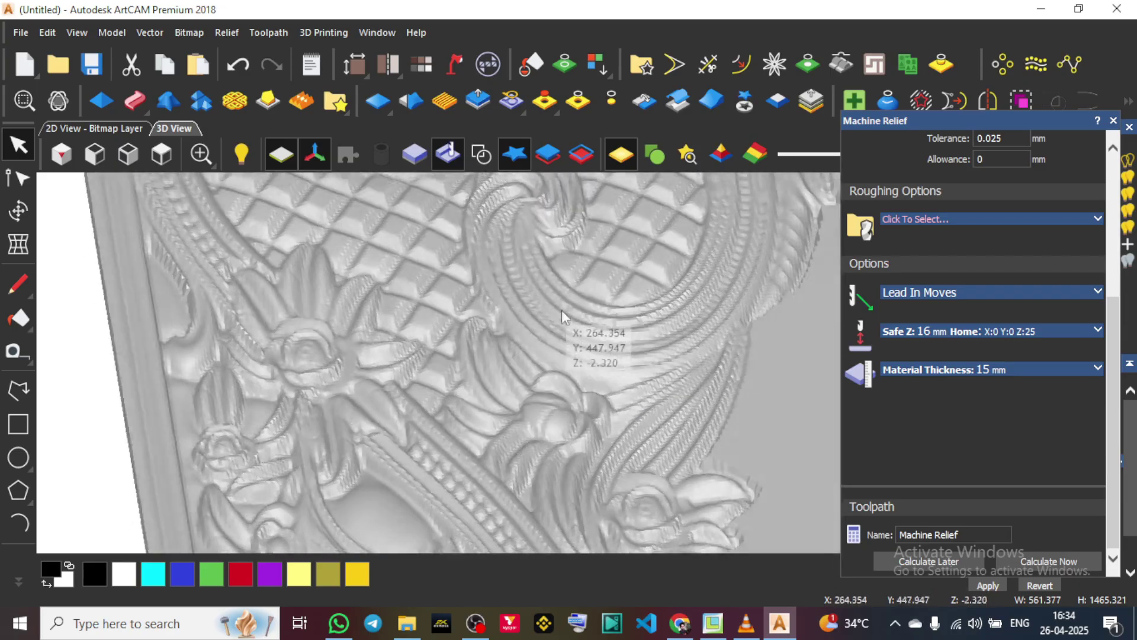
scroll(216, 376, up, 3)
scroll(178, 379, down, 1)
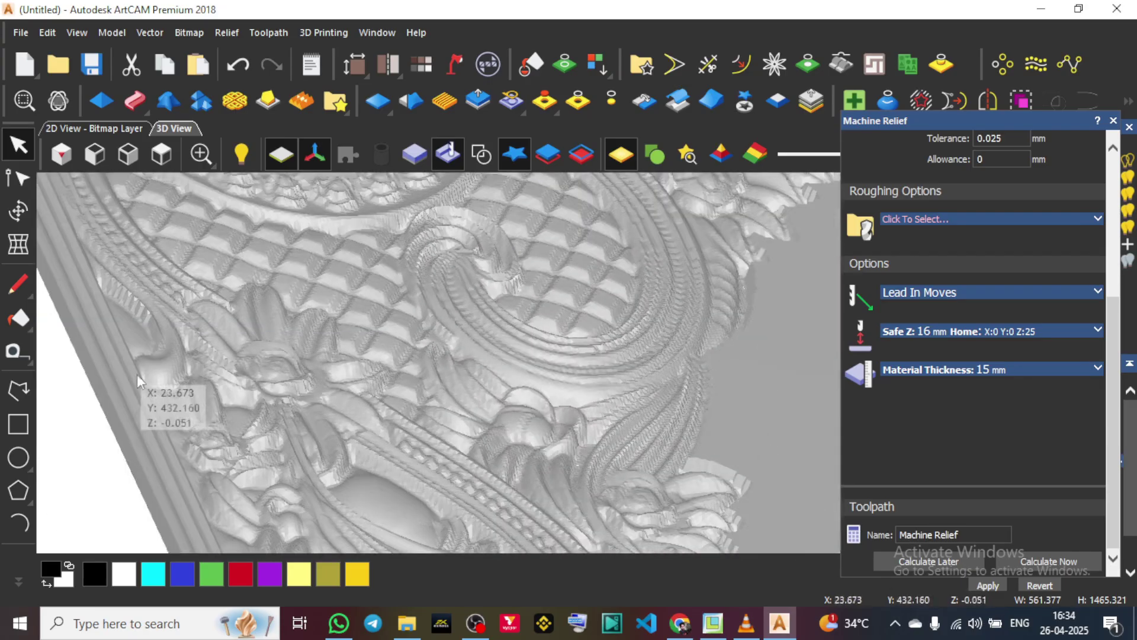
scroll(348, 482, down, 3)
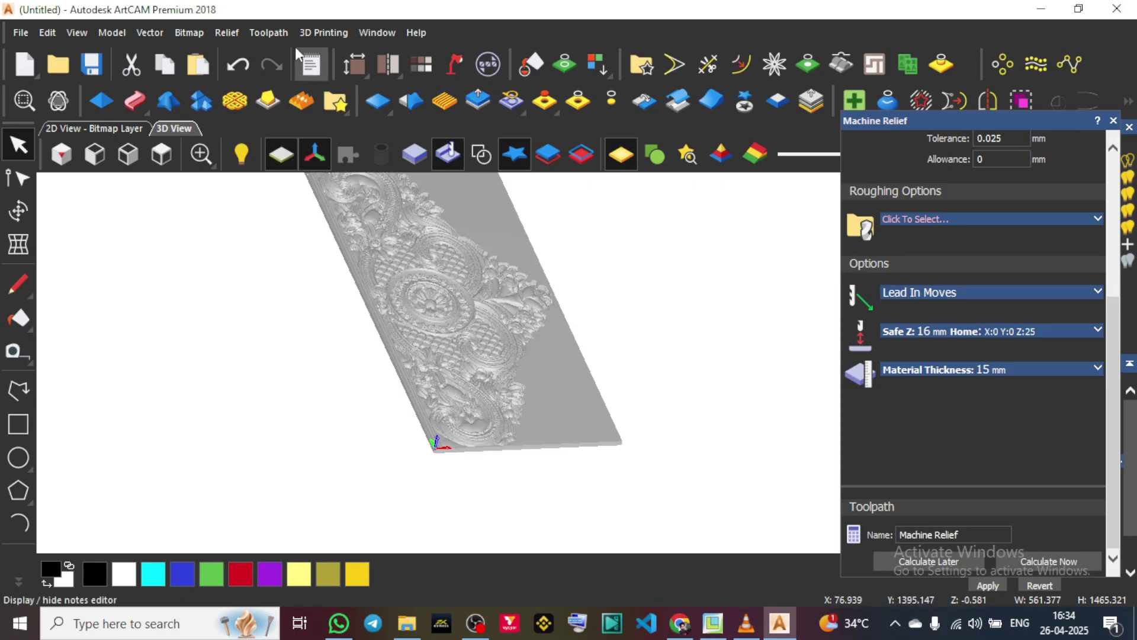
Save the Machine Relief ball nose 6 mm finishing toolpath as case1 in G-Code (mm) (*.tap) format, overwriting the existing file.
click(269, 32)
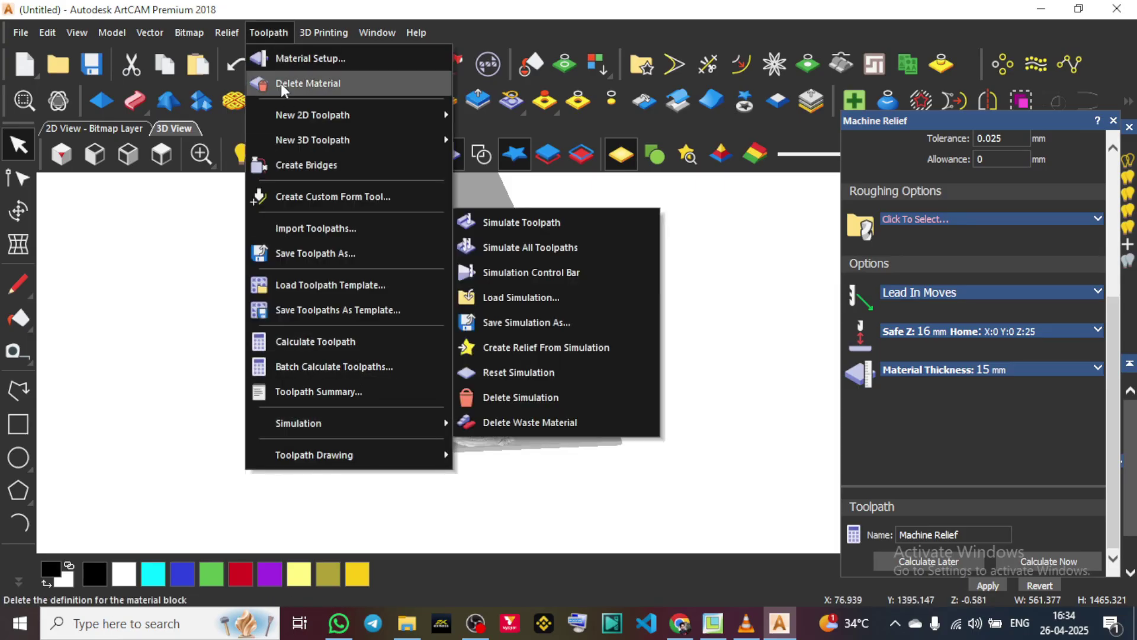
click(342, 254)
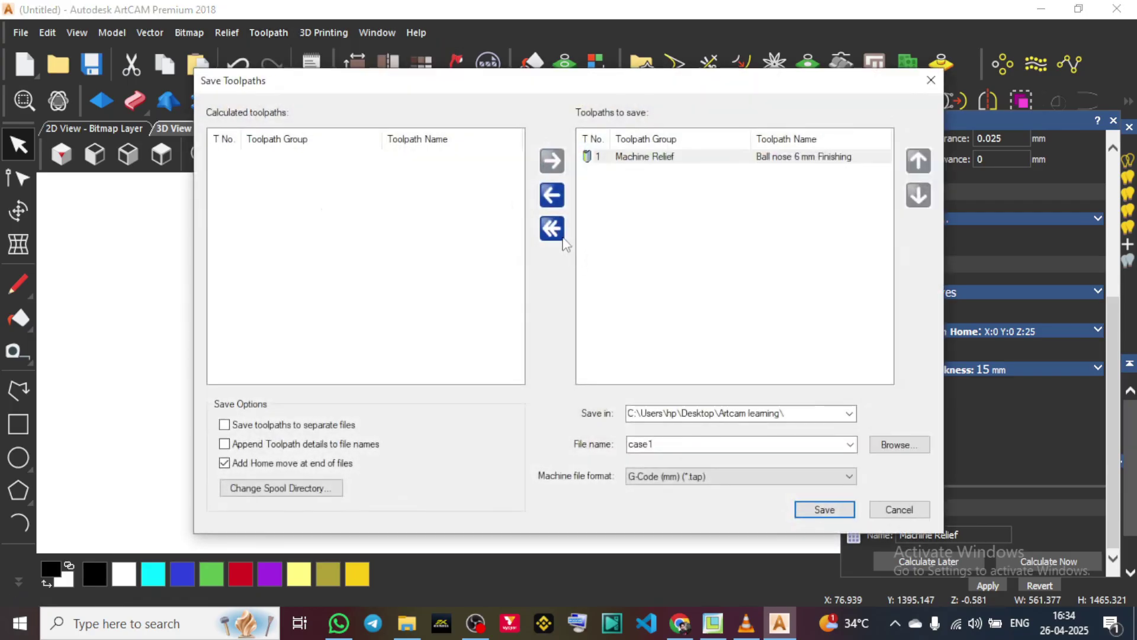
click(561, 238)
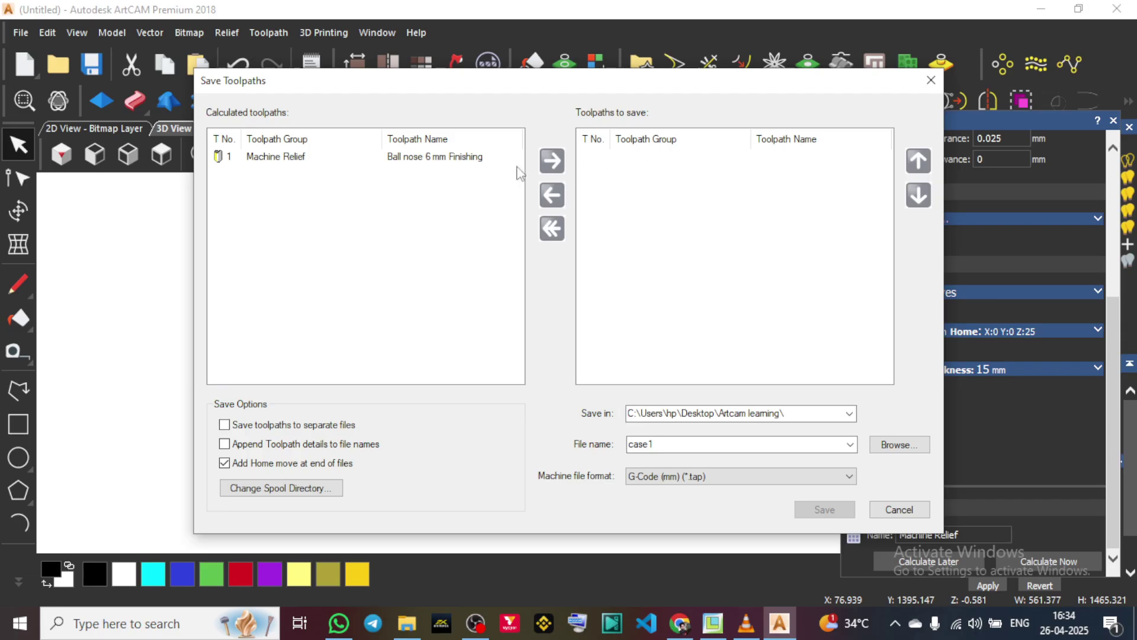
click(465, 157)
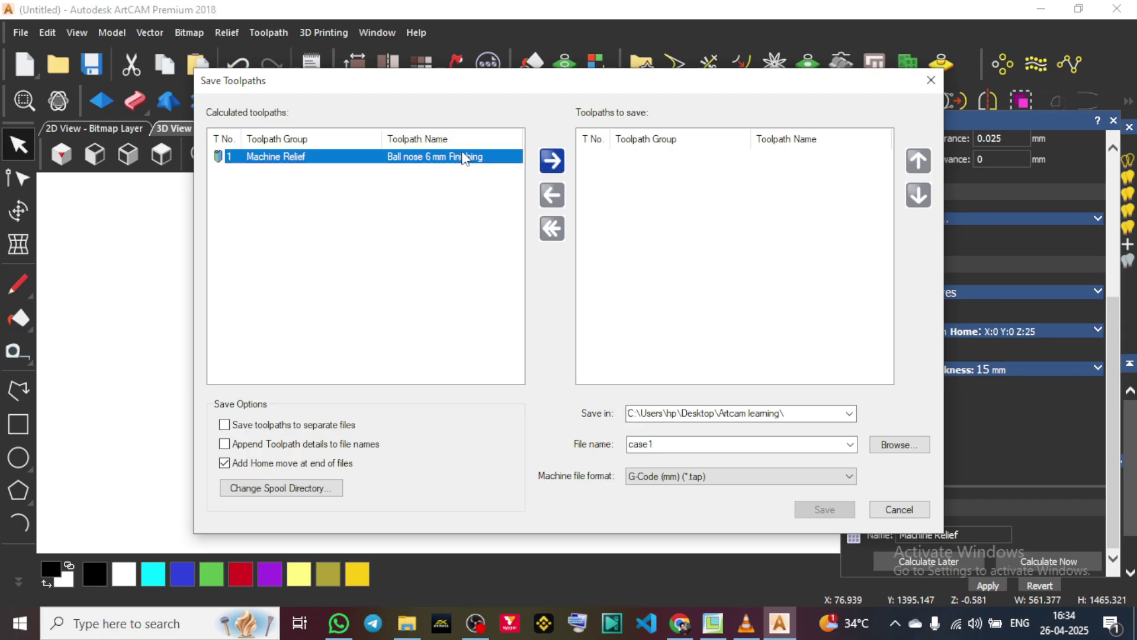
click(553, 161)
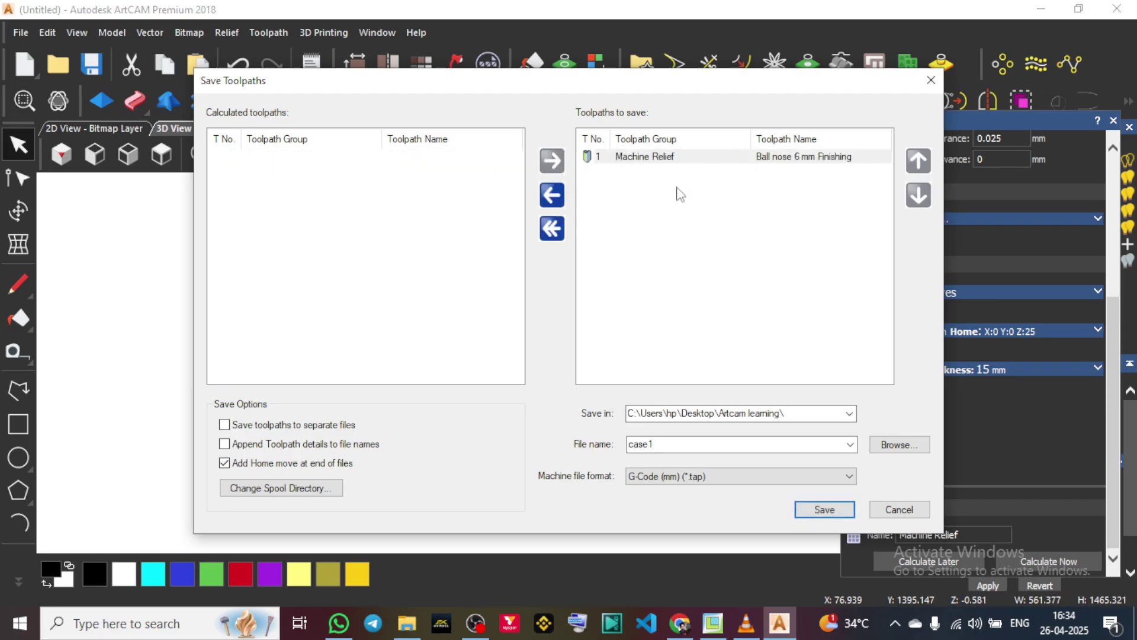
double_click(685, 449)
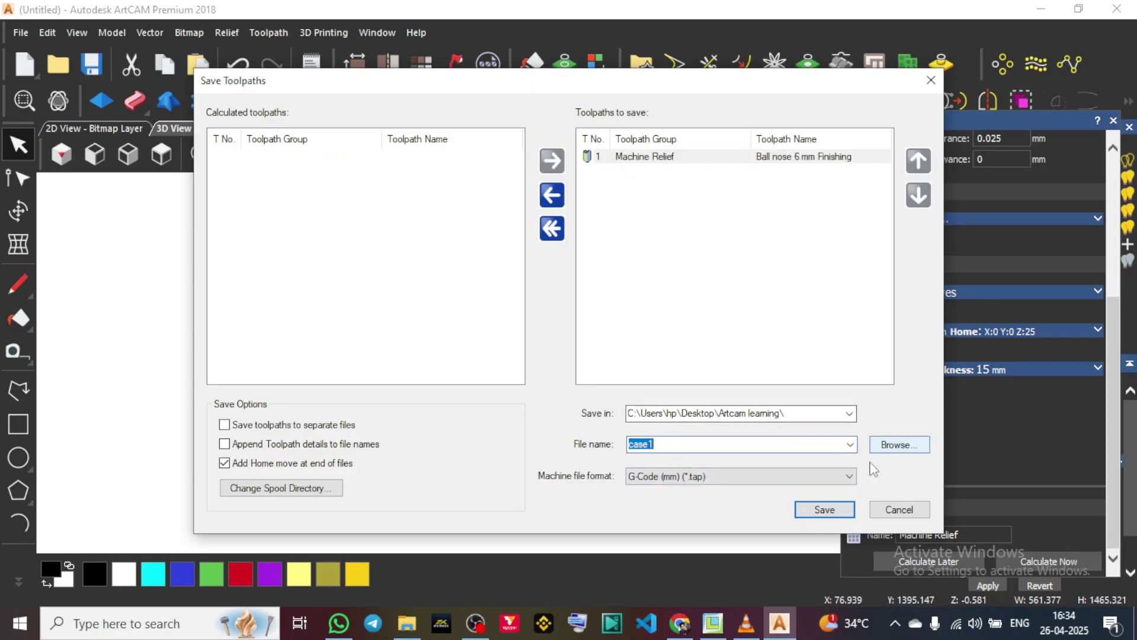
click(810, 510)
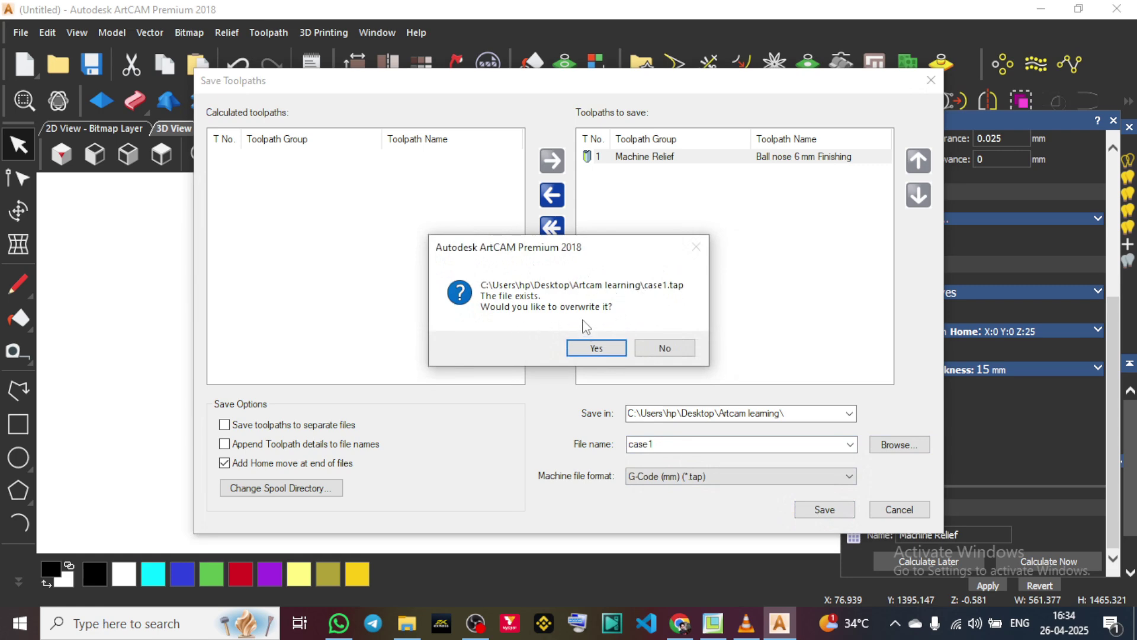
click(592, 347)
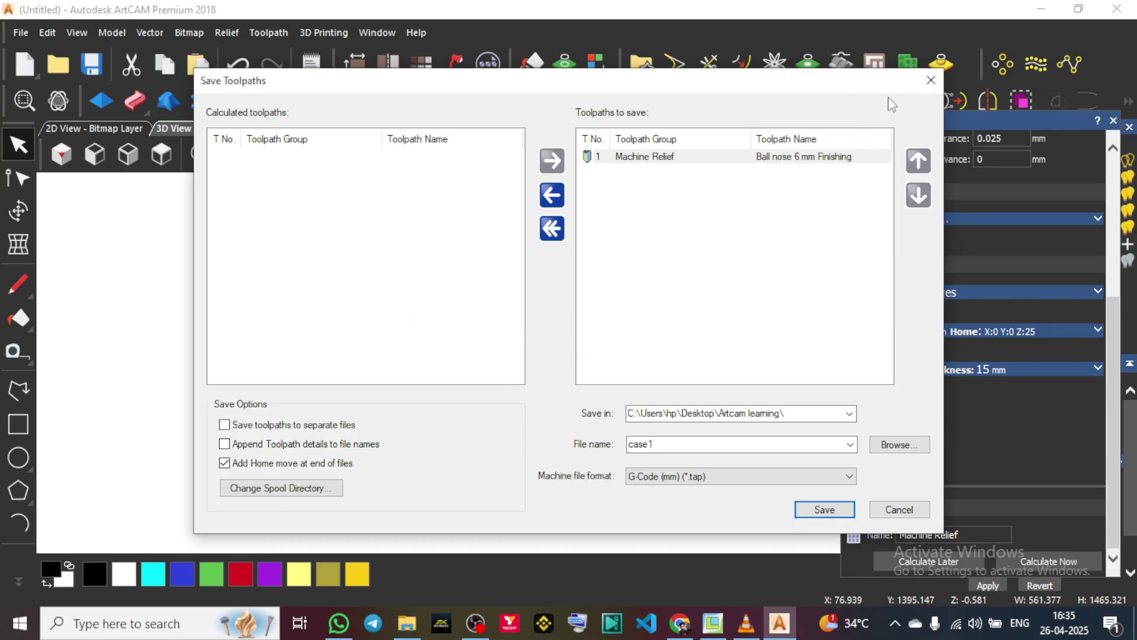
click(931, 80)
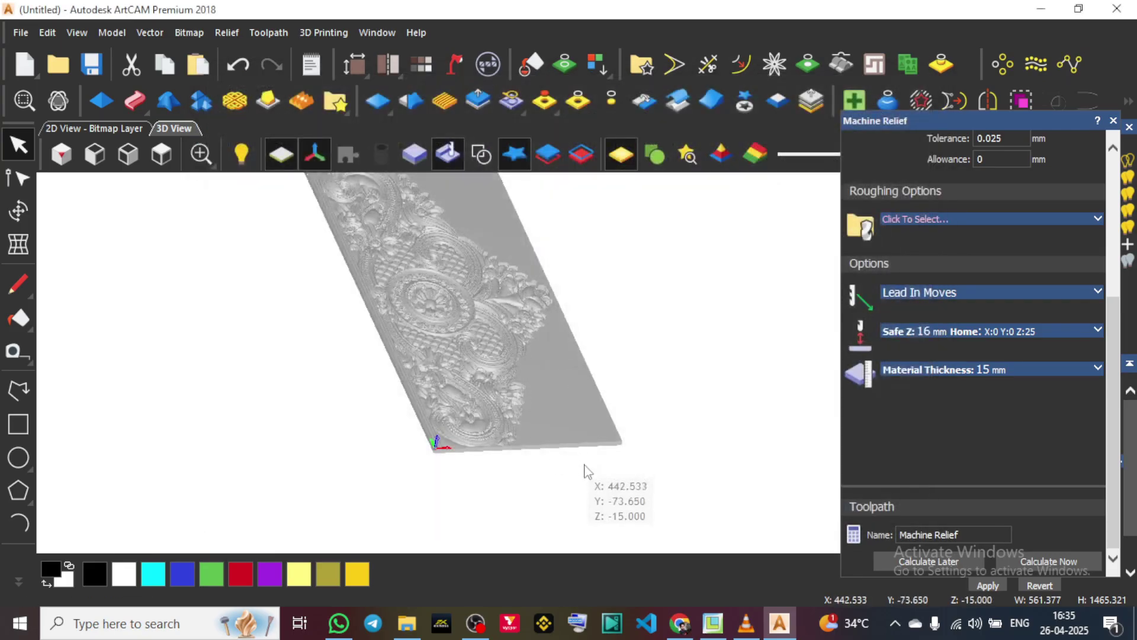
Examine the simulated carving in 3D up close, checking the central medallion, lattice, scrolls and flowers.
scroll(584, 464, down, 2)
scroll(435, 313, up, 5)
drag(517, 312, 406, 393)
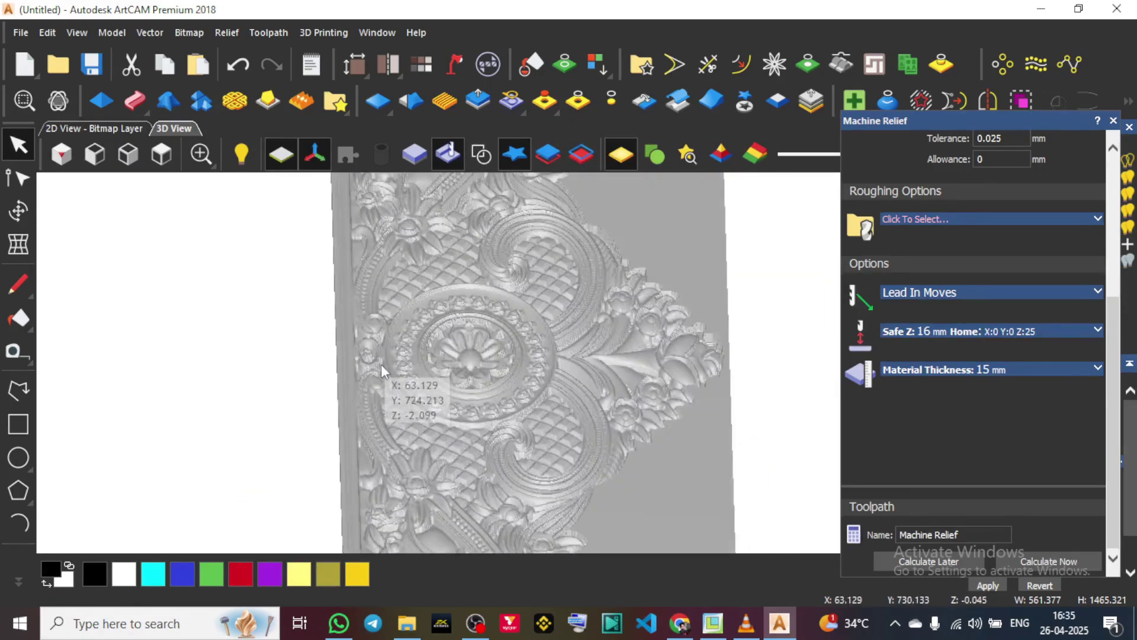
scroll(367, 409, up, 3)
scroll(430, 397, down, 2)
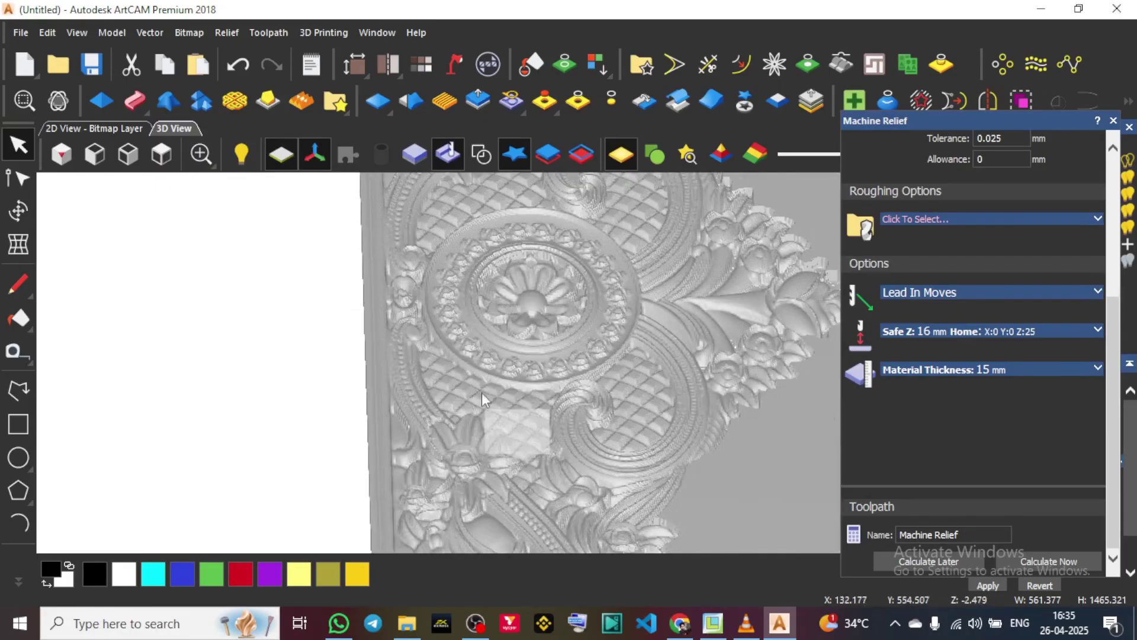
scroll(492, 355, down, 3)
scroll(516, 300, up, 5)
drag(515, 300, 500, 363)
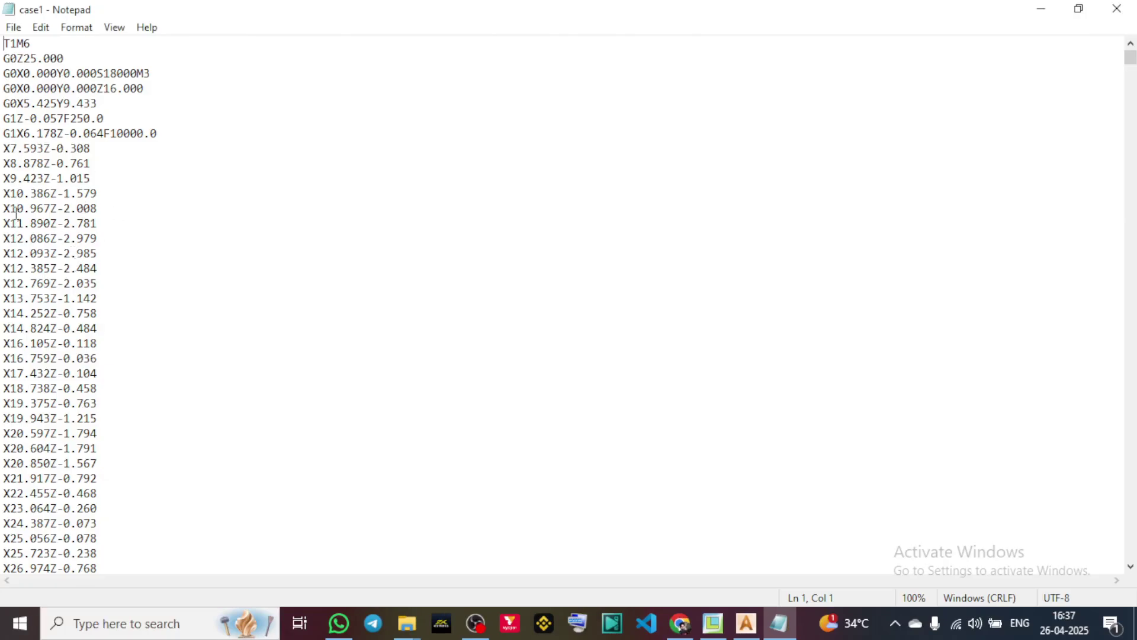
Review the case1 G-code in Notepad, checking the X and Z coordinates and the first G1 plunge line, and close the file.
drag(10, 210, 86, 296)
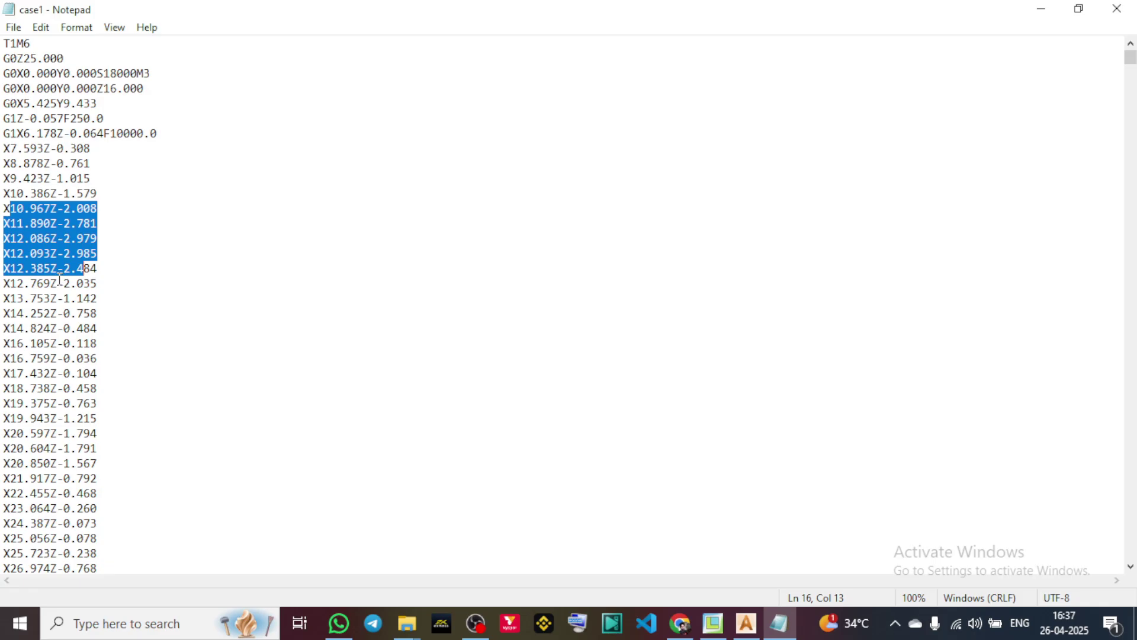
drag(57, 283, 62, 373)
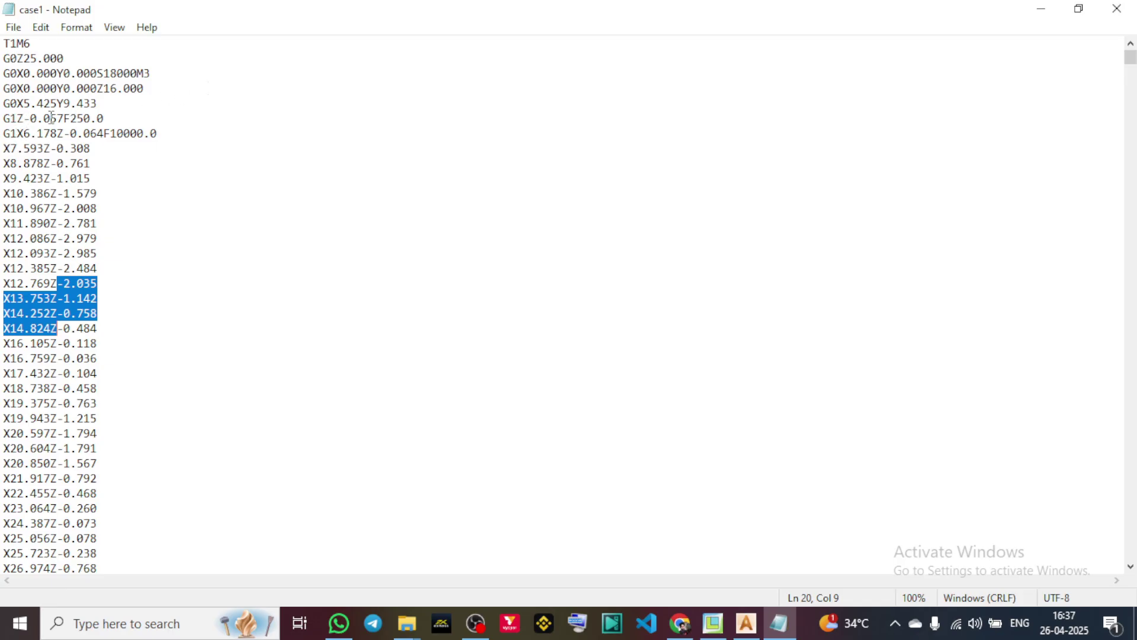
drag(35, 118, 67, 119)
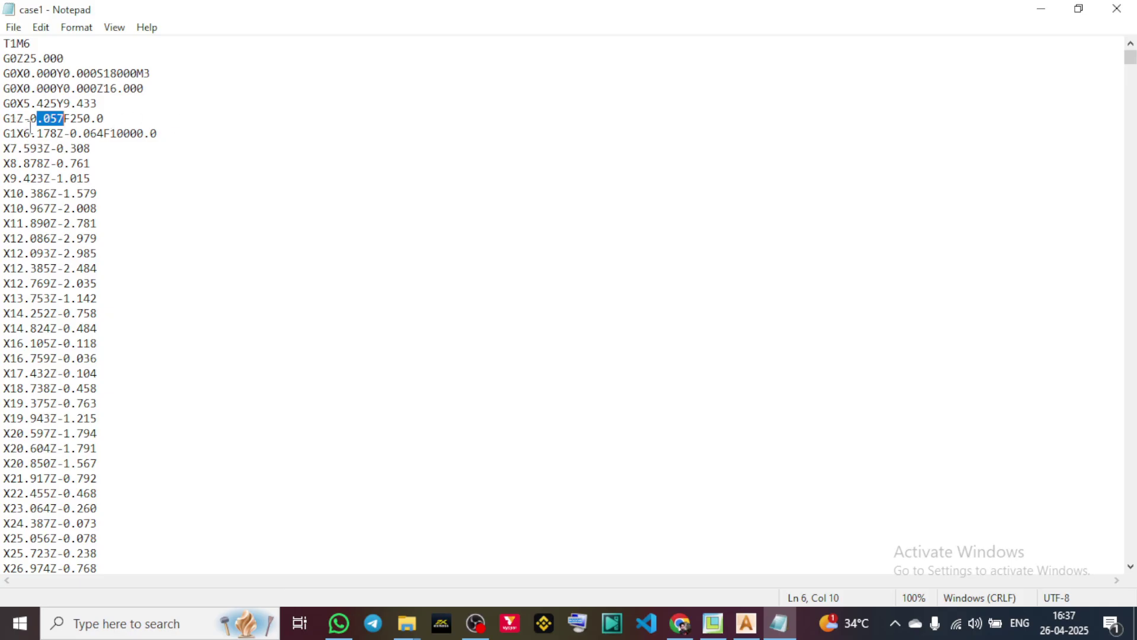
scroll(70, 253, down, 20)
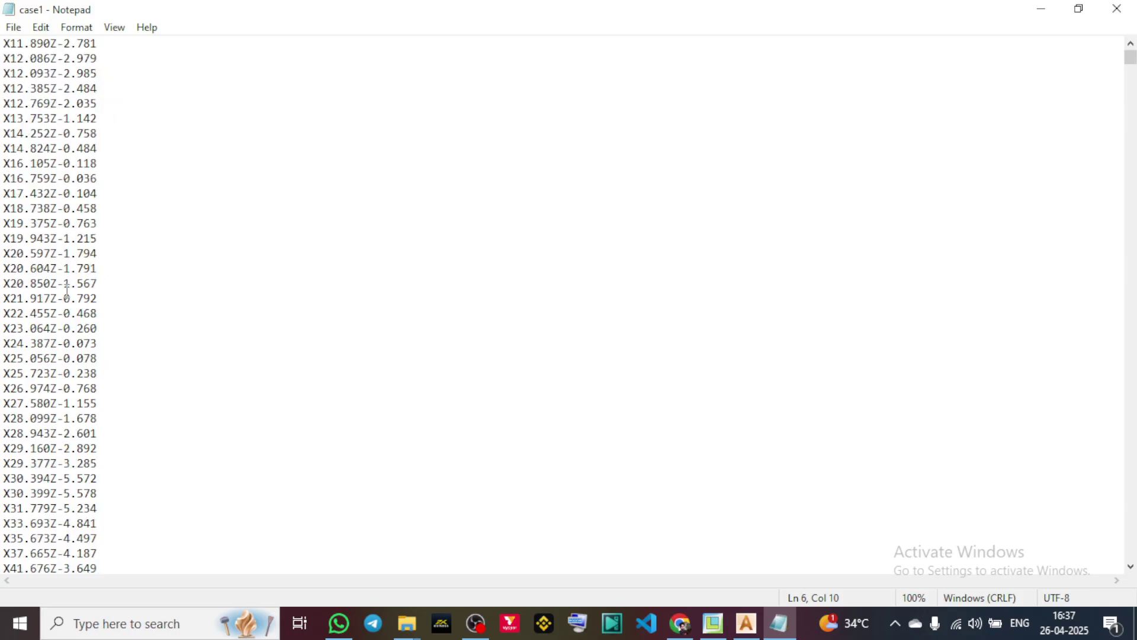
scroll(66, 291, down, 10)
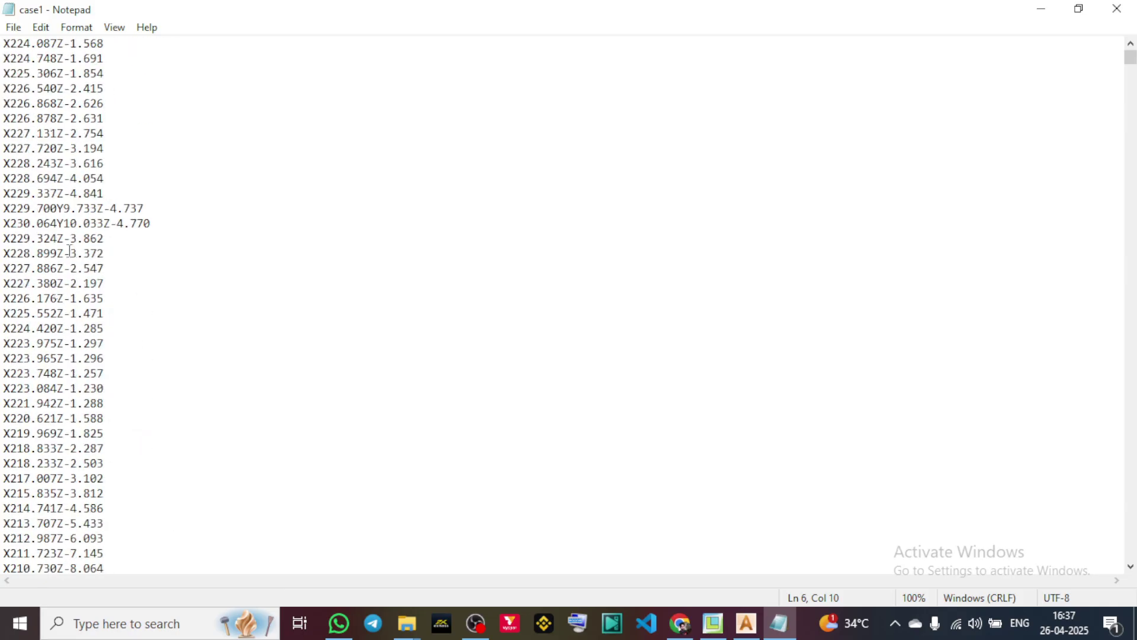
scroll(93, 310, down, 4)
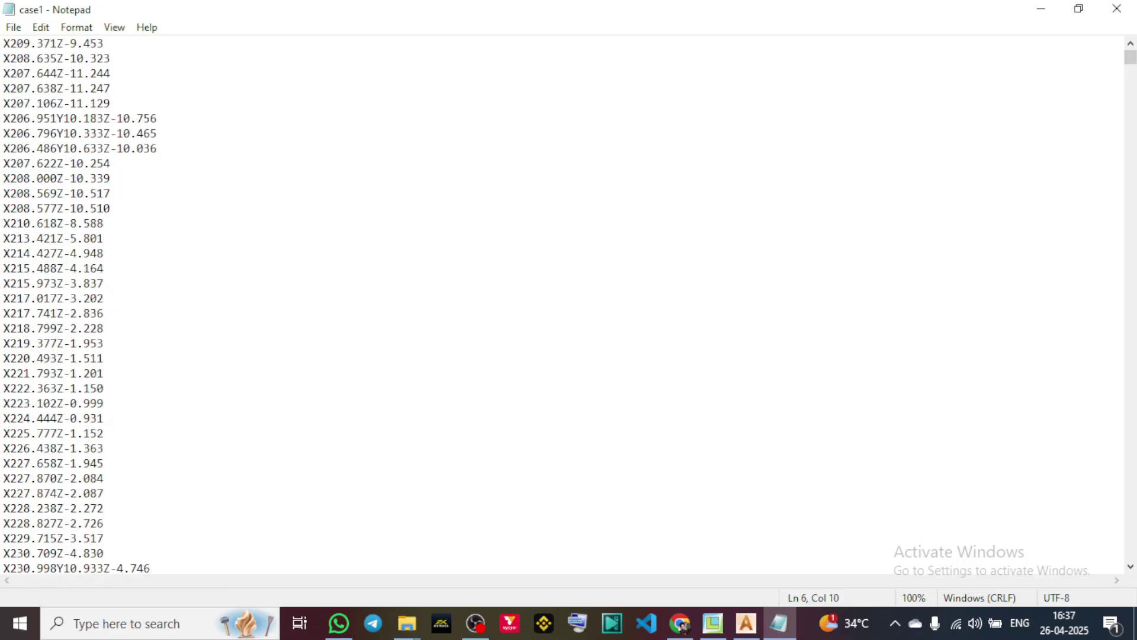
click(1117, 8)
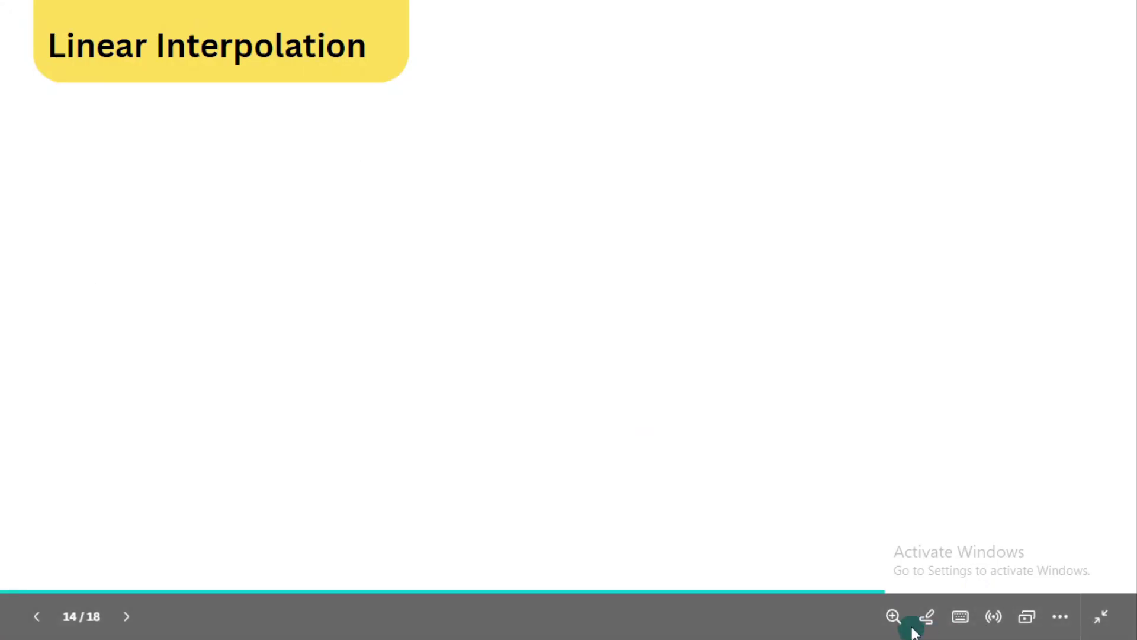
In the presentation, draw two separate points in blue pen on the Linear Interpolation slide and label them A and B.
click(928, 619)
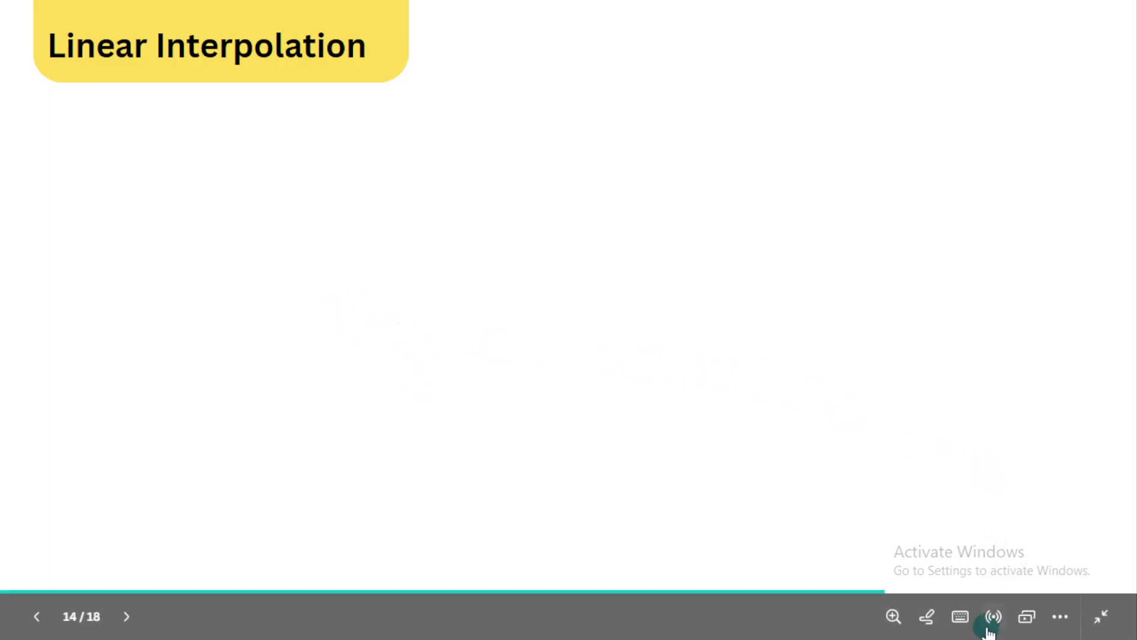
click(928, 617)
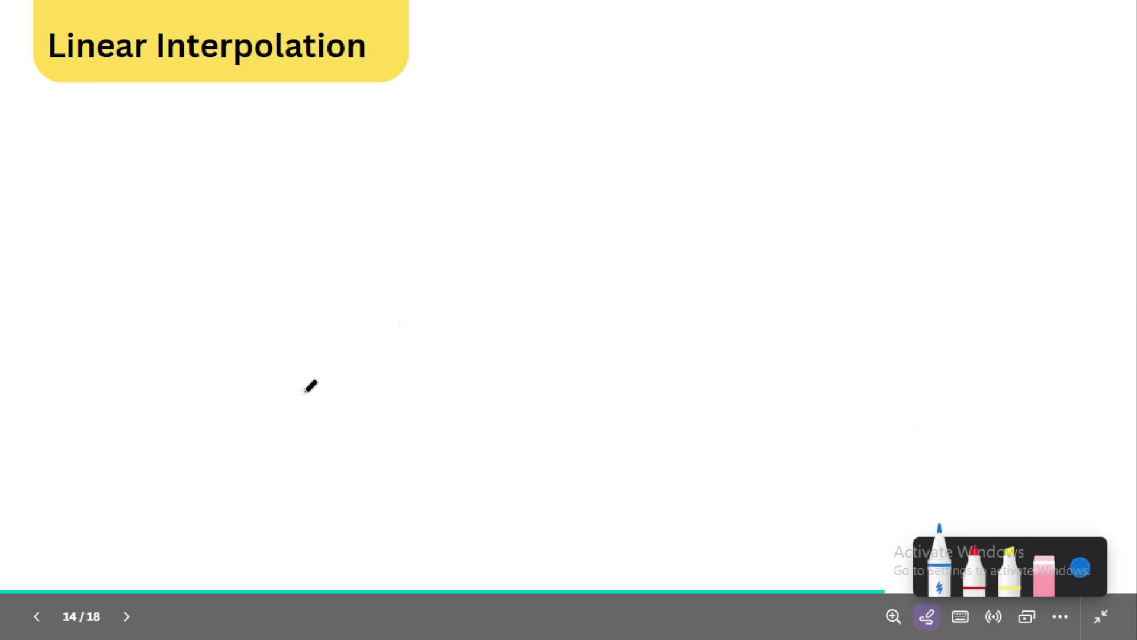
mouse_move(307, 357)
mouse_down()
mouse_move(319, 359)
mouse_move(306, 361)
mouse_up()
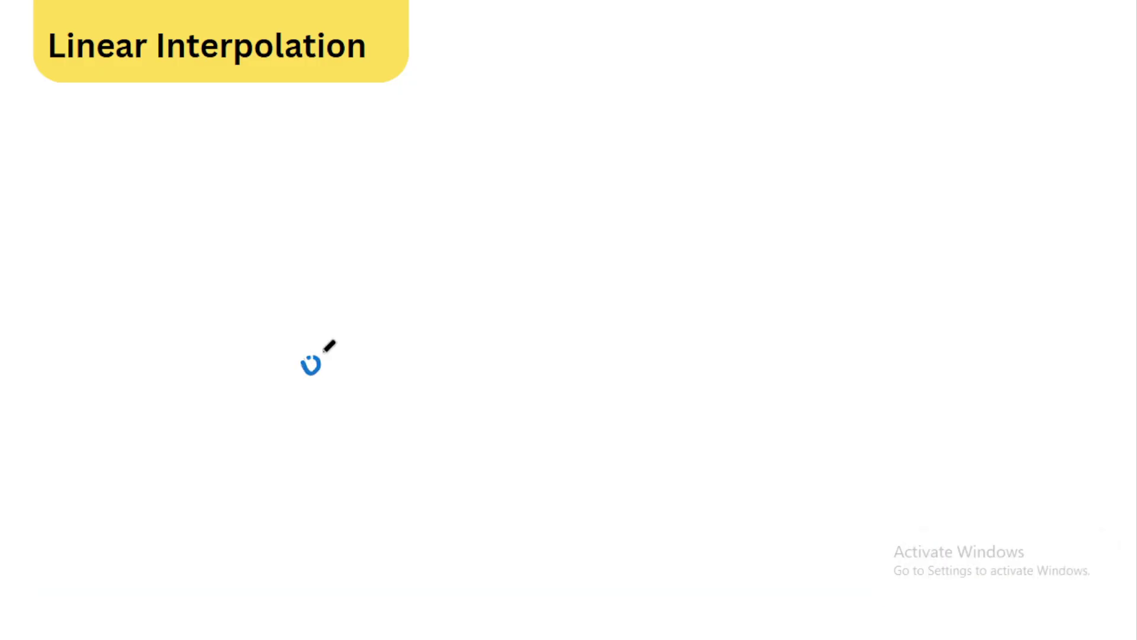
mouse_move(709, 256)
mouse_down()
mouse_move(711, 236)
mouse_move(716, 254)
mouse_up()
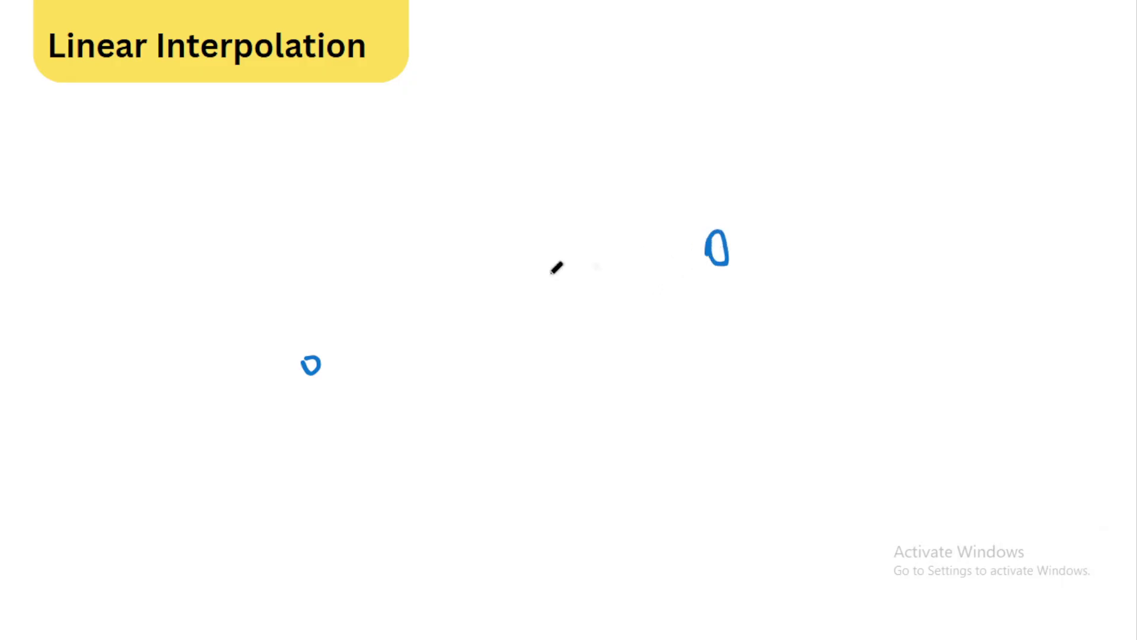
mouse_move(213, 468)
mouse_down()
mouse_move(240, 436)
mouse_move(242, 458)
mouse_move(237, 438)
mouse_up()
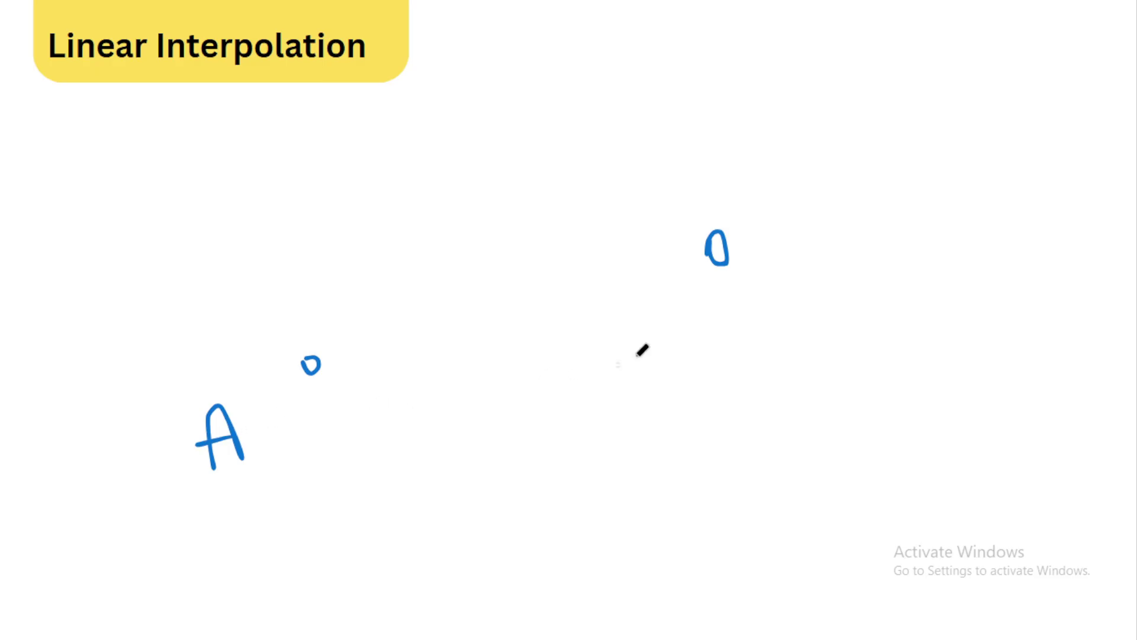
mouse_move(794, 256)
mouse_down()
mouse_move(804, 300)
mouse_move(804, 266)
mouse_move(813, 271)
mouse_move(803, 304)
mouse_up()
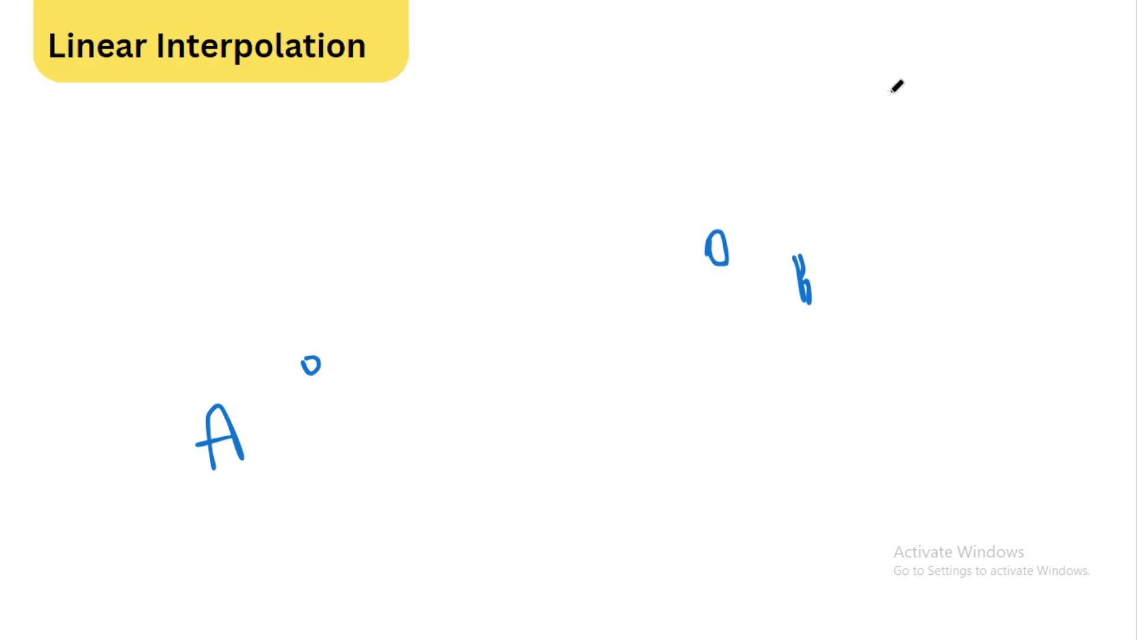
Sketch a pair of X and Y axes with a diagonal line between them beside the points, and label both axes.
mouse_move(912, 33)
mouse_down()
mouse_move(937, 195)
mouse_move(1064, 169)
mouse_up()
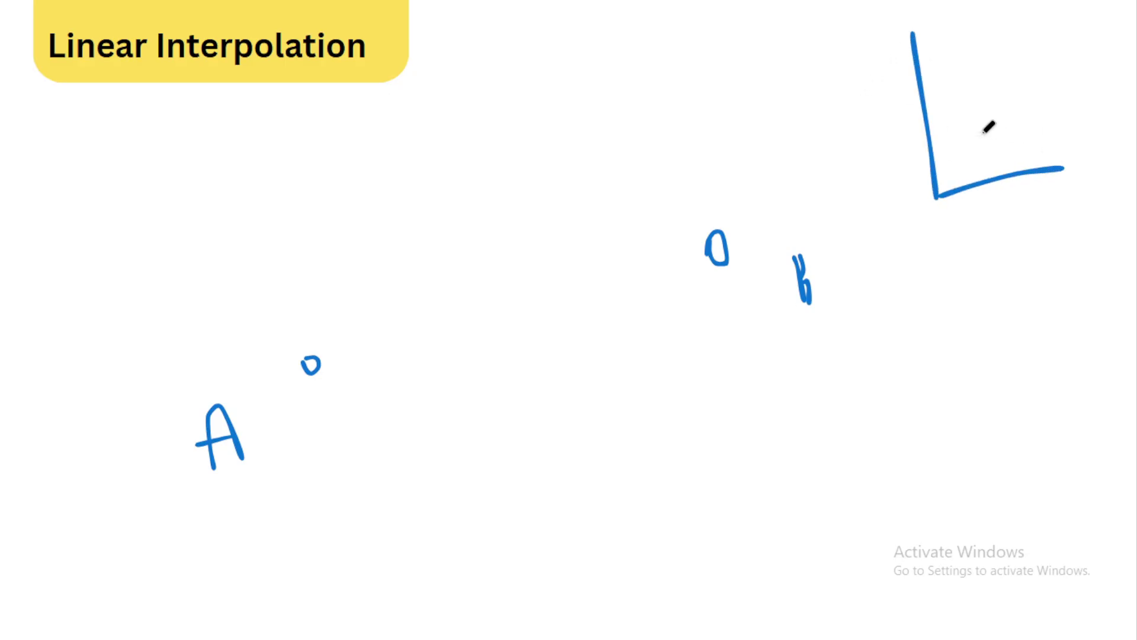
drag(975, 138, 1058, 2)
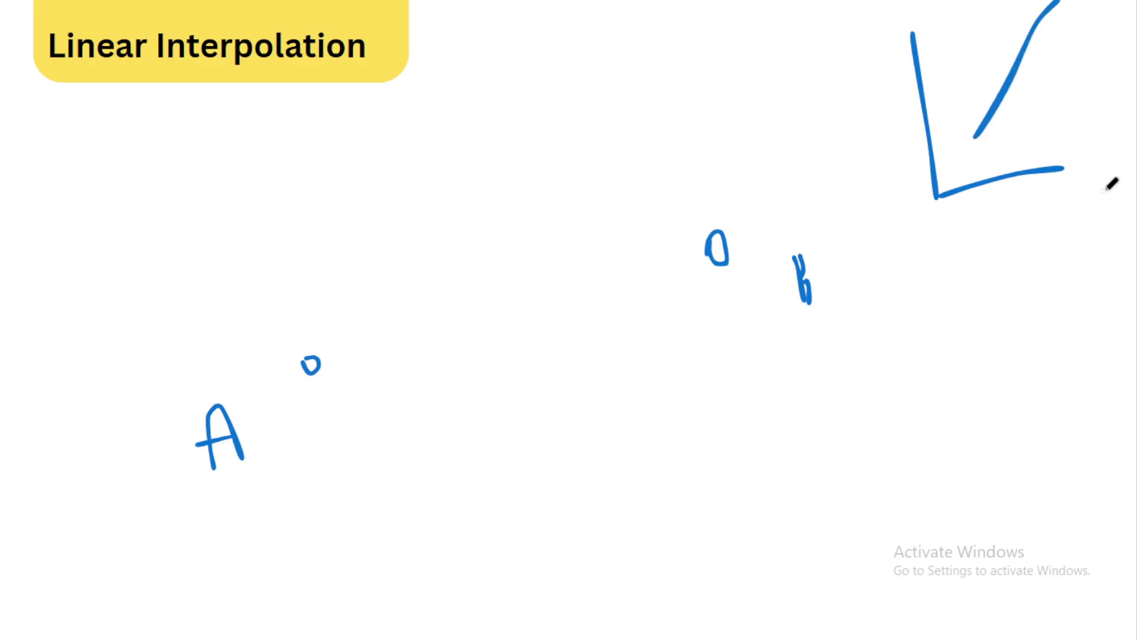
mouse_move(1047, 198)
mouse_down()
mouse_move(1083, 225)
mouse_move(1019, 243)
mouse_up()
mouse_move(829, 45)
mouse_down()
mouse_move(869, 65)
mouse_move(866, 80)
mouse_up()
Draw a middle line, an upper arc and a lower arc from point A to point B, with an arrowhead on the upper arc.
mouse_move(320, 362)
mouse_down()
mouse_move(524, 341)
mouse_move(718, 265)
mouse_up()
mouse_move(314, 360)
mouse_down()
mouse_move(321, 270)
mouse_move(609, 158)
mouse_move(714, 263)
mouse_up()
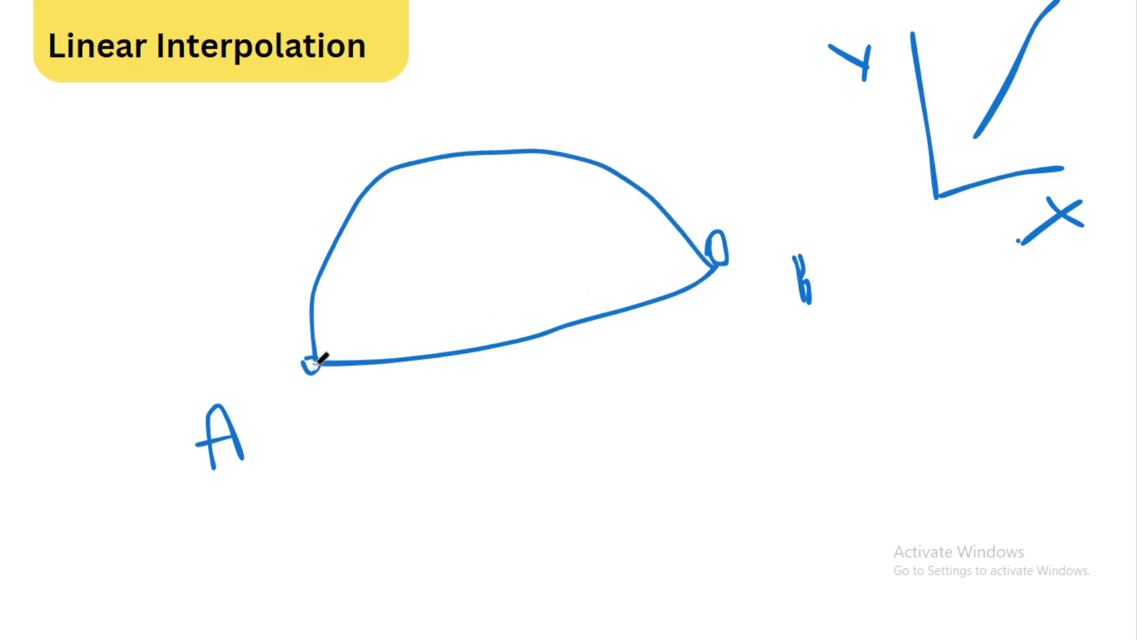
mouse_move(319, 362)
mouse_down()
mouse_move(533, 409)
mouse_move(679, 329)
mouse_move(715, 249)
mouse_up()
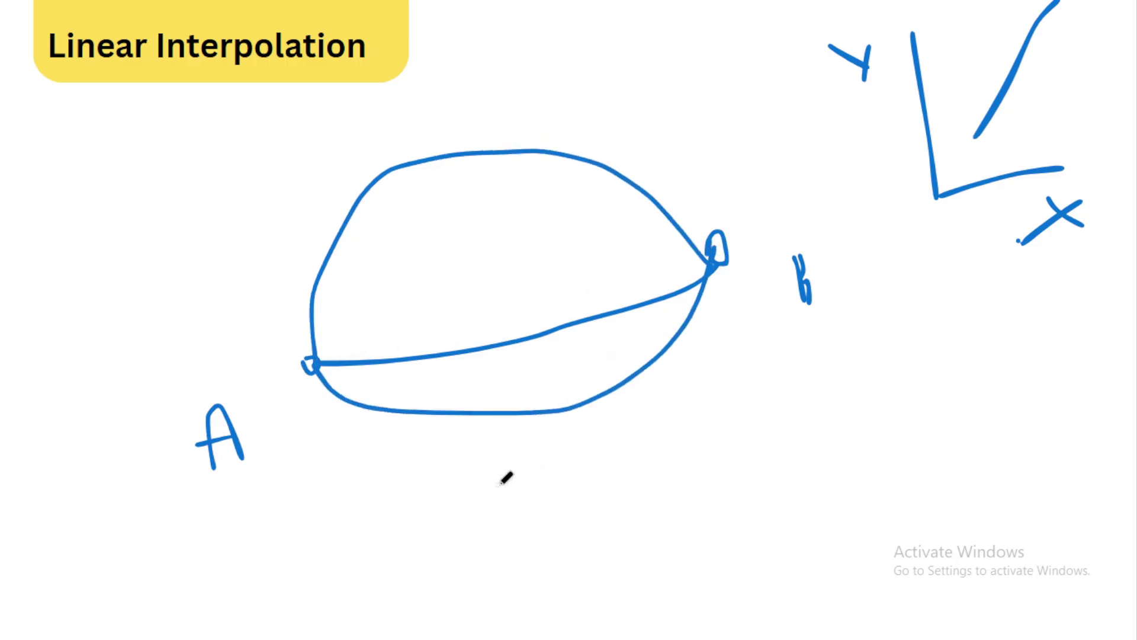
drag(333, 220, 358, 223)
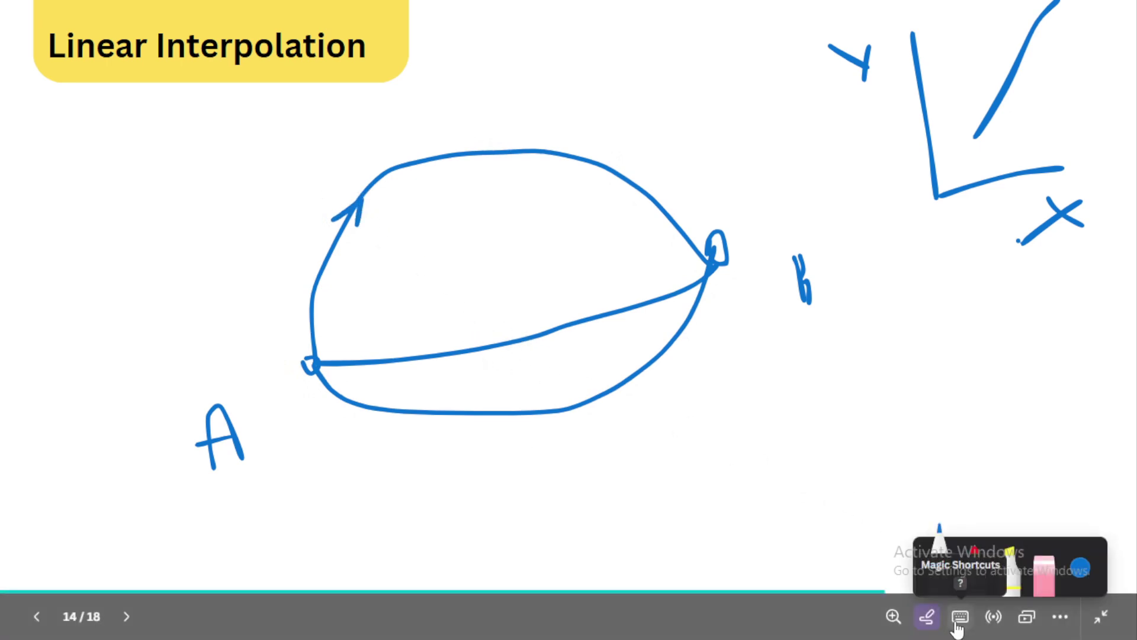
Erase the middle line, redraw it straighter from A to B, and add arrowheads to it and the lower arc.
click(1045, 572)
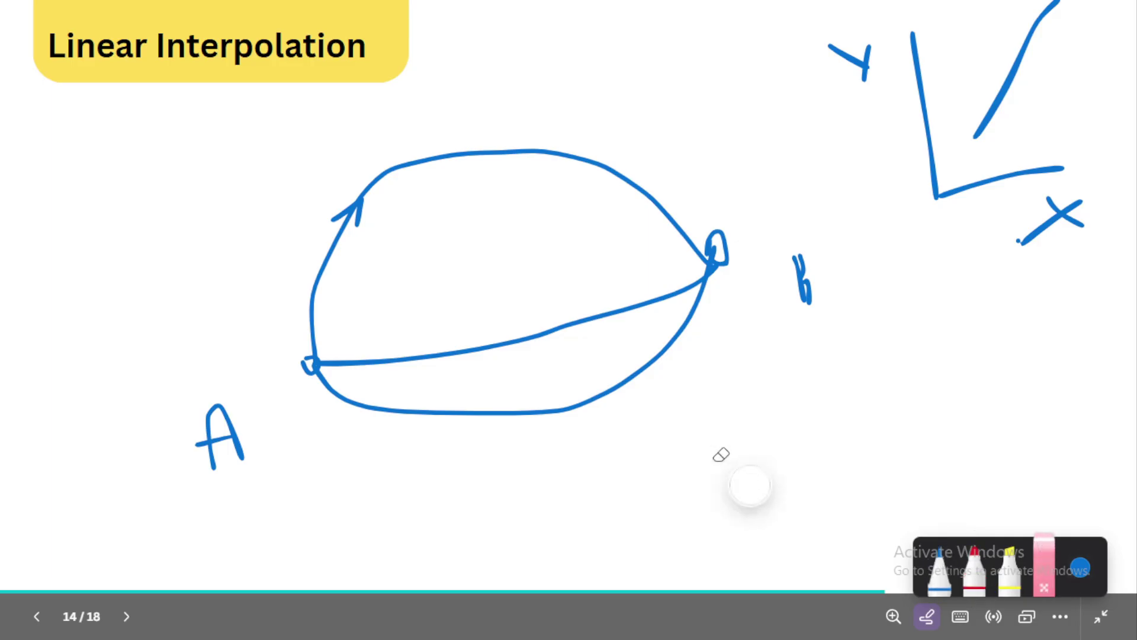
drag(615, 310, 615, 307)
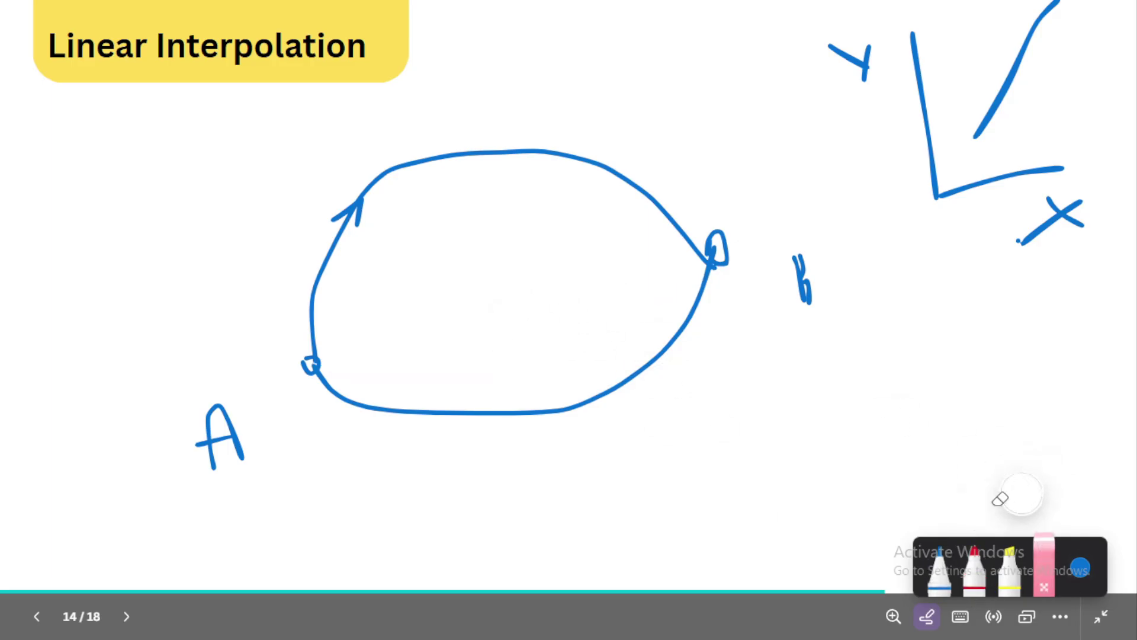
click(940, 568)
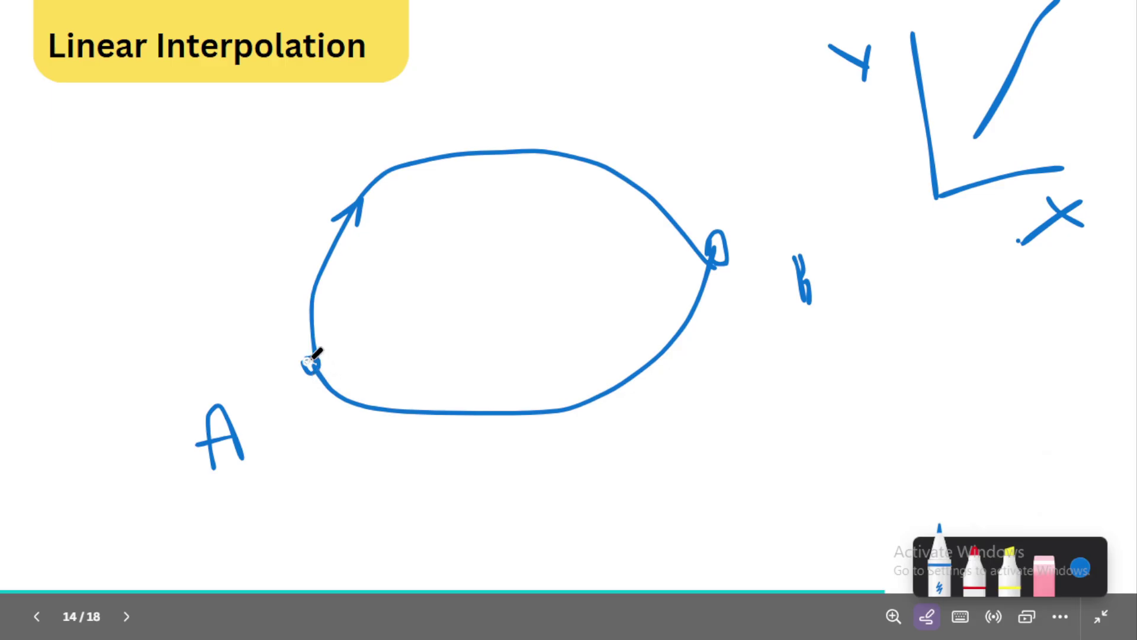
drag(308, 361, 717, 255)
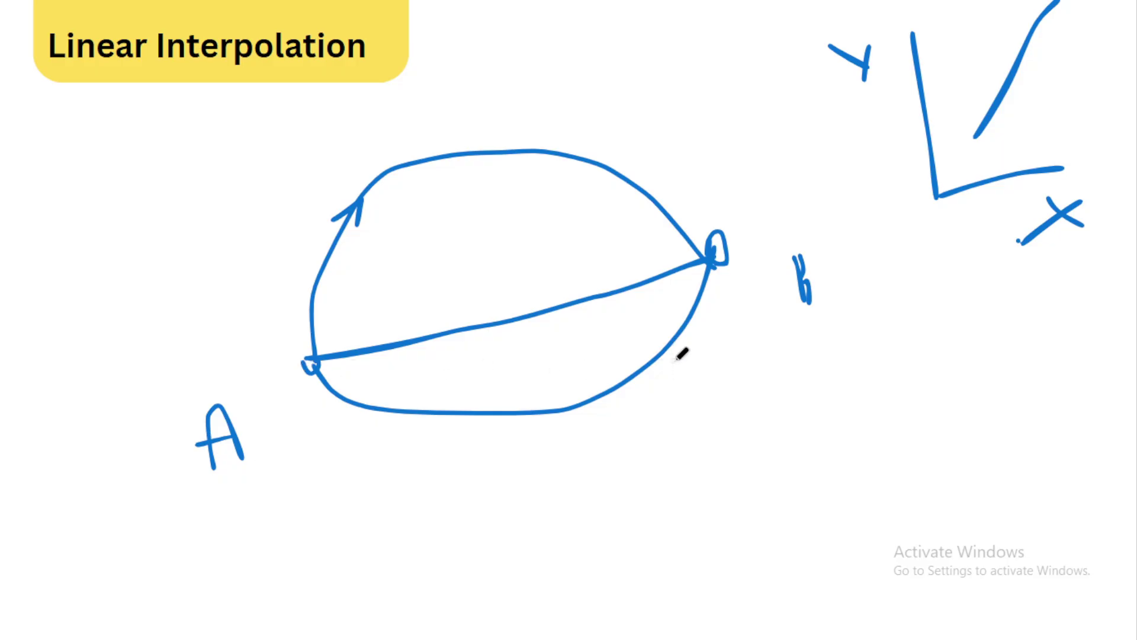
mouse_move(513, 305)
mouse_down()
mouse_move(590, 307)
mouse_move(572, 320)
mouse_up()
mouse_move(577, 402)
mouse_down()
mouse_move(620, 394)
mouse_move(592, 417)
mouse_up()
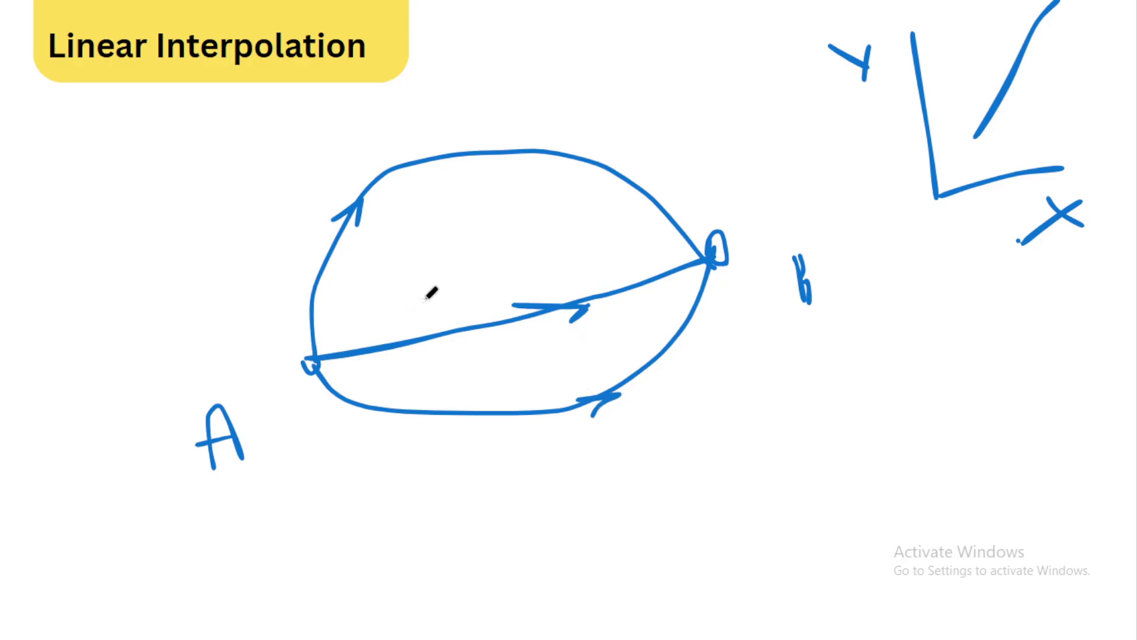
Draw tick marks on the straight line from A to B and write G01 below point B.
mouse_move(436, 305)
mouse_down()
mouse_move(478, 292)
mouse_move(531, 245)
mouse_up()
drag(501, 300, 562, 255)
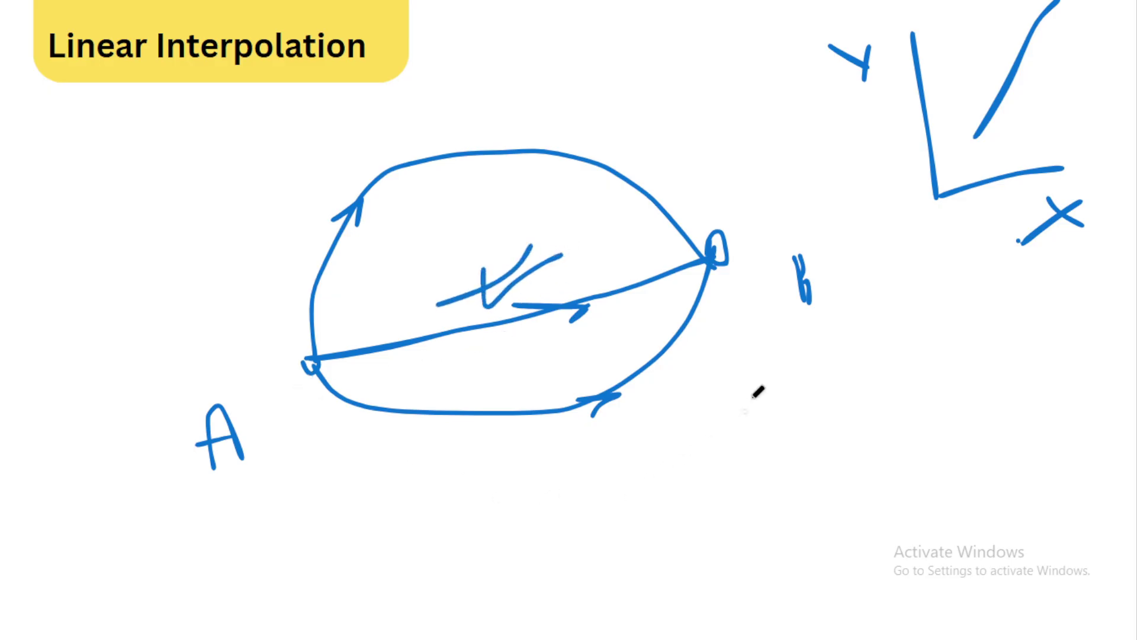
mouse_move(750, 395)
mouse_down()
mouse_move(725, 430)
mouse_move(764, 453)
mouse_up()
mouse_move(782, 404)
mouse_down()
mouse_move(780, 419)
mouse_move(823, 396)
mouse_move(876, 435)
mouse_up()
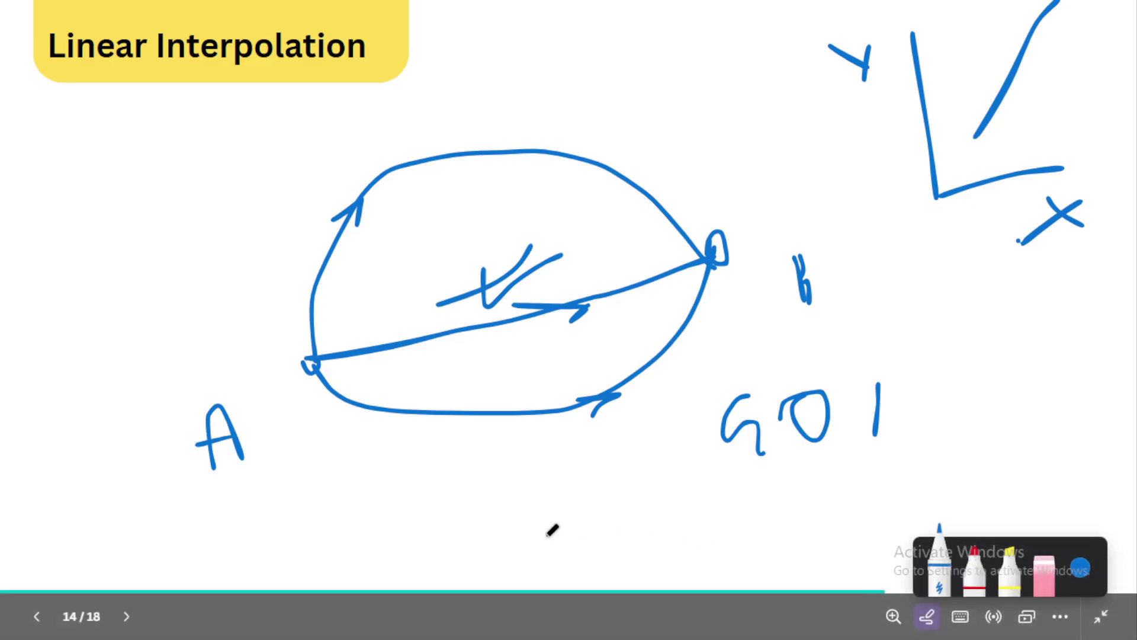
Sketch a circle below the curves, draw an arrow to it from G01, and mark short straight segments along its edge.
mouse_move(538, 537)
mouse_down()
mouse_move(564, 474)
mouse_move(662, 547)
mouse_up()
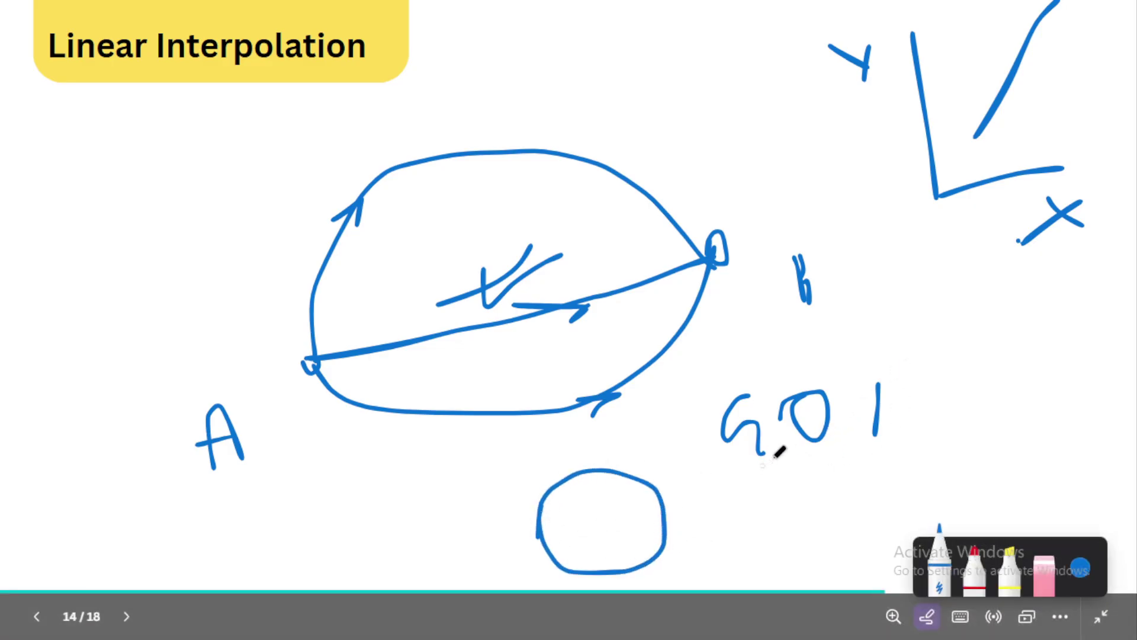
drag(801, 448, 684, 497)
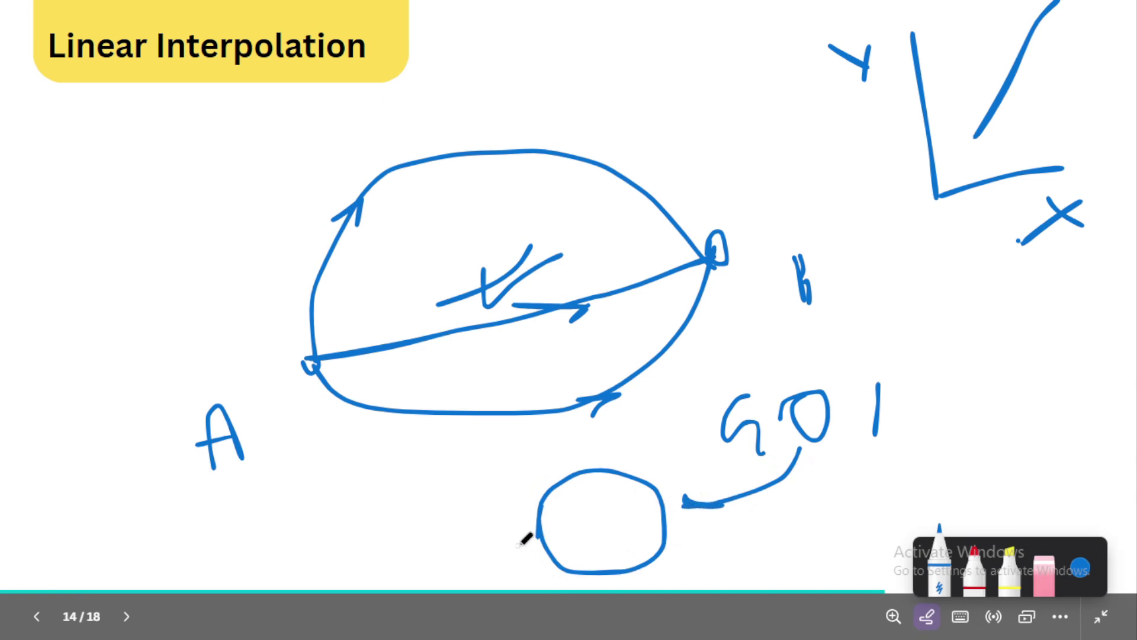
drag(521, 544, 614, 531)
drag(535, 520, 580, 486)
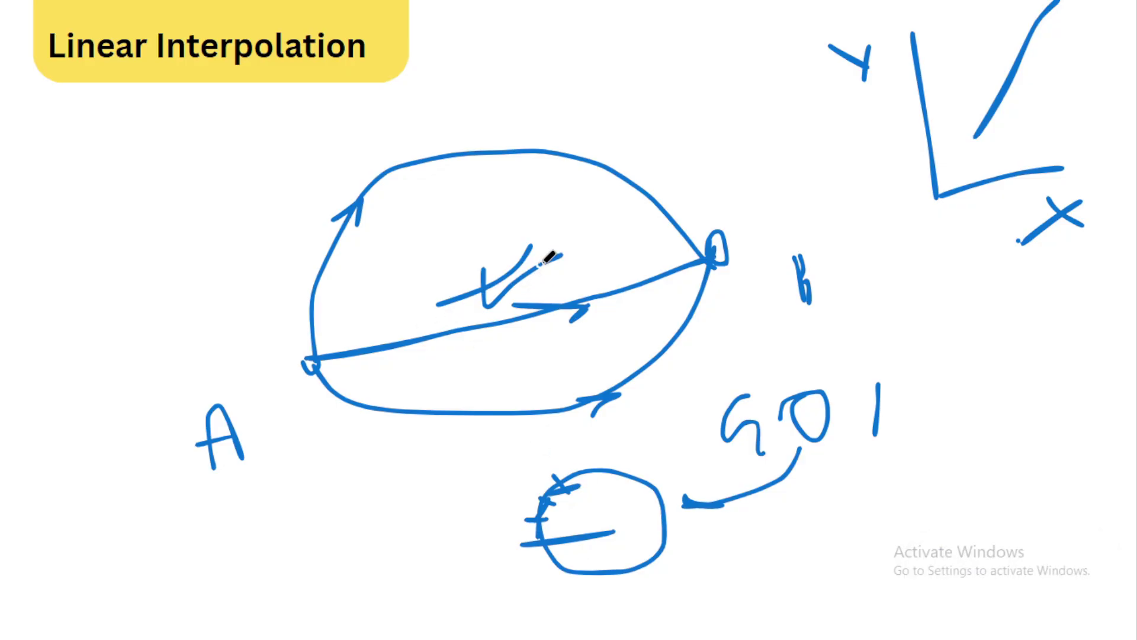
Switch to File Explorer, open the case1 G-code file in Notepad and examine the X and Z coordinates of its G1 line.
key(alt+Tab)
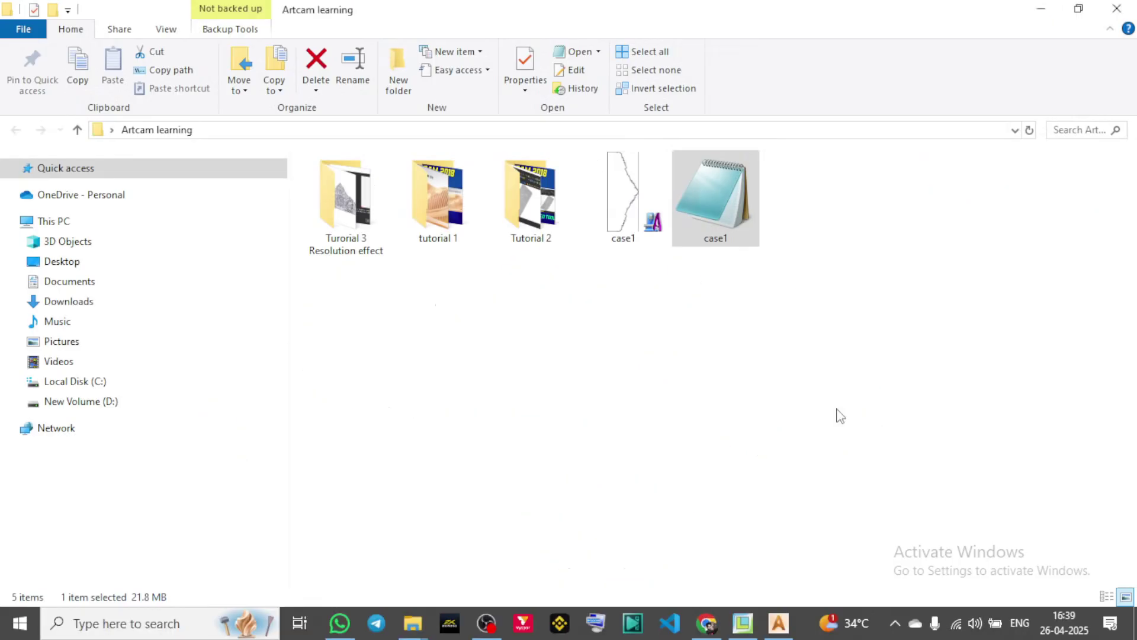
double_click(718, 207)
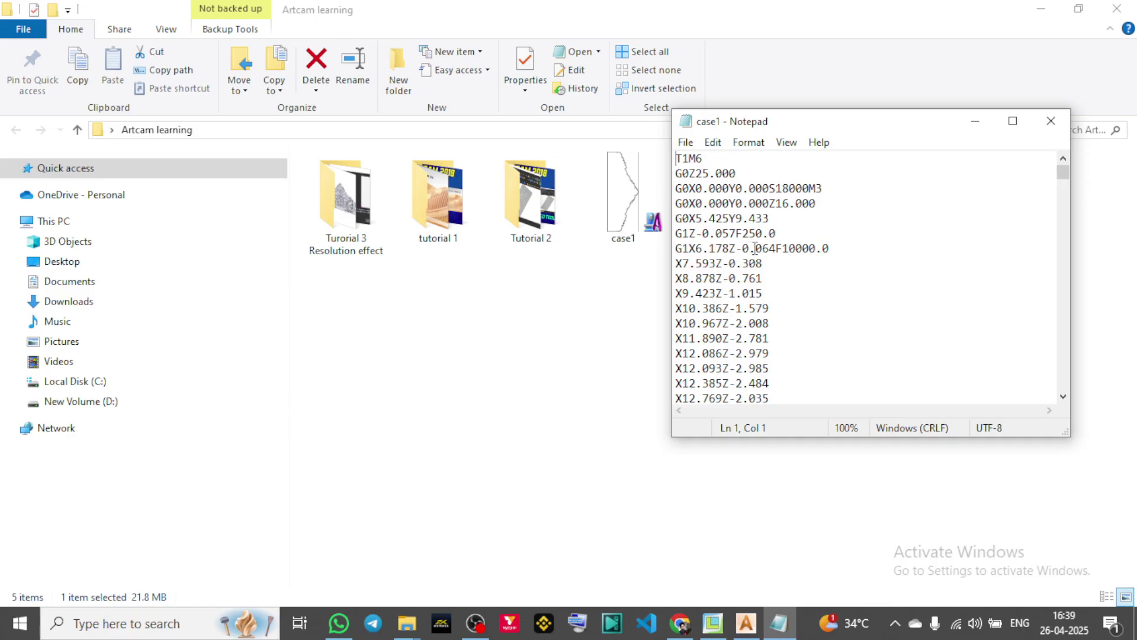
drag(755, 248, 791, 248)
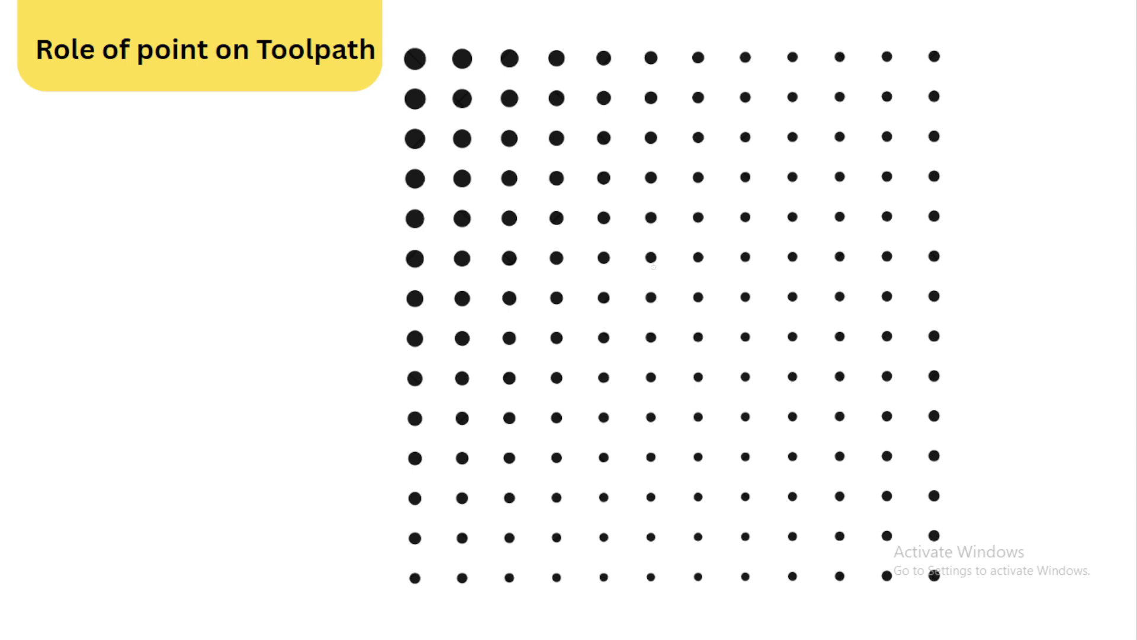
Show the drawing tools on the Role of point on Toolpath slide and advance the presentation to the Case 2 slide.
click(927, 617)
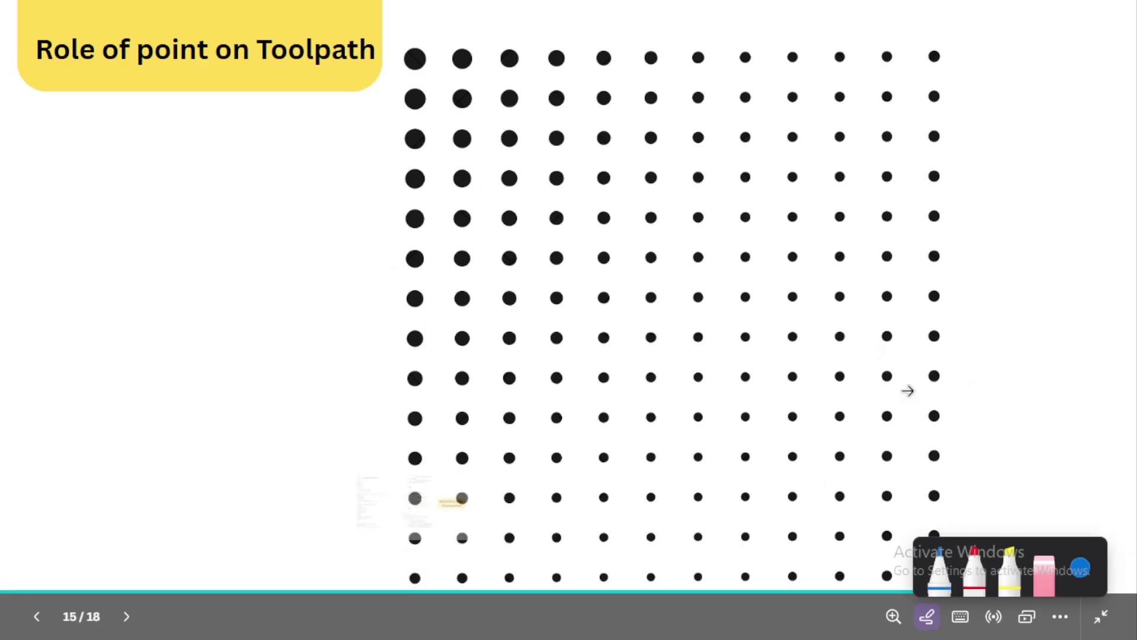
key(Right)
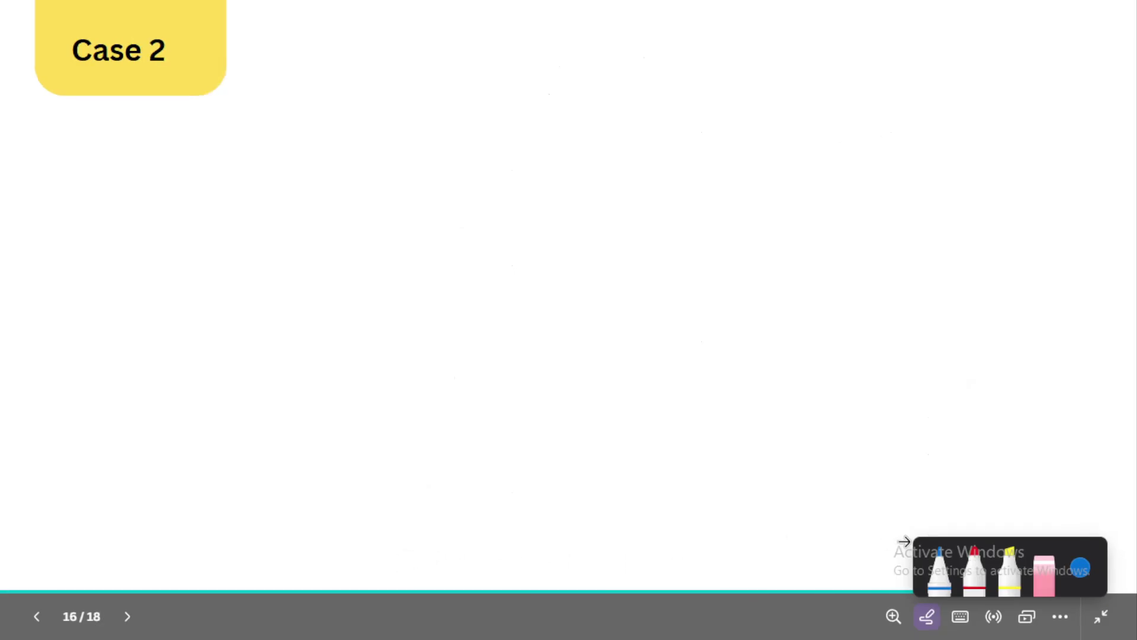
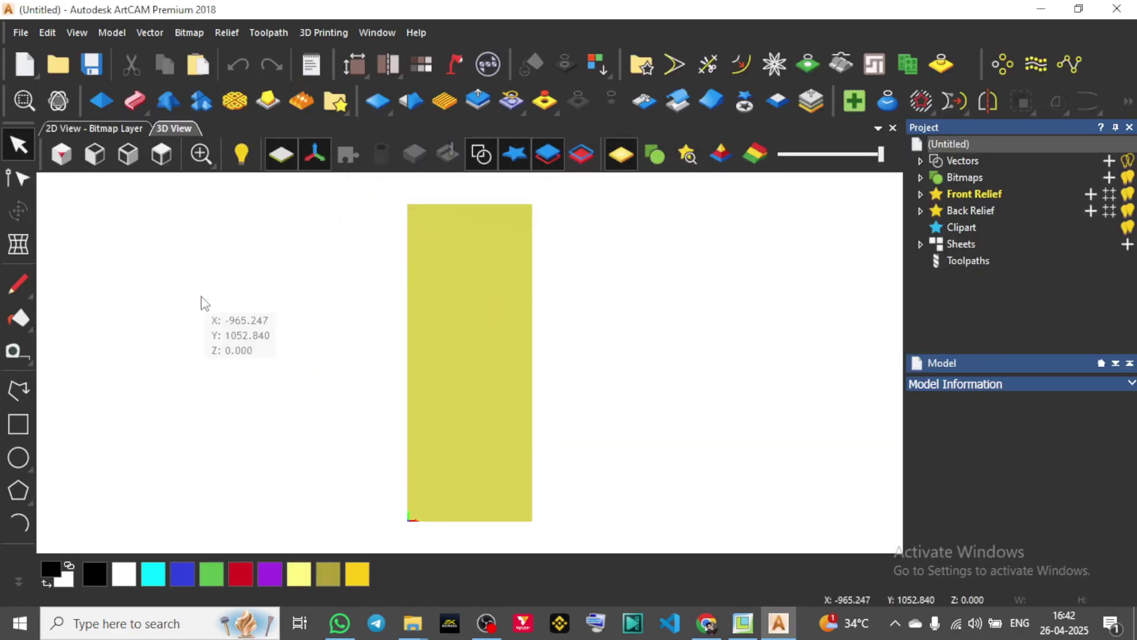
Show the model in the 2D view and import the carved relief into it.
click(102, 132)
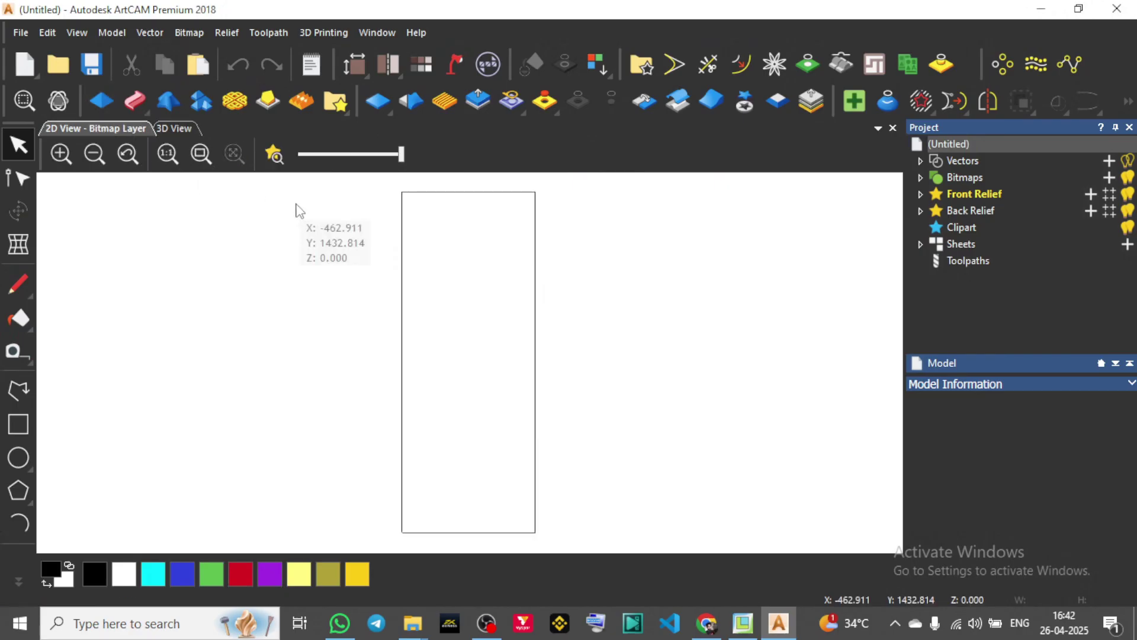
click(228, 35)
mouse_move(264, 59)
click(415, 57)
double_click(483, 200)
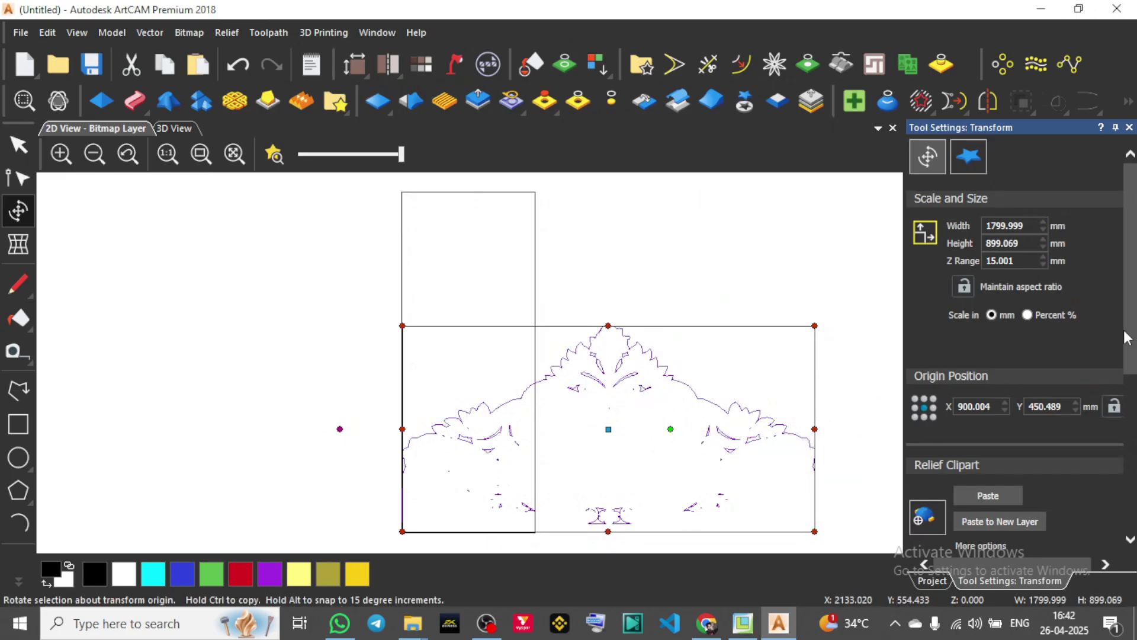
Rotate the imported relief 90 degrees clockwise and move it so its left edge lines up with the model outline.
scroll(1128, 340, down, 5)
click(1050, 272)
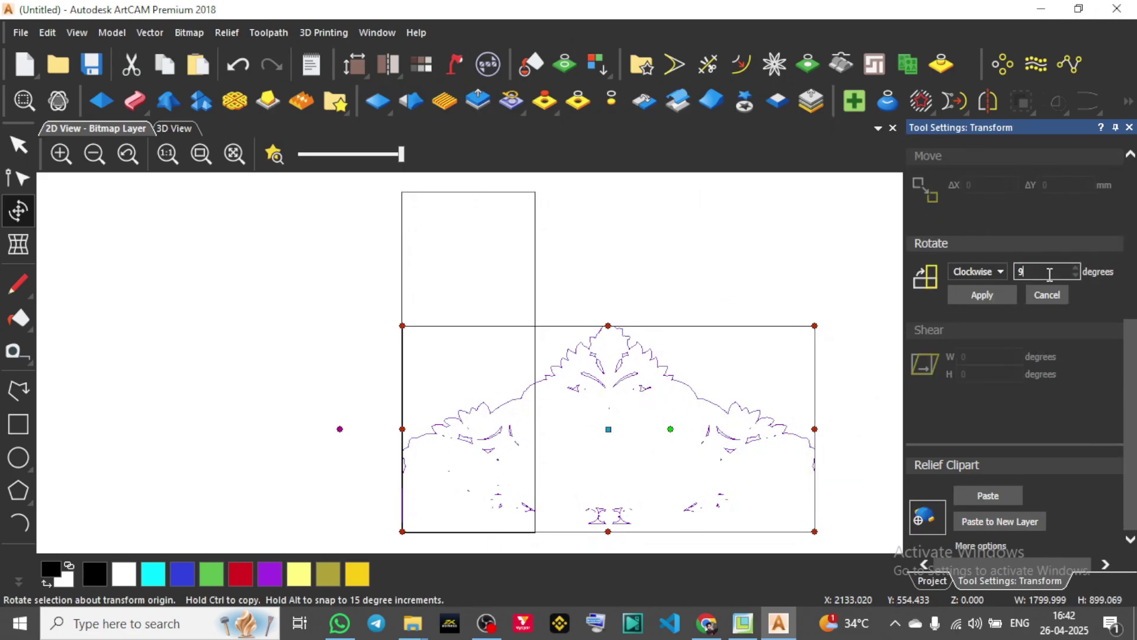
click(993, 297)
drag(563, 506, 454, 331)
scroll(471, 337, up, 2)
scroll(474, 396, down, 1)
scroll(449, 398, up, 1)
drag(440, 394, 415, 413)
scroll(566, 472, down, 5)
scroll(698, 444, up, 3)
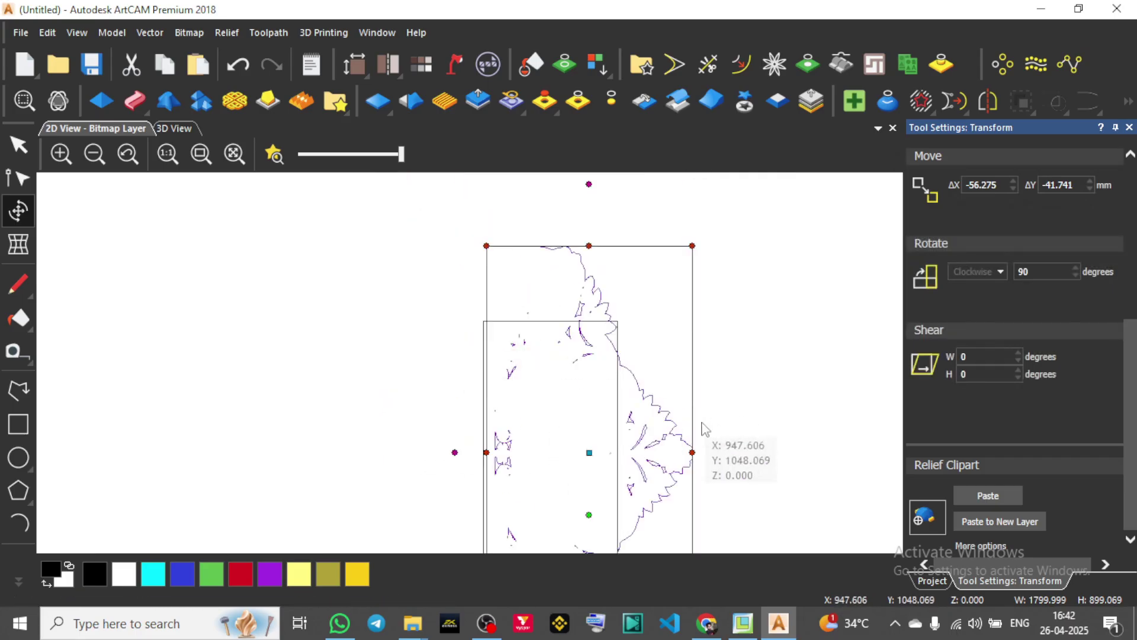
Resize the relief to about 1460 mm by 555 mm so it fits just inside the model outline.
drag(690, 452, 611, 460)
drag(549, 245, 546, 331)
scroll(604, 278, down, 5)
scroll(477, 377, up, 5)
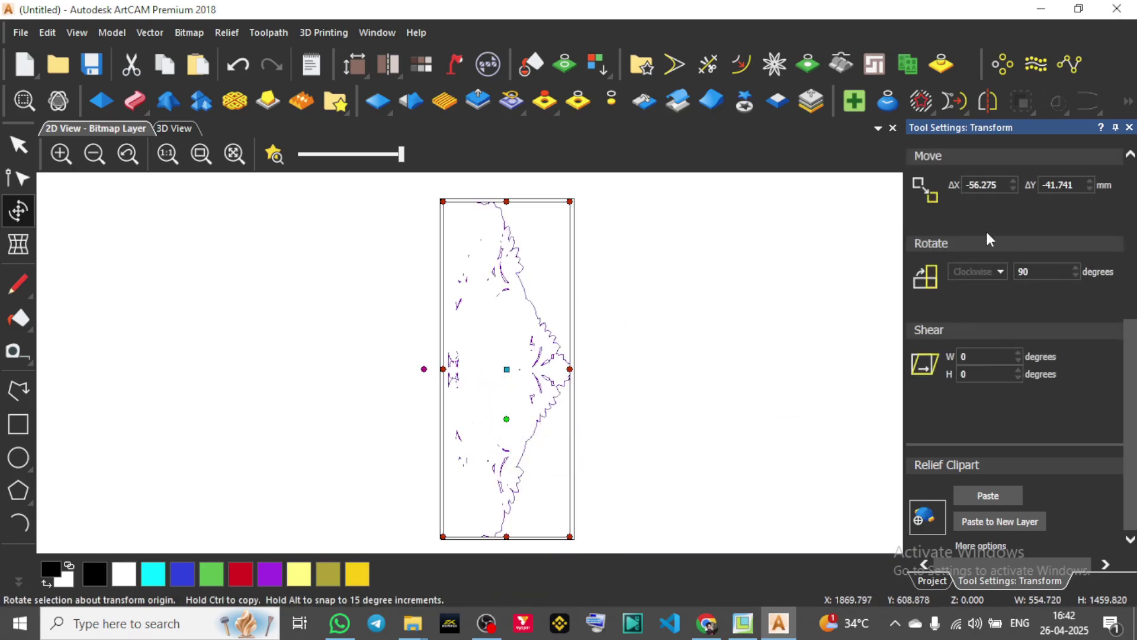
Apply the relief's scaling with a Z range of 15.001 mm and paste it into the model.
scroll(1000, 256, up, 5)
click(1015, 235)
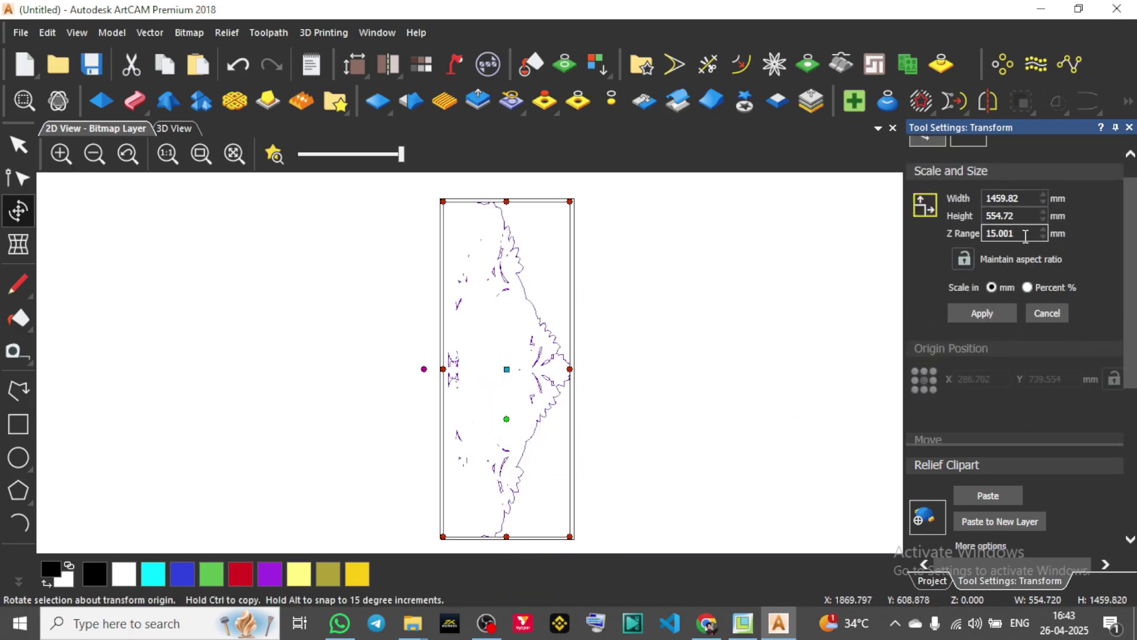
click(982, 313)
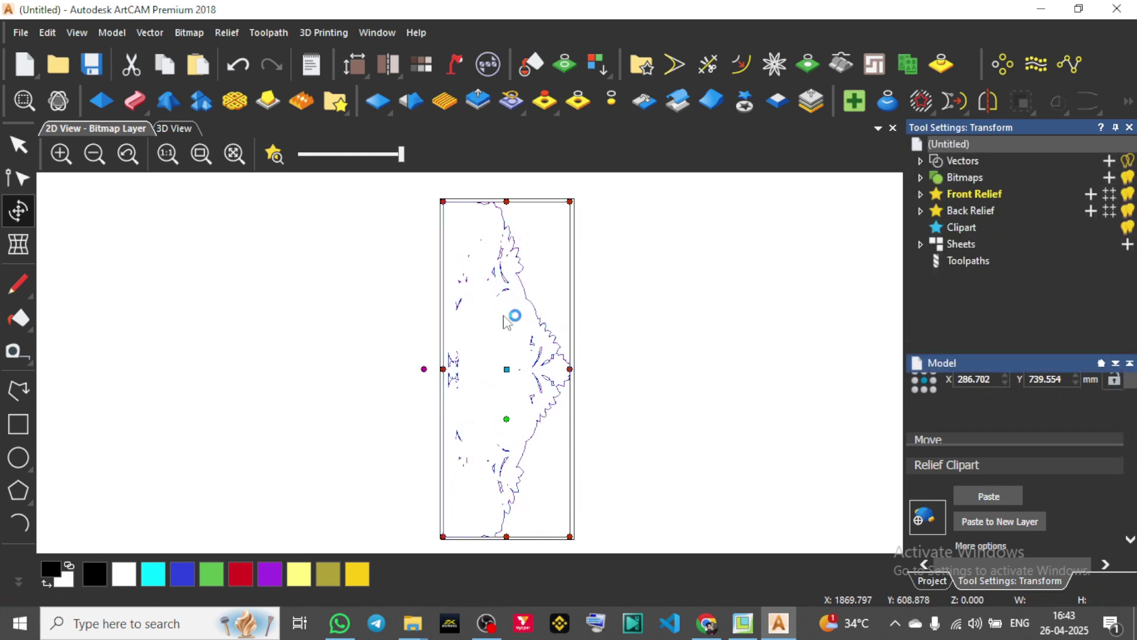
Create a vector boundary from the composite relief, without a height range or smooth boundaries.
click(150, 33)
mouse_move(197, 140)
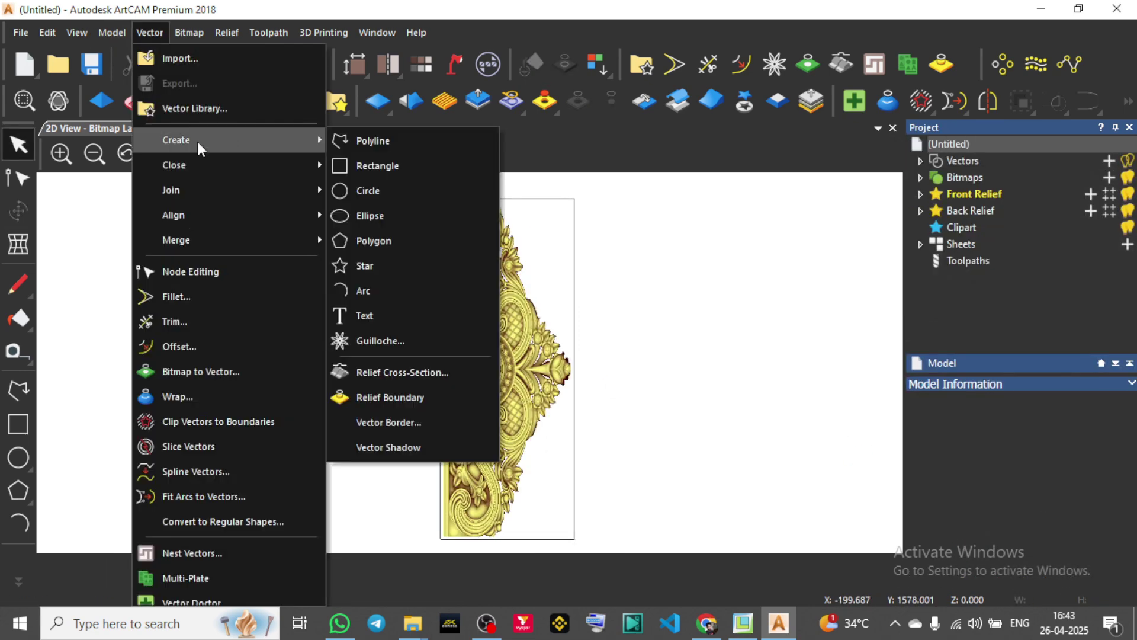
click(418, 403)
click(841, 421)
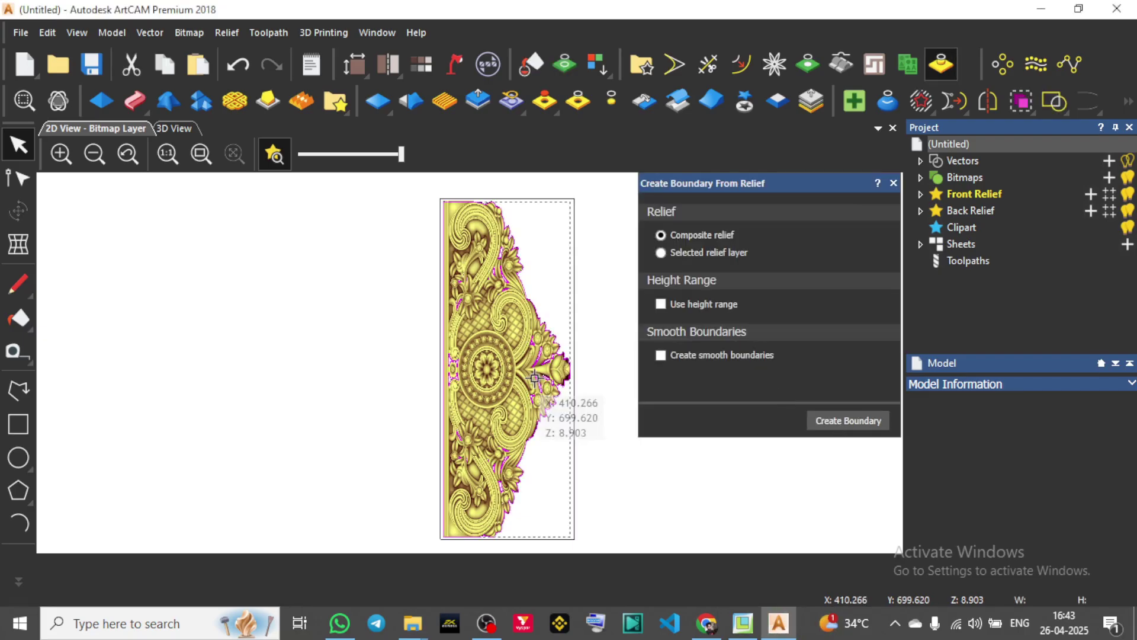
click(894, 183)
Hide the relief preview and delete the small inner vectors, keeping only the outer boundary.
click(274, 154)
drag(324, 207, 667, 503)
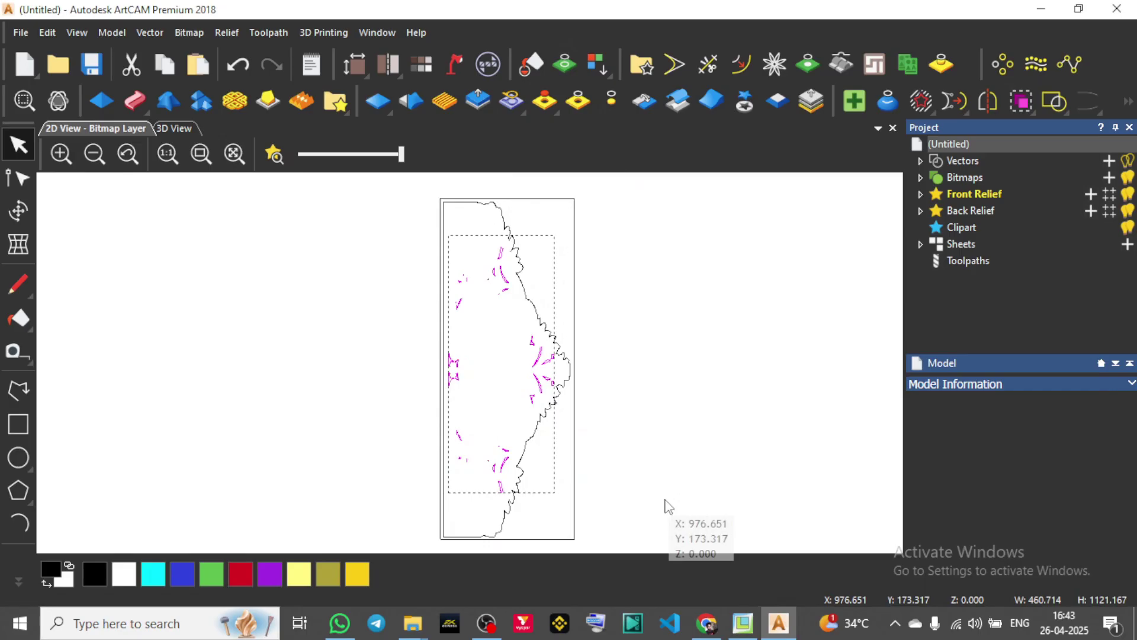
key(Delete)
Start a Machine Relief toolpath and limit its area to the inside of the selected outer boundary vector.
click(535, 307)
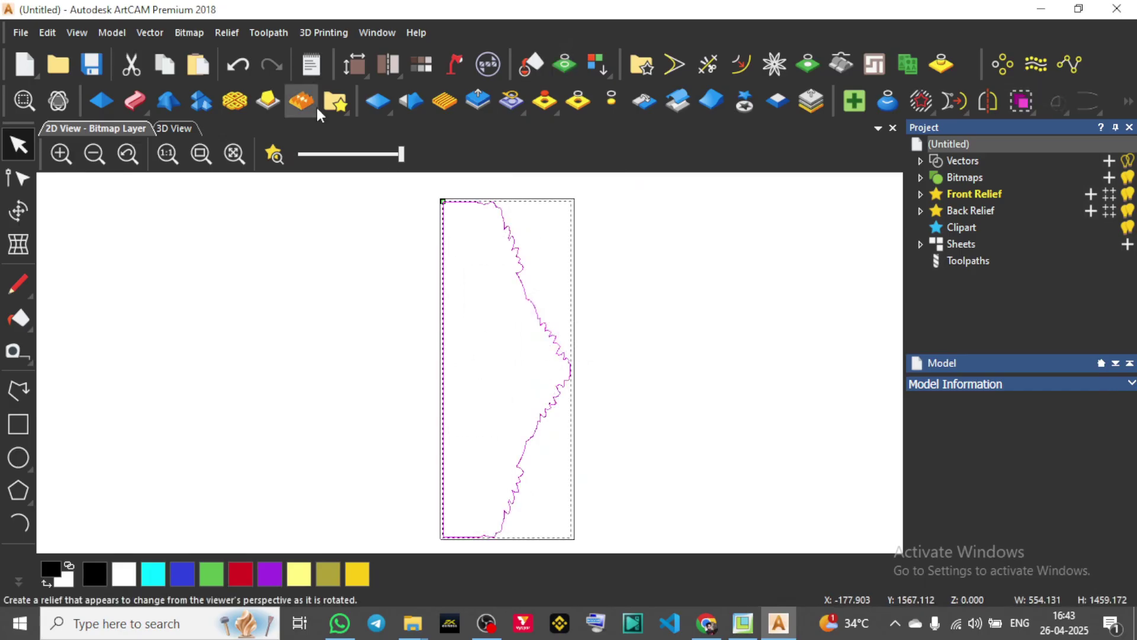
click(269, 32)
mouse_move(318, 139)
click(594, 140)
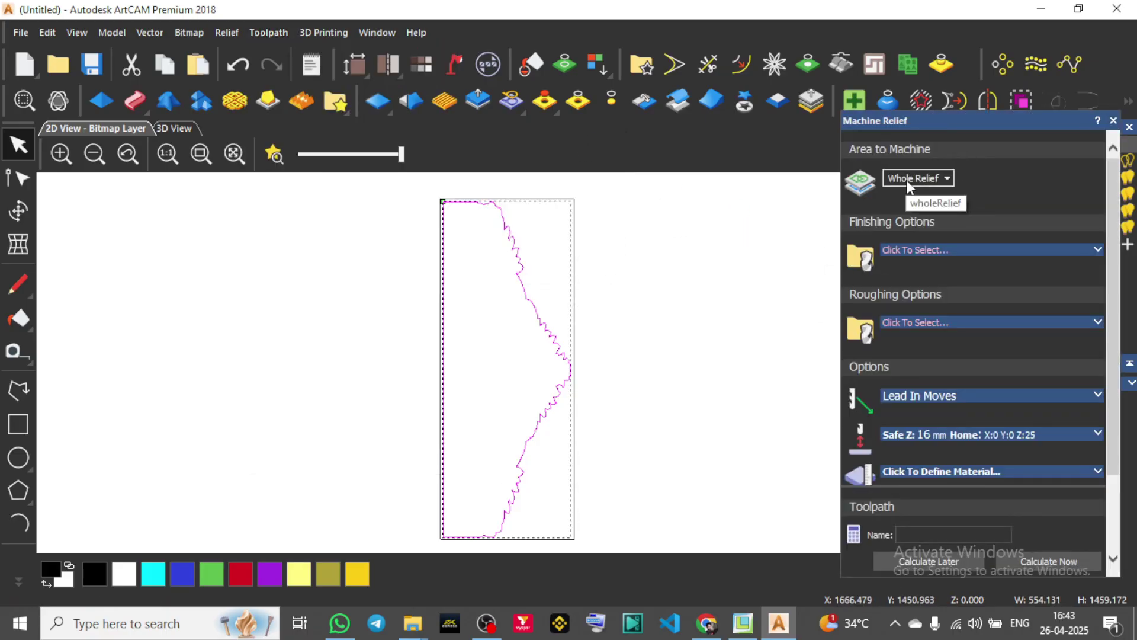
click(918, 179)
click(921, 252)
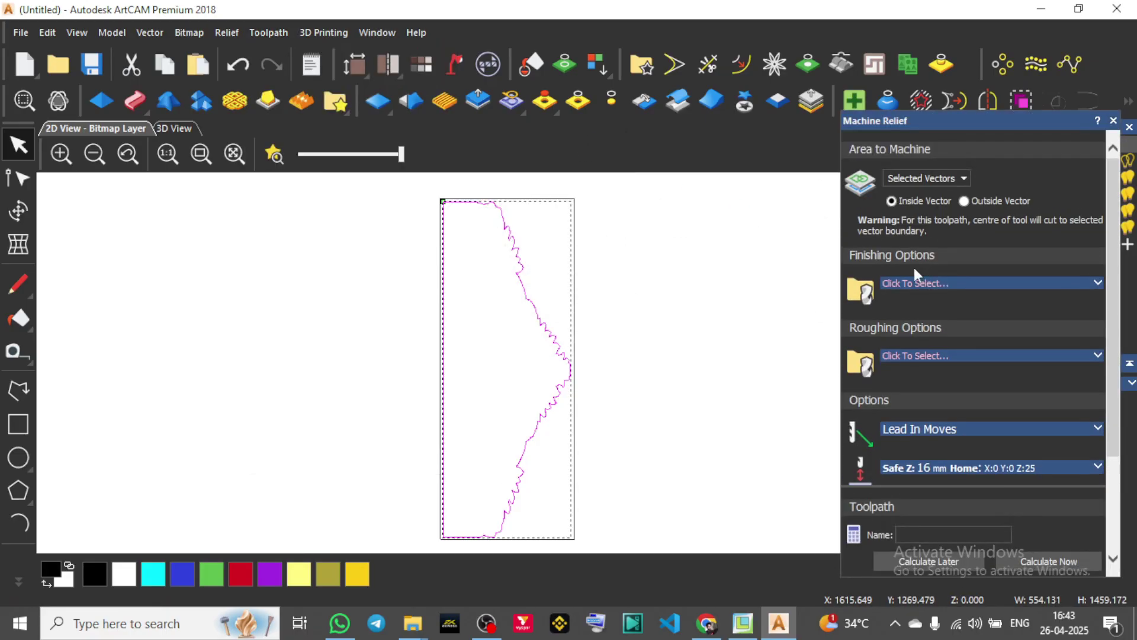
Assign the Ball nose 6 mm tool to the toolpath's finishing options.
click(905, 283)
click(351, 196)
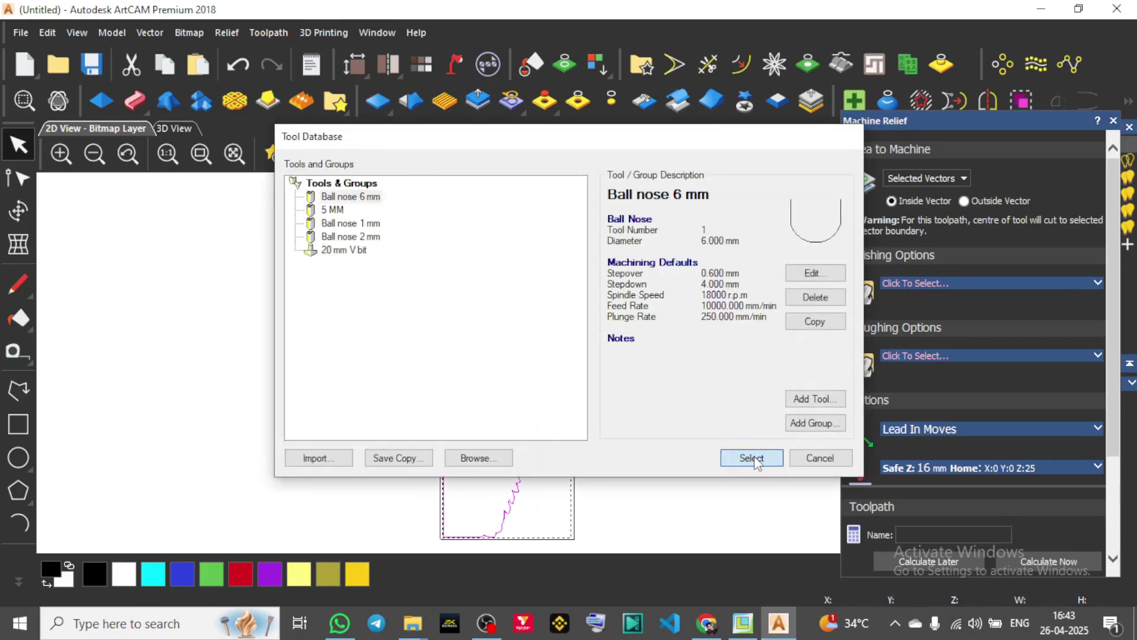
click(752, 459)
Define the material with a thickness of 15.001 mm and zero offsets, calculate the Machine Relief toolpath, and close its settings.
scroll(1066, 435, down, 3)
click(931, 436)
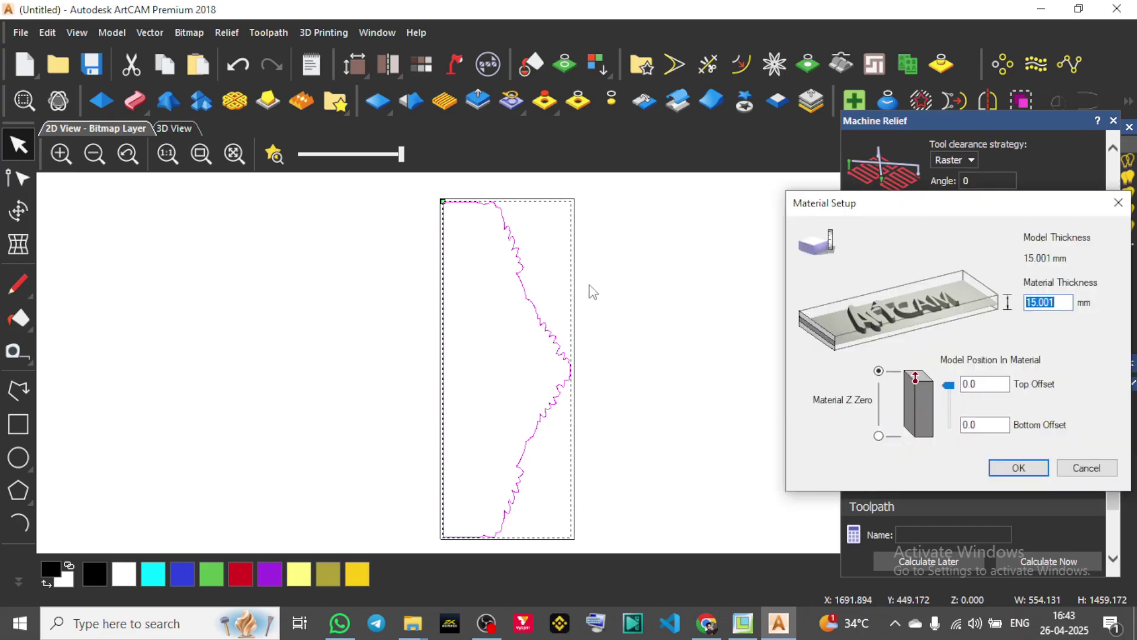
click(1018, 467)
scroll(1048, 503, down, 2)
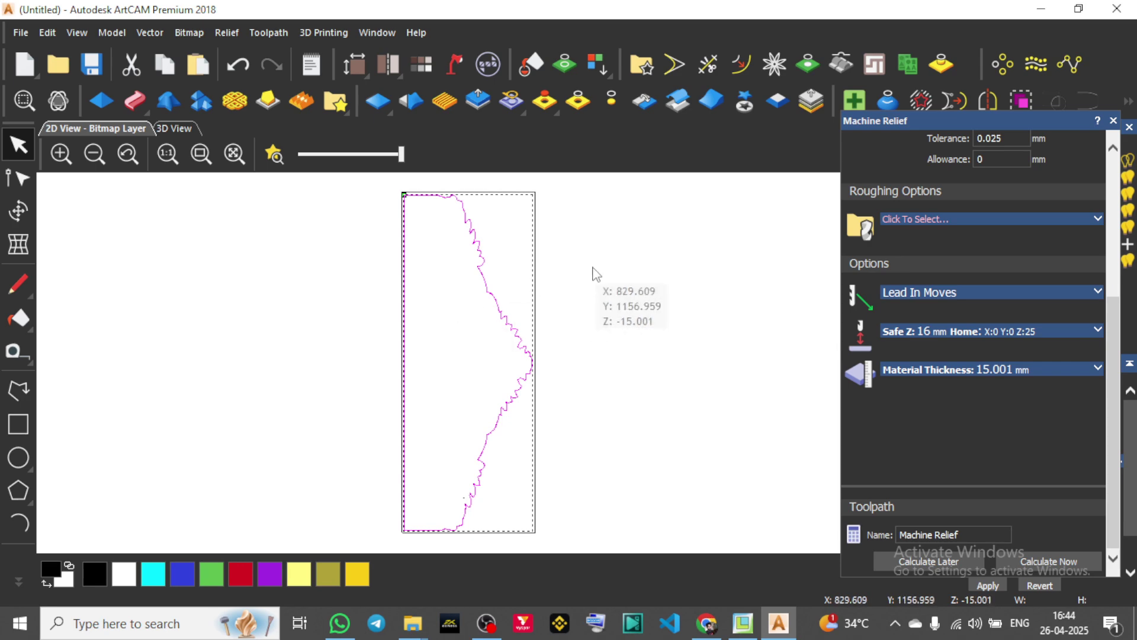
click(1113, 122)
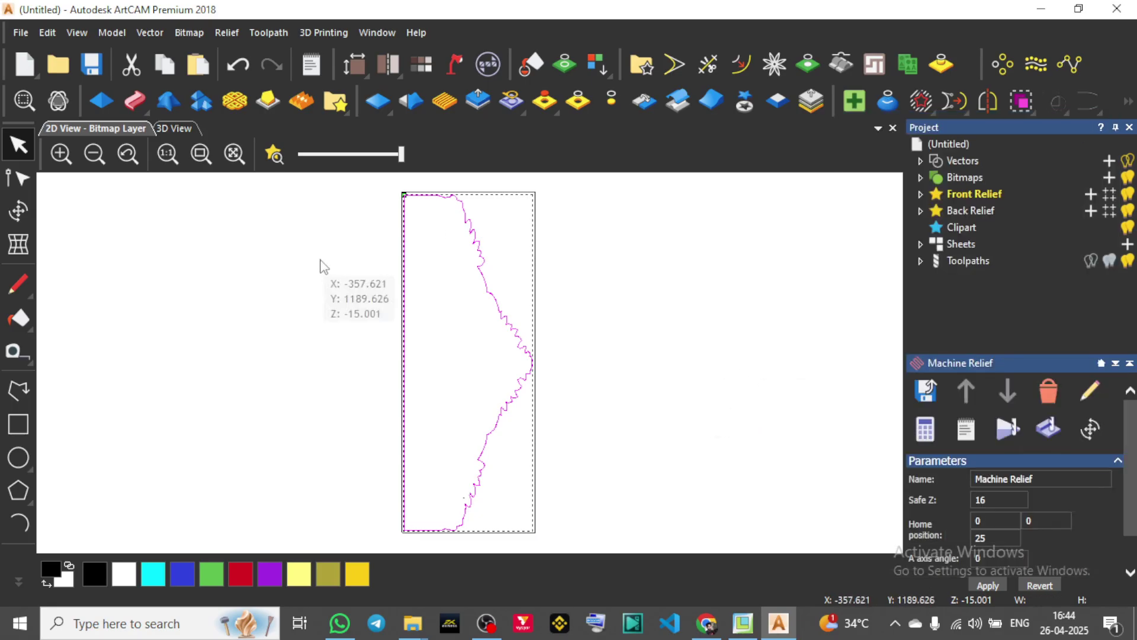
Simulate all toolpaths on the whole model at Fast resolution in the 3D view and inspect the carved surface.
click(178, 128)
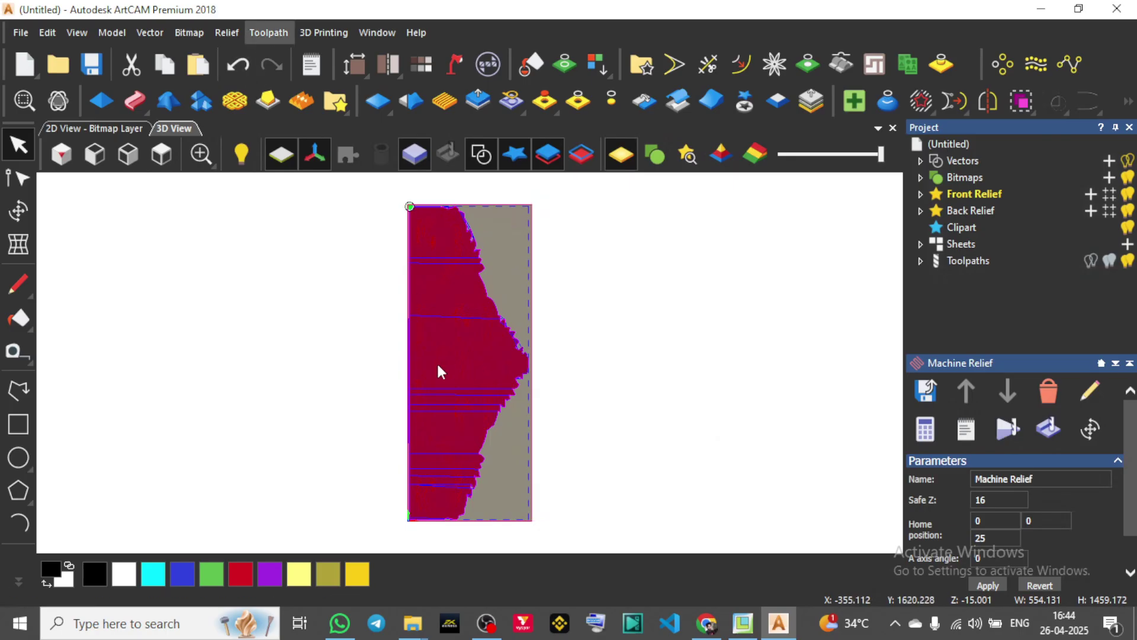
scroll(438, 367, up, 5)
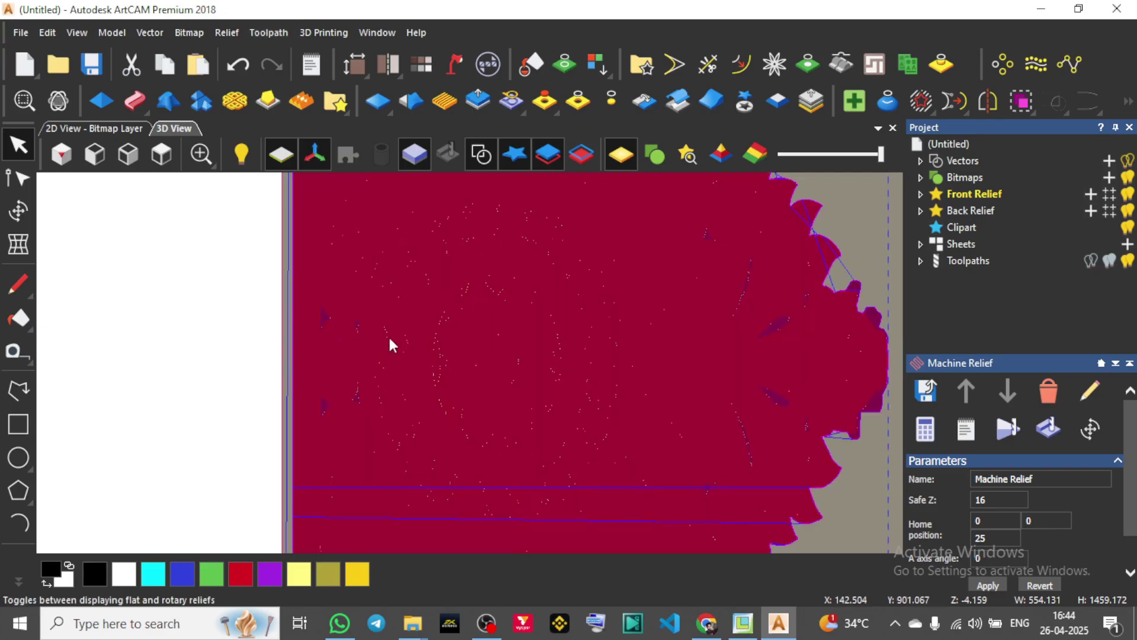
click(270, 33)
mouse_move(386, 422)
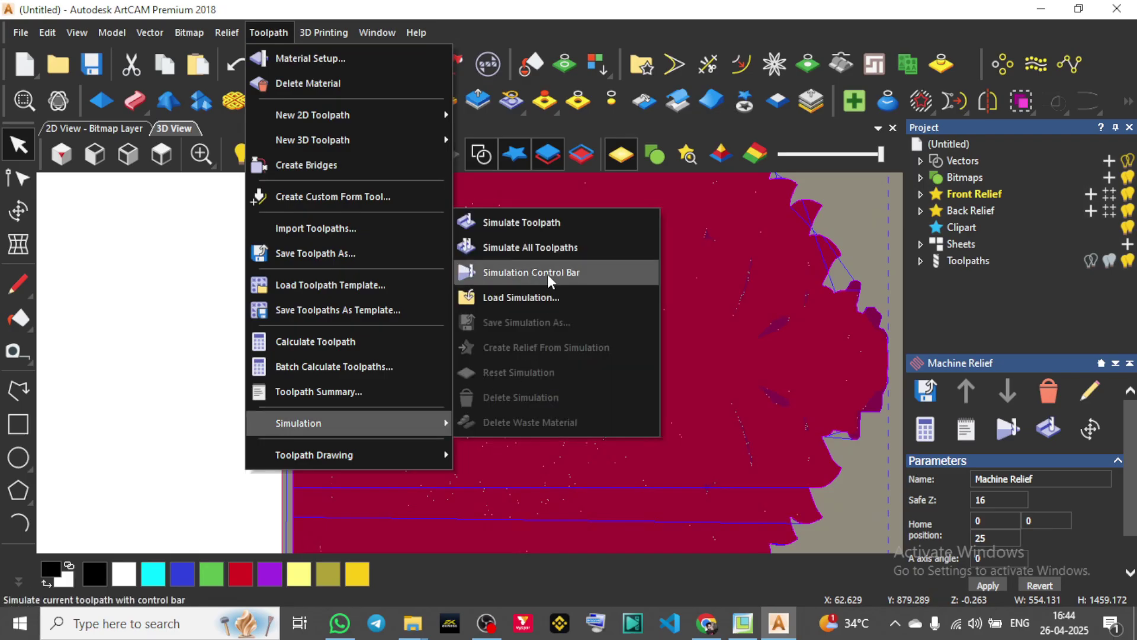
click(546, 246)
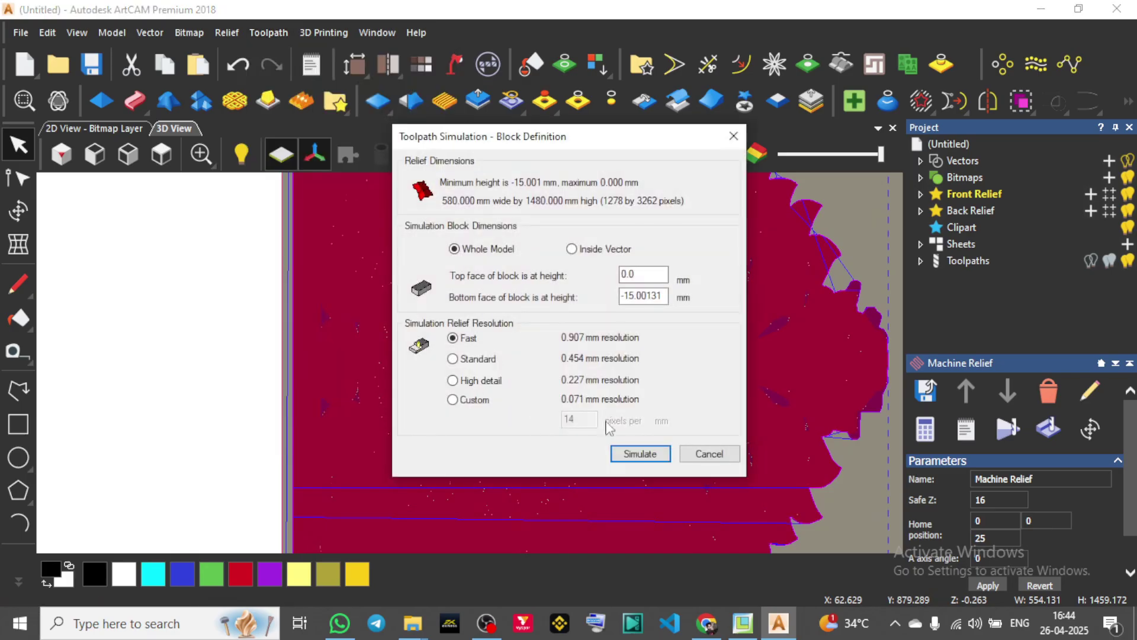
click(637, 454)
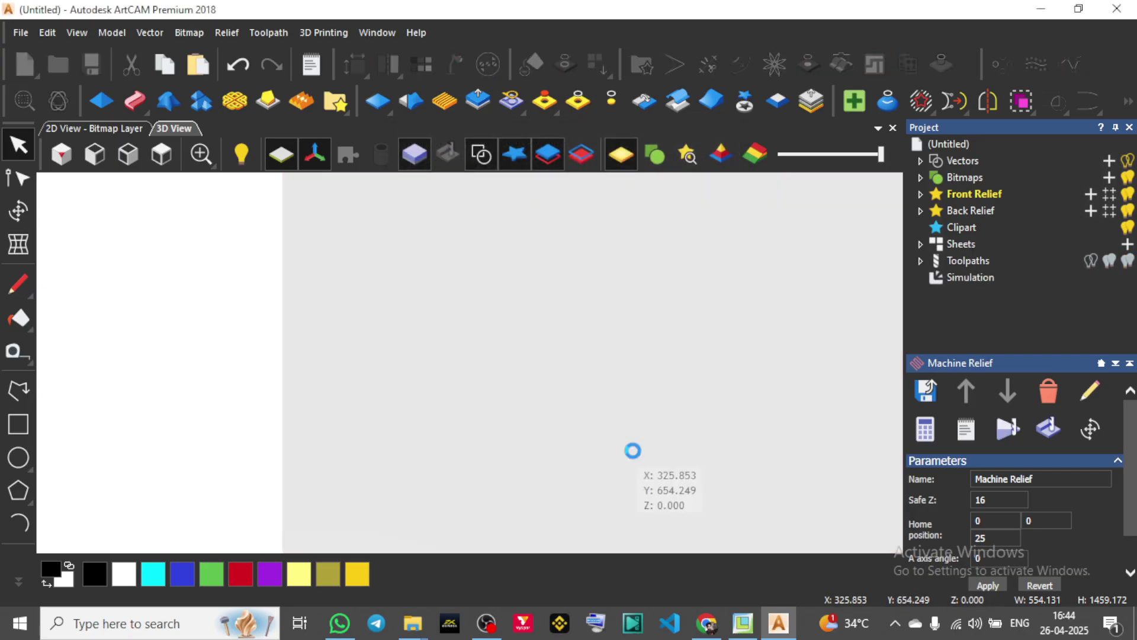
scroll(549, 414, down, 3)
scroll(427, 242, up, 6)
drag(556, 413, 510, 244)
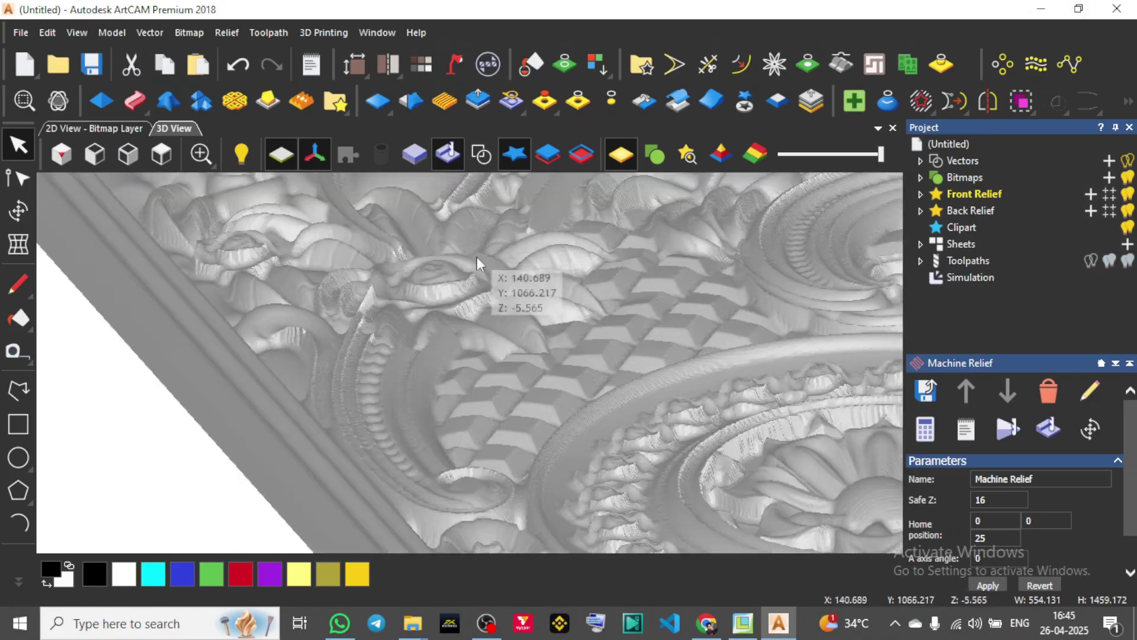
scroll(377, 302, down, 3)
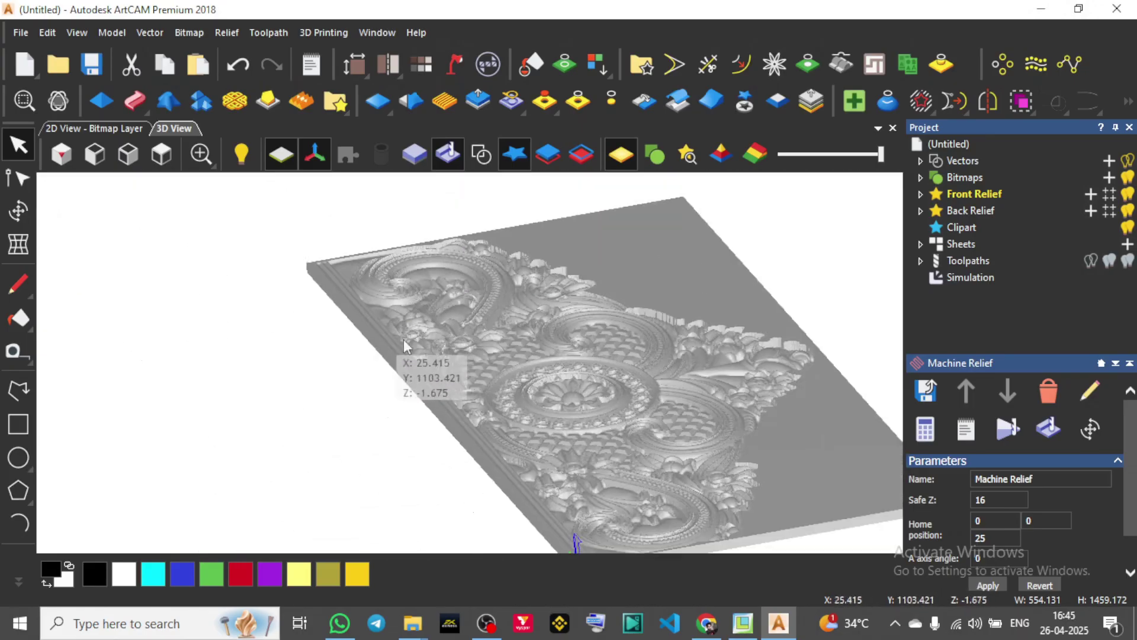
Inspect the simulated relief carving up close, check the Case 2 slide, and return to ArtCAM.
scroll(581, 485, up, 5)
scroll(582, 482, down, 4)
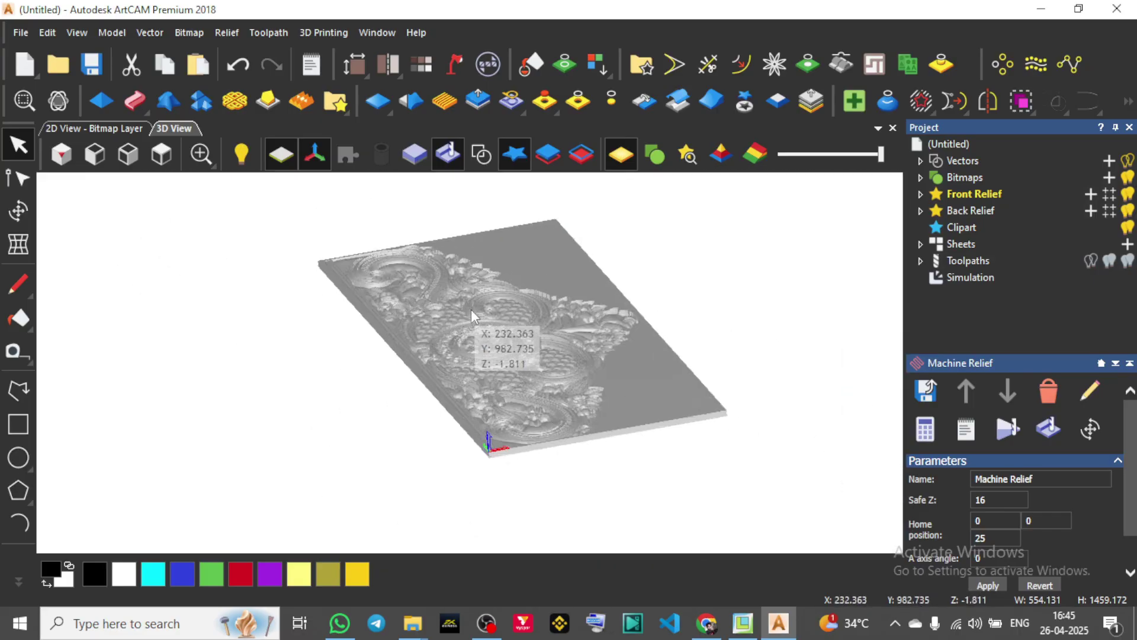
scroll(543, 295, up, 6)
drag(524, 376, 539, 315)
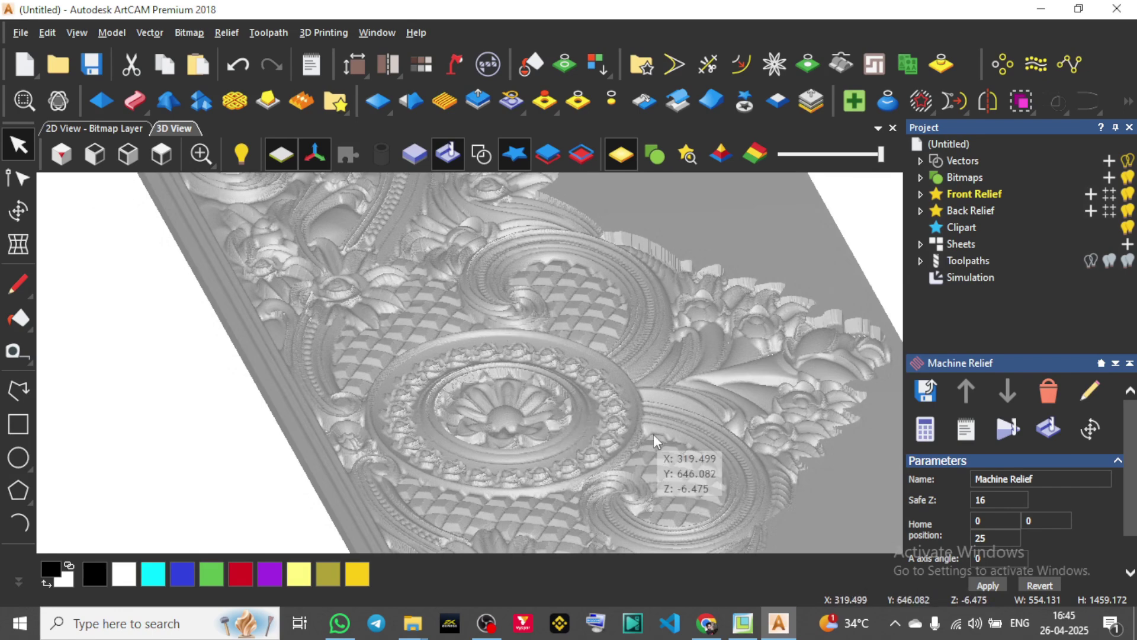
key(alt+Tab)
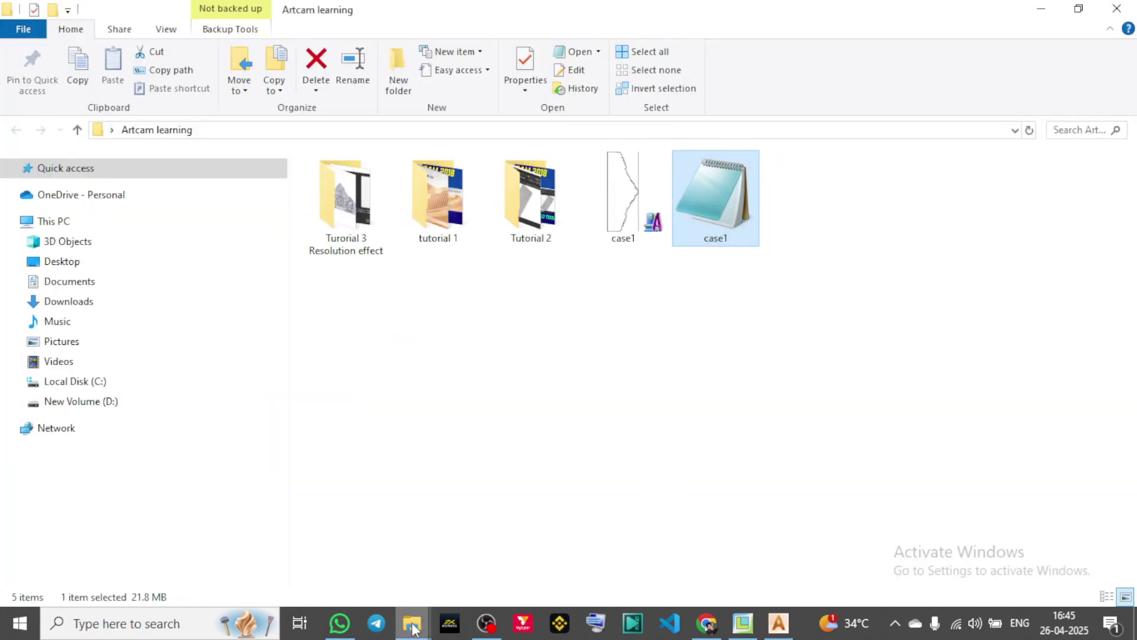
click(711, 624)
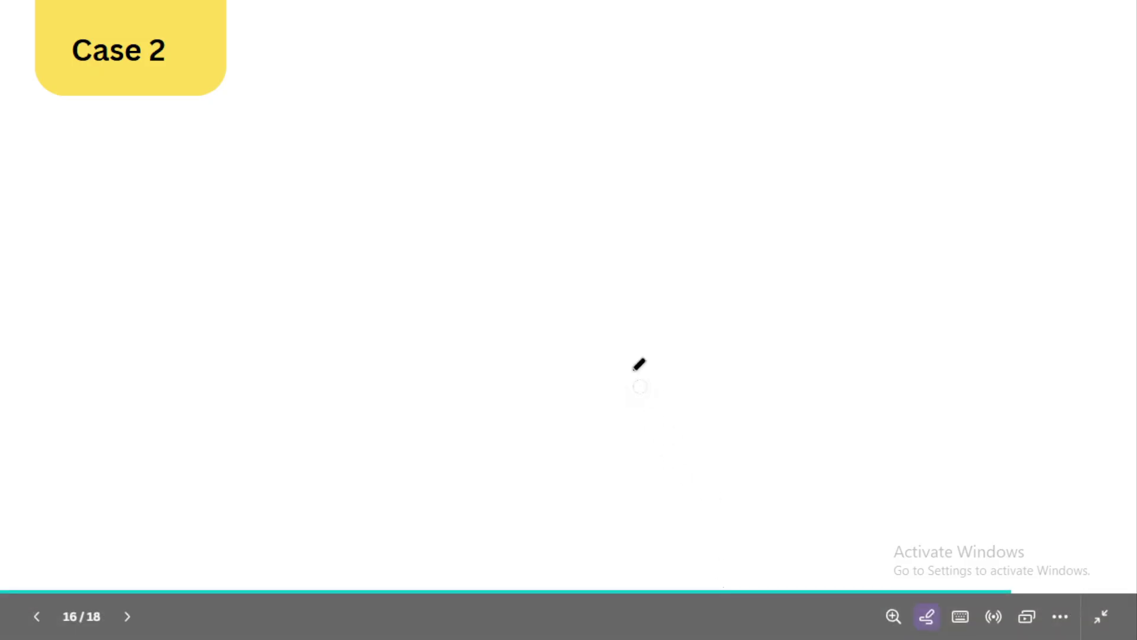
key(alt+Tab)
click(767, 626)
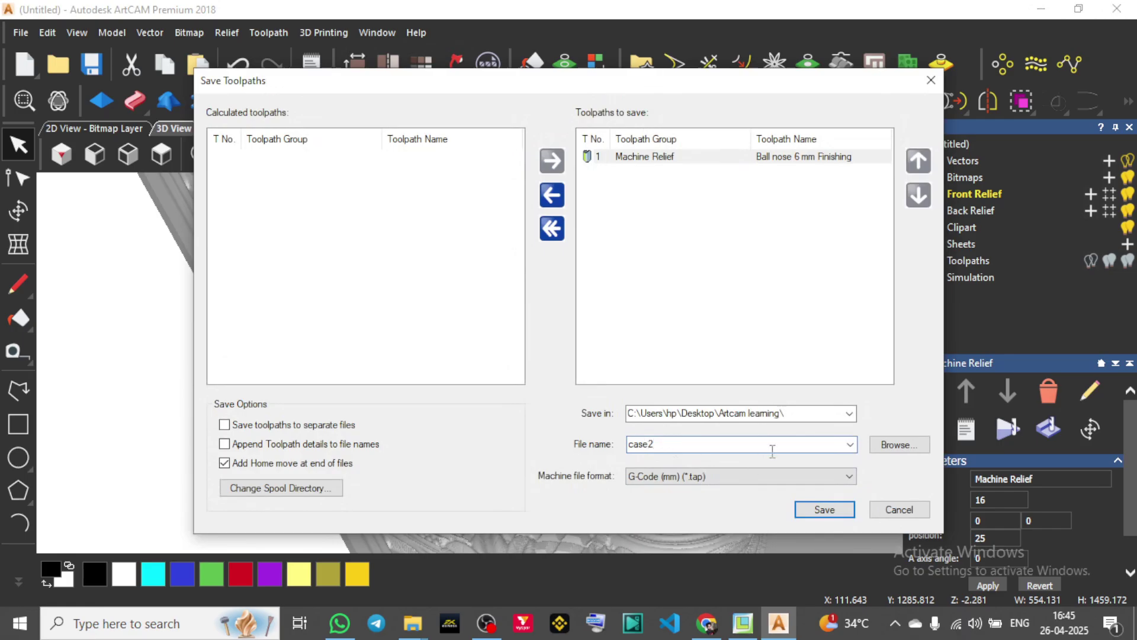
Save the Ball nose 6 mm Finishing toolpath as case2 in G-Code (mm) format in the Artcam learning folder.
click(824, 509)
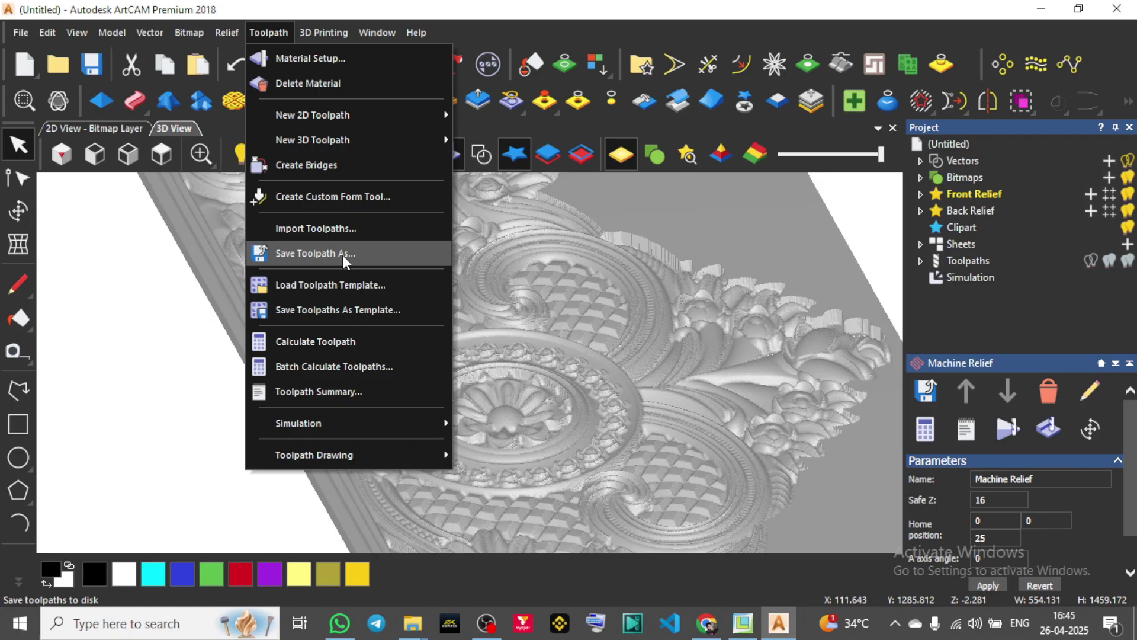
click(318, 255)
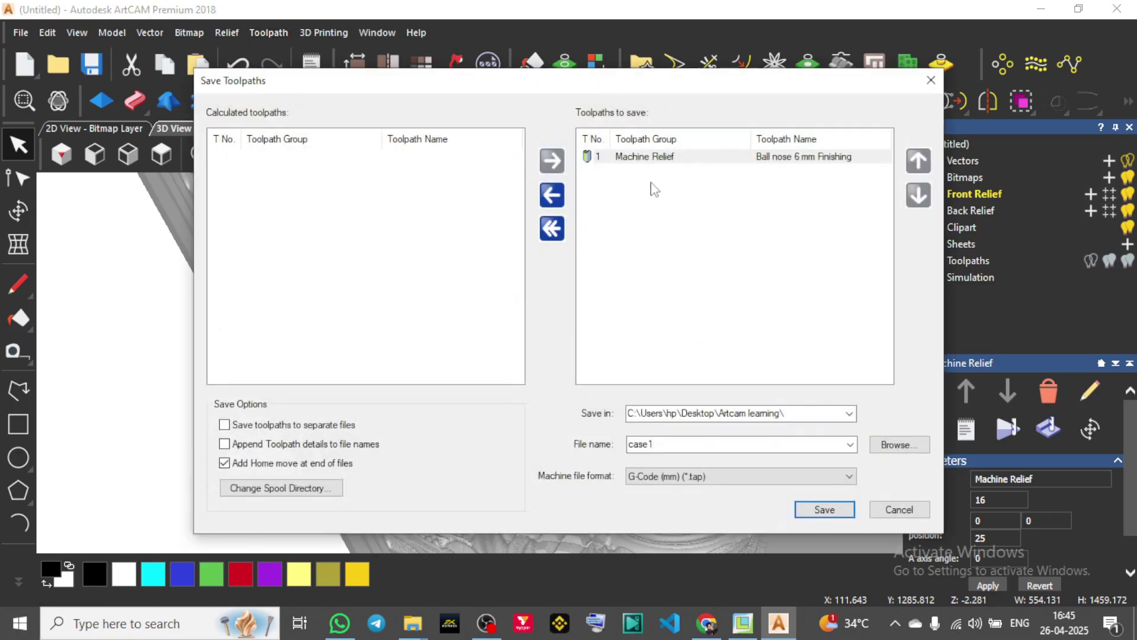
double_click(675, 447)
click(675, 449)
text(2)
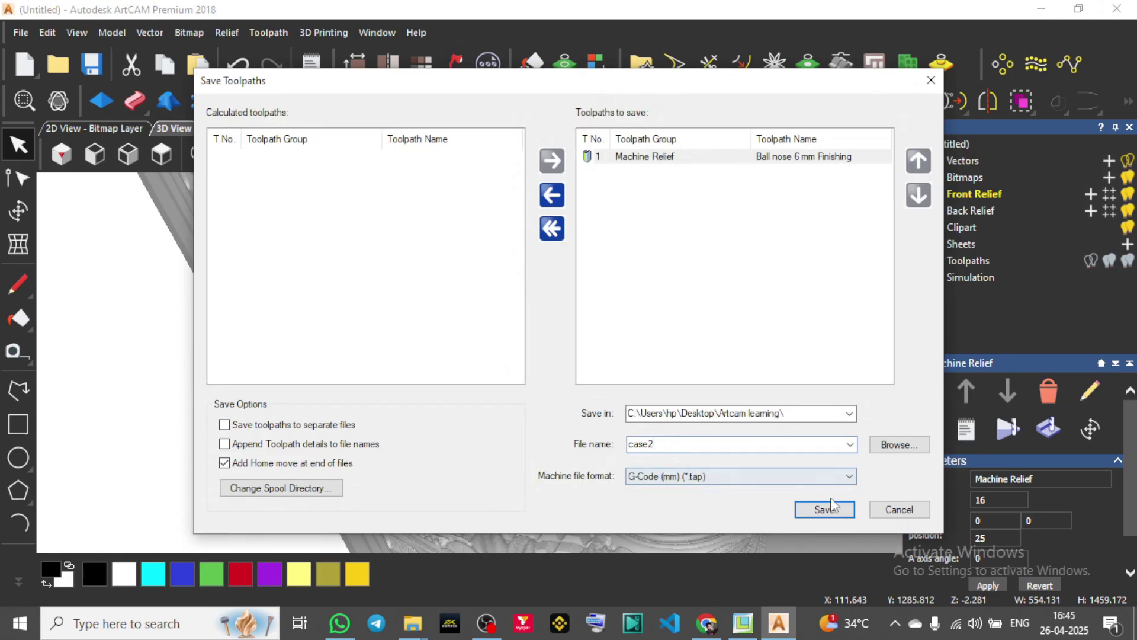
click(825, 511)
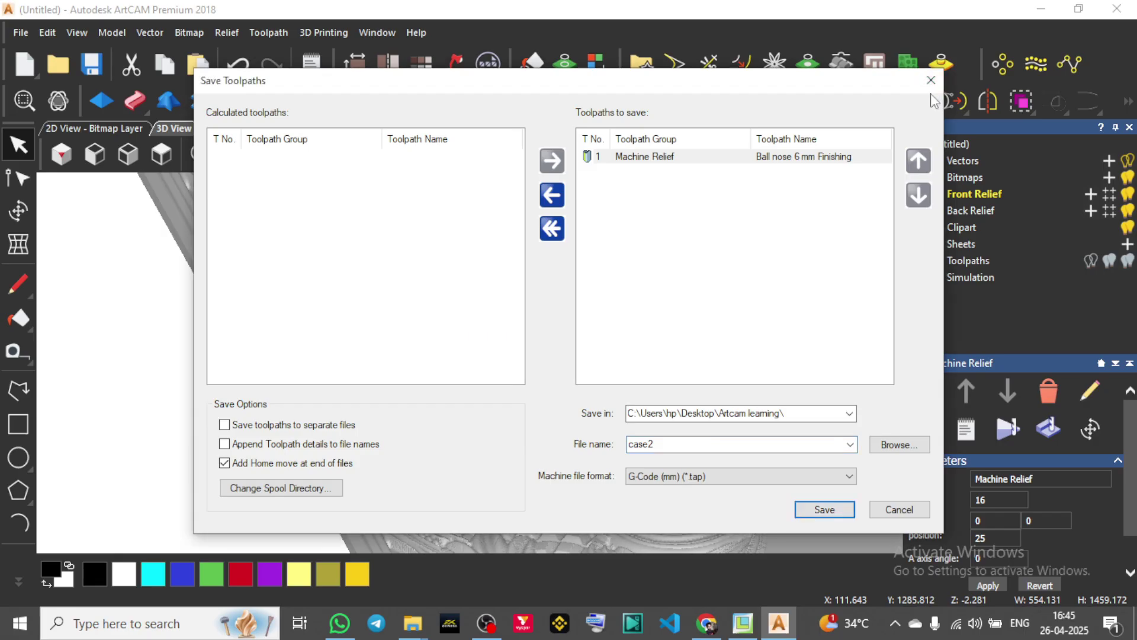
click(931, 80)
Save the model as case2 in the Artcam learning folder and close it.
click(20, 34)
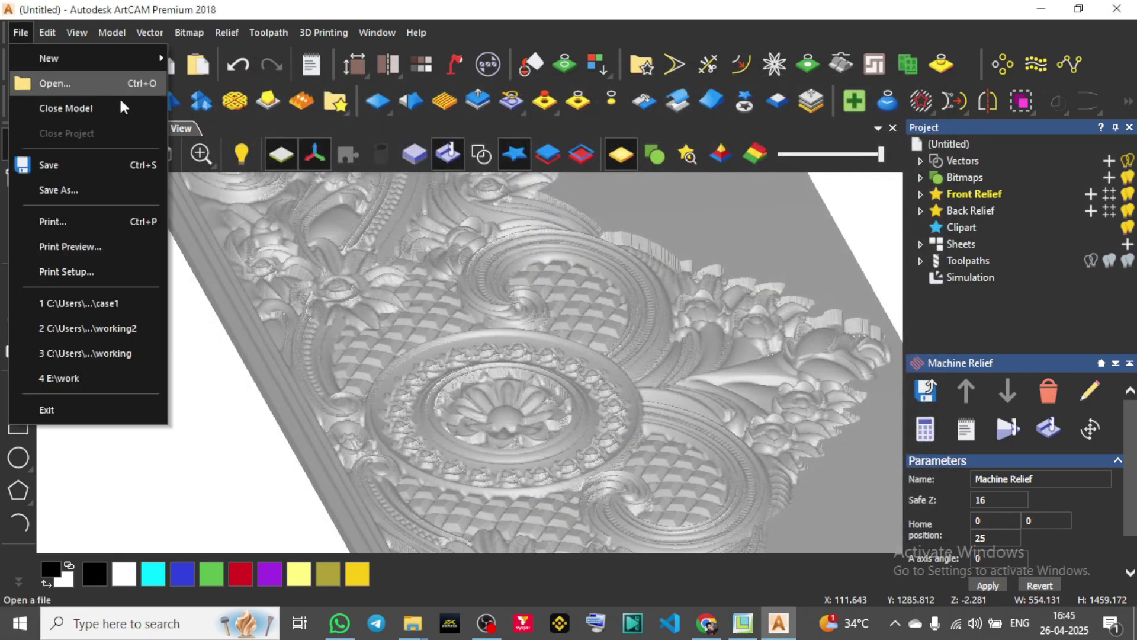
click(71, 190)
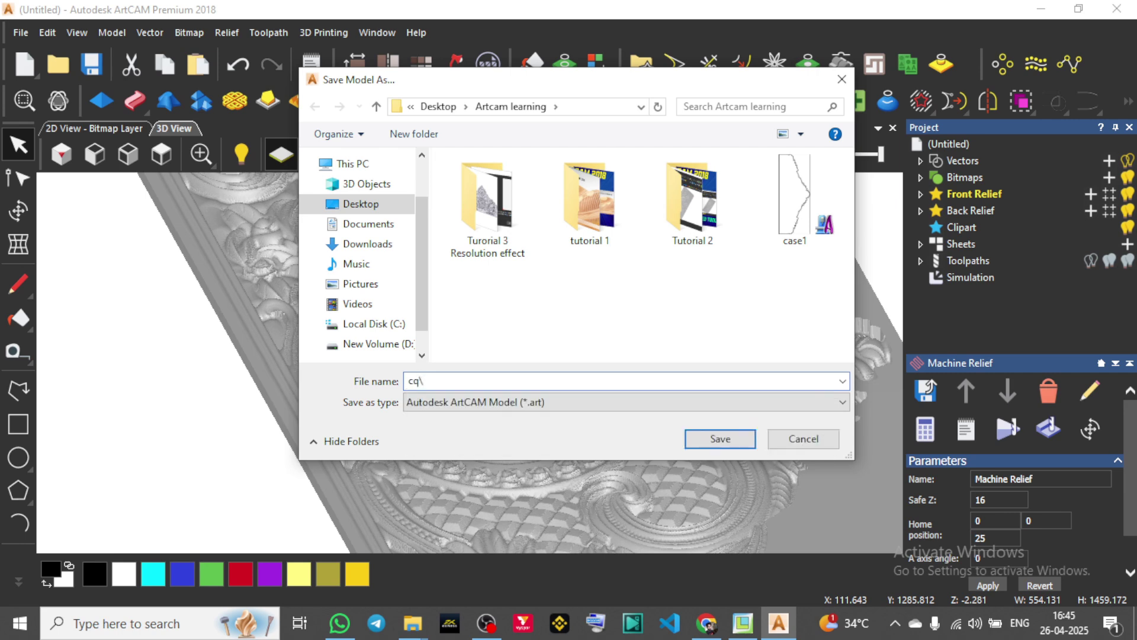
text(cq)
key(BackSpace)
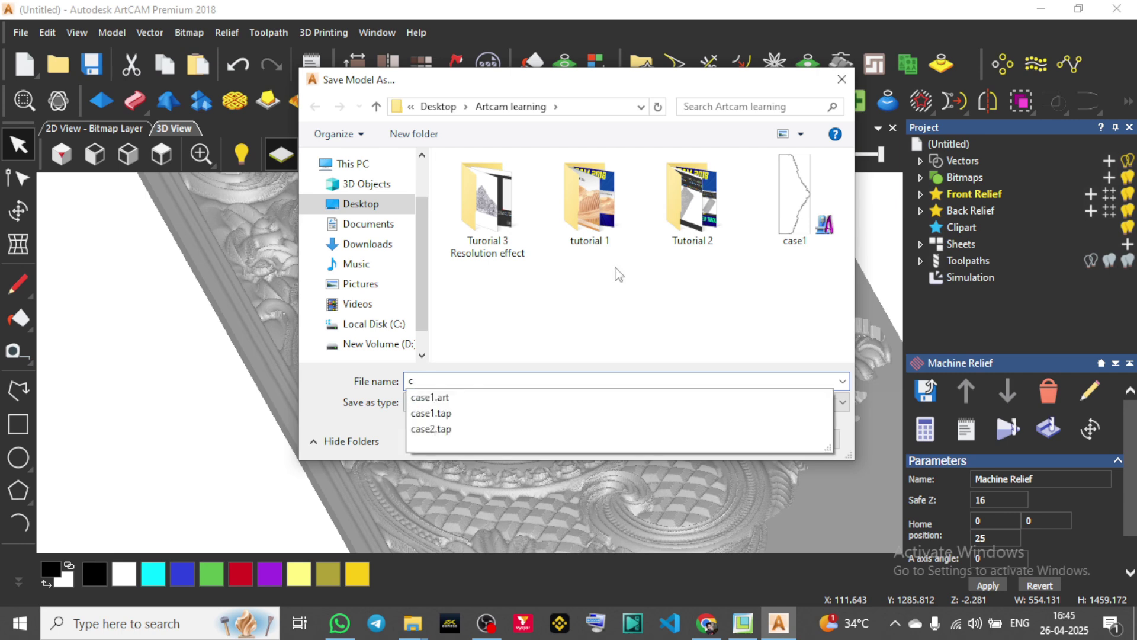
text(ase2)
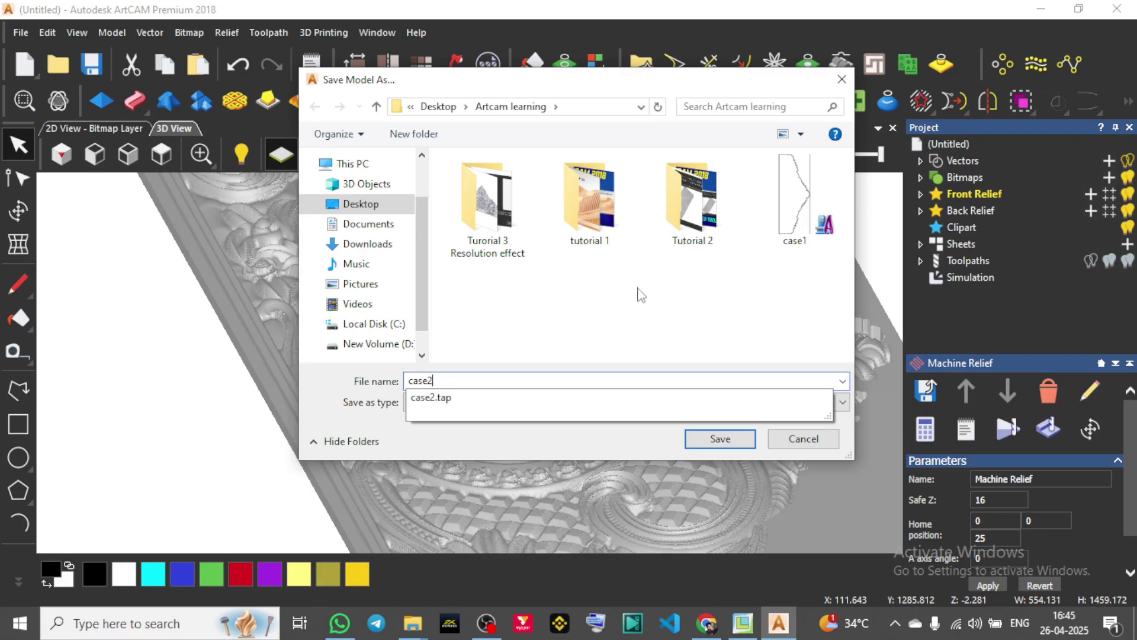
click(715, 438)
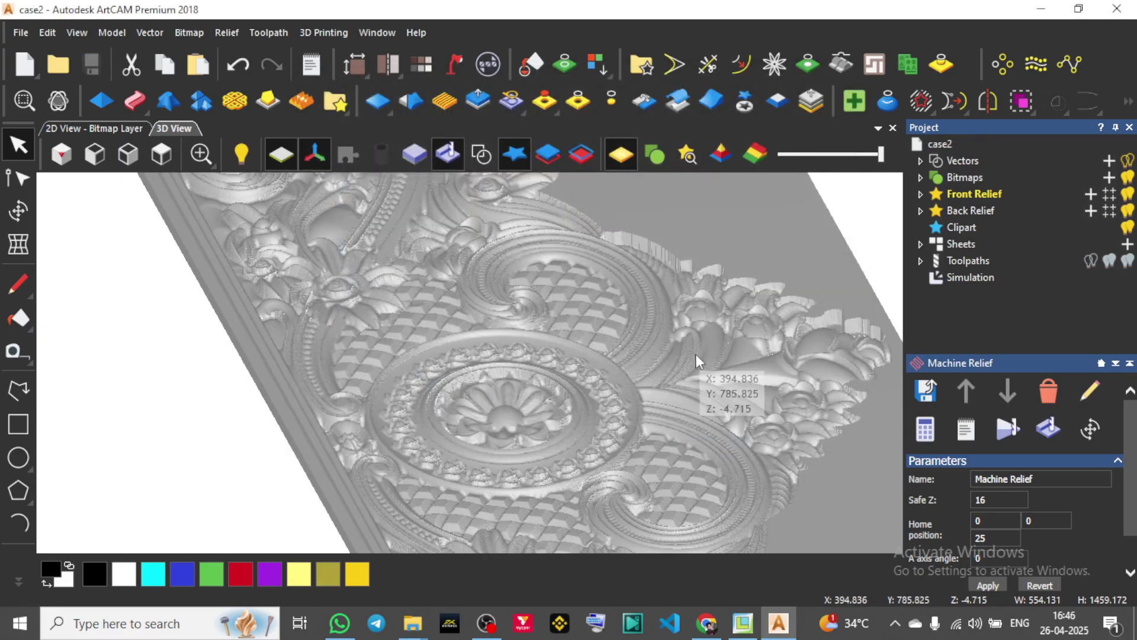
click(21, 33)
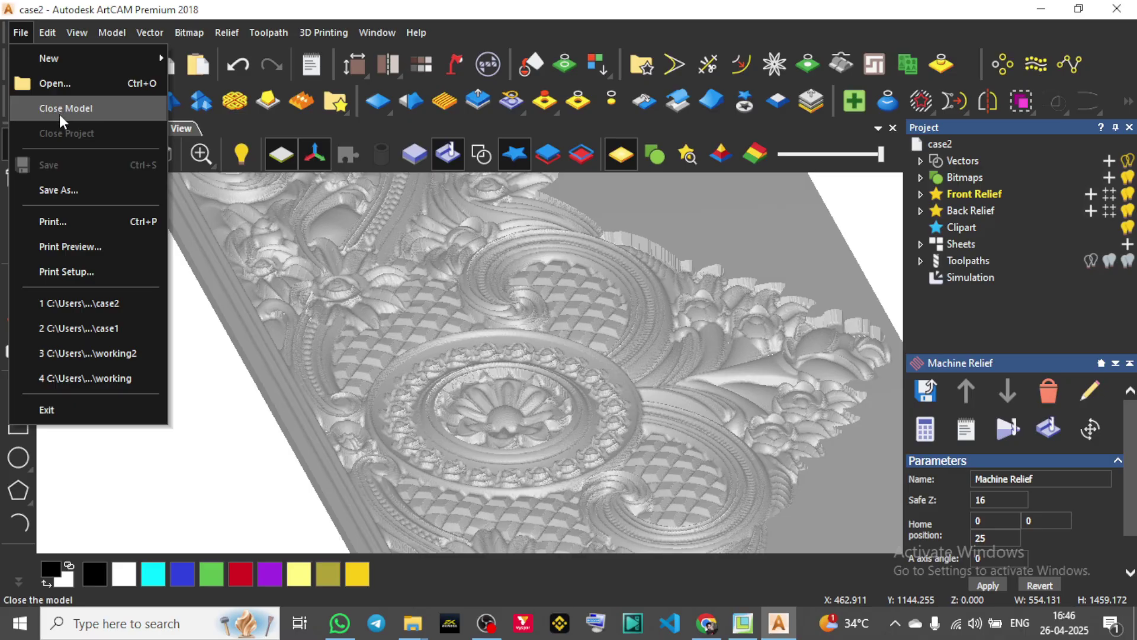
click(62, 115)
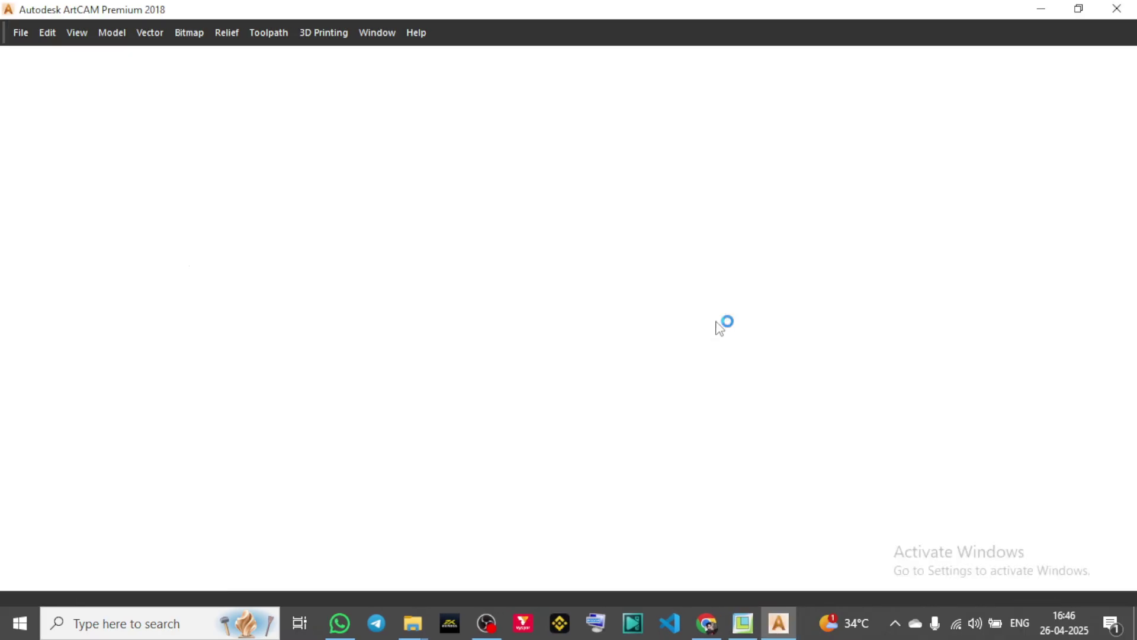
Create a new 580 × 1480 mm model at the maximum resolution of 2504 x 6390 points.
click(333, 102)
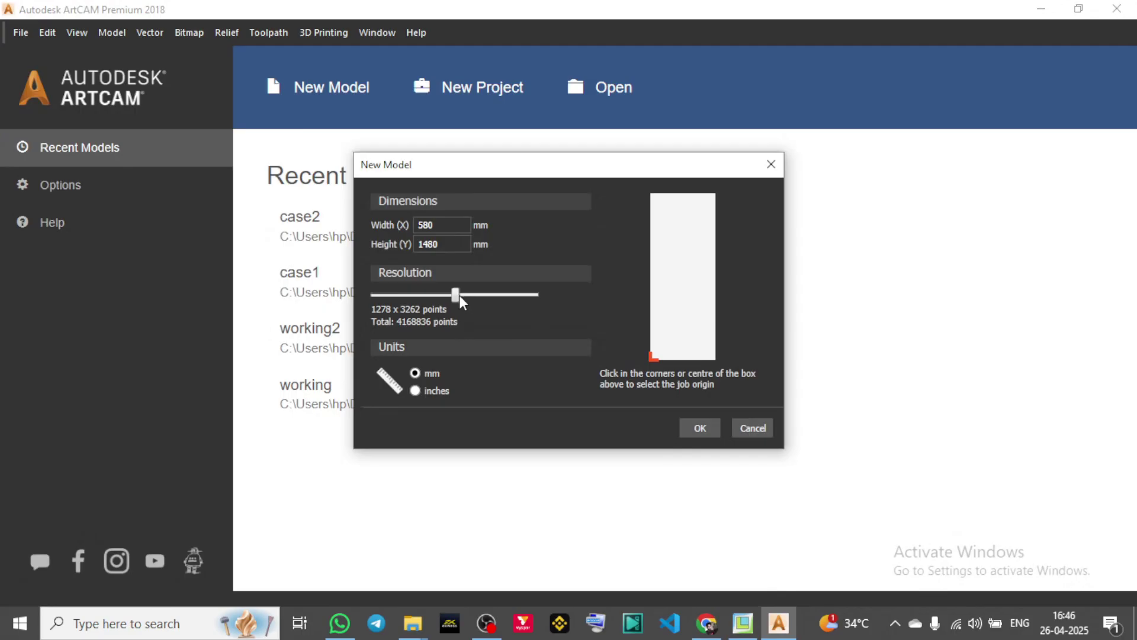
drag(456, 295, 581, 287)
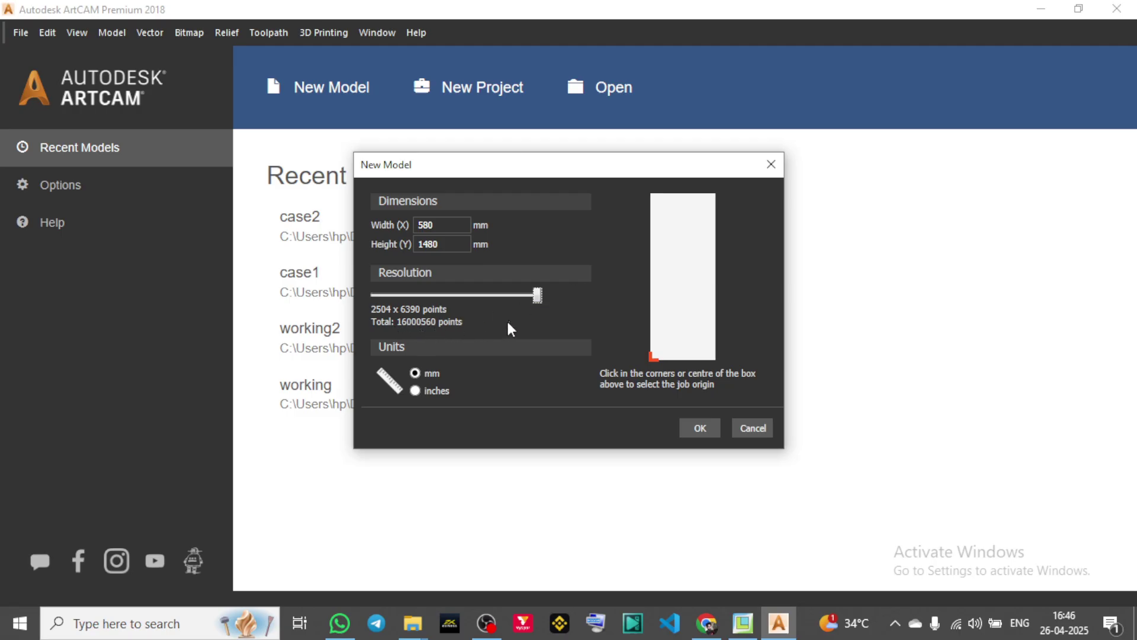
click(700, 428)
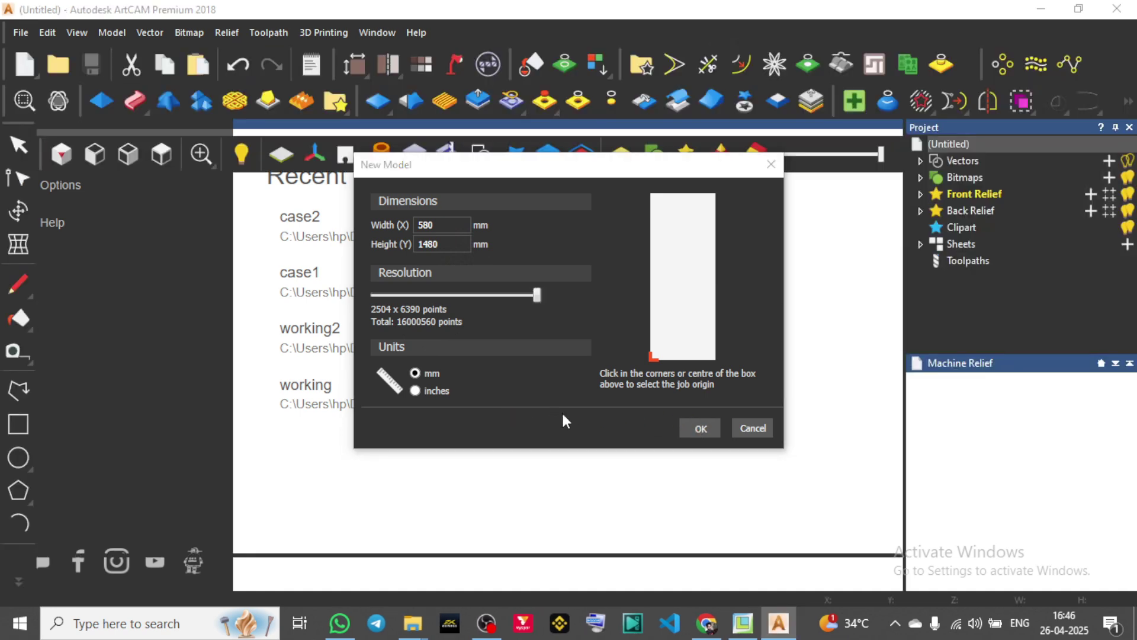
Import the ornamental relief as clipart in the 2D view and rotate it 90 degrees clockwise.
click(112, 128)
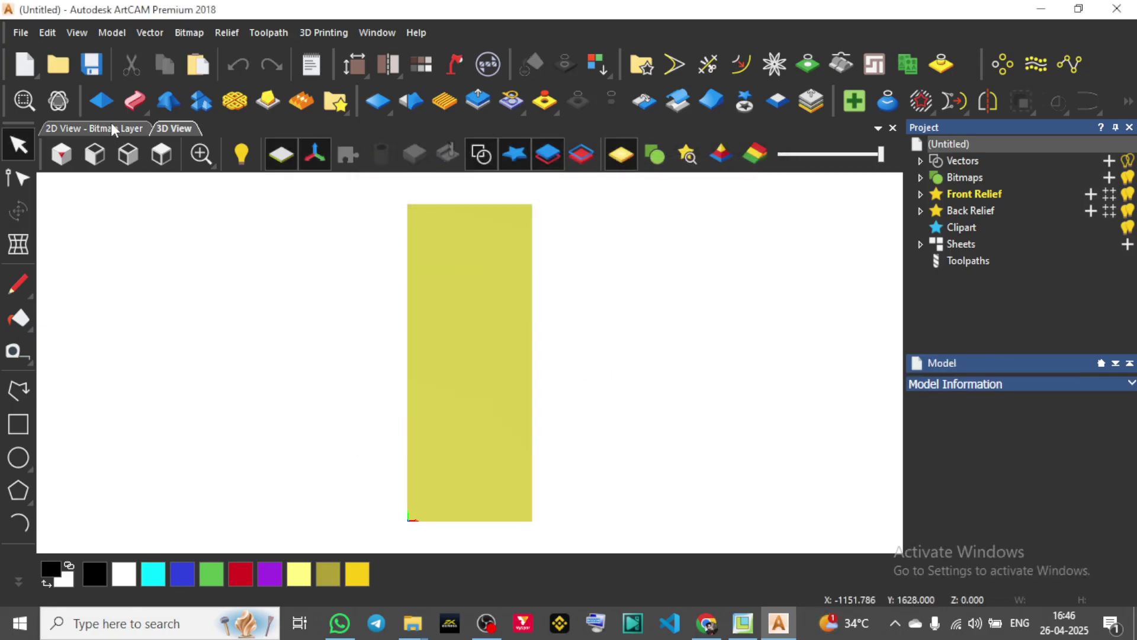
click(270, 33)
mouse_move(225, 36)
mouse_move(265, 59)
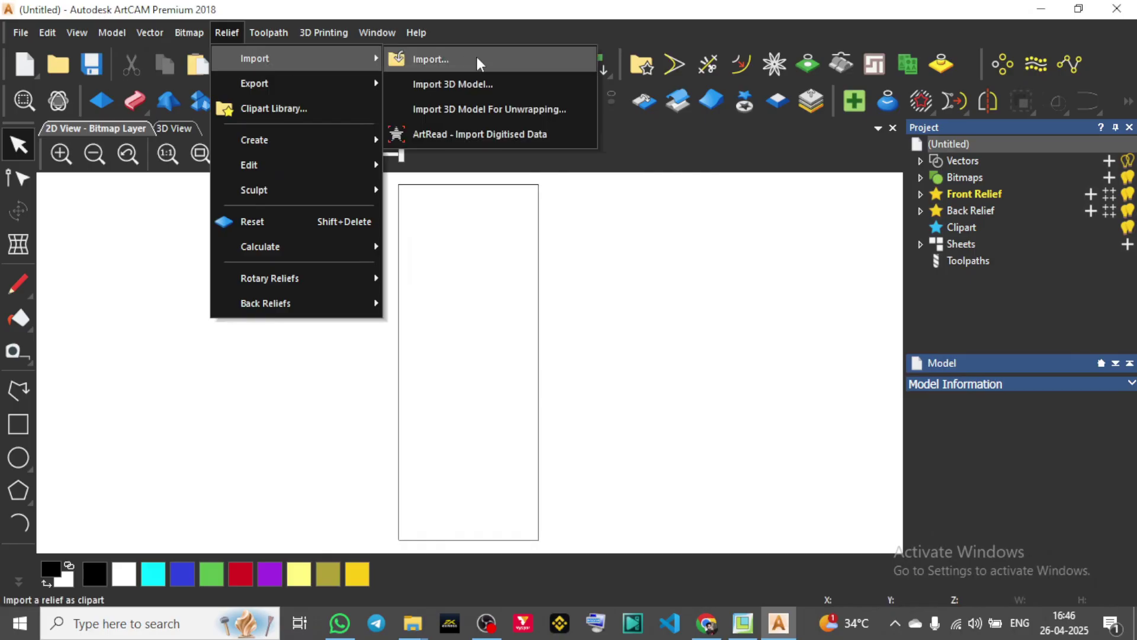
click(468, 56)
double_click(497, 222)
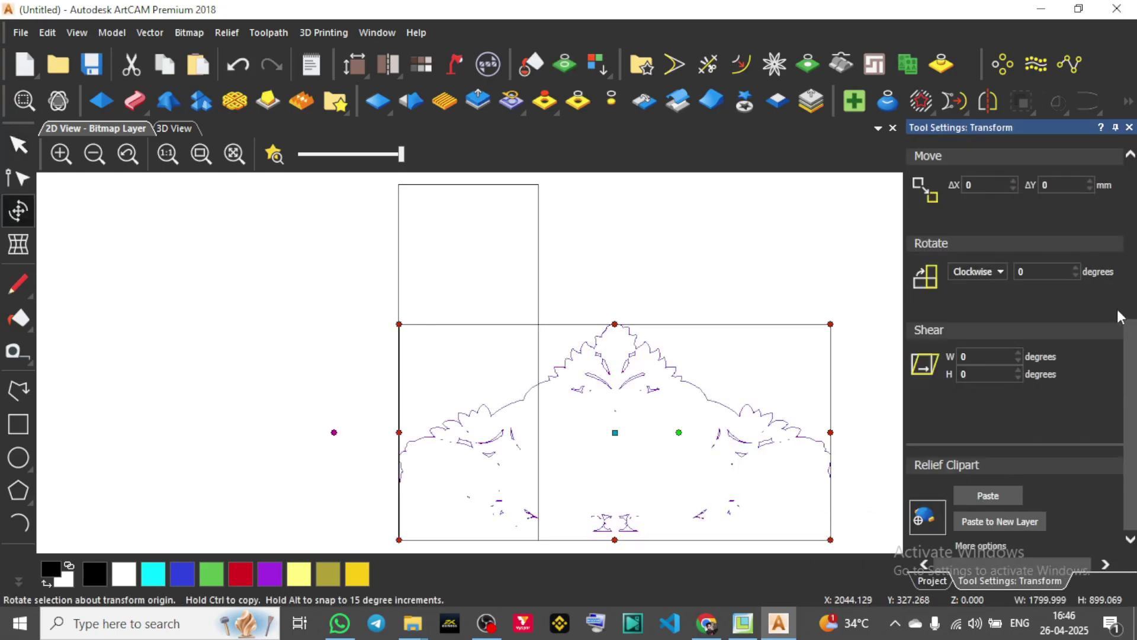
click(1041, 271)
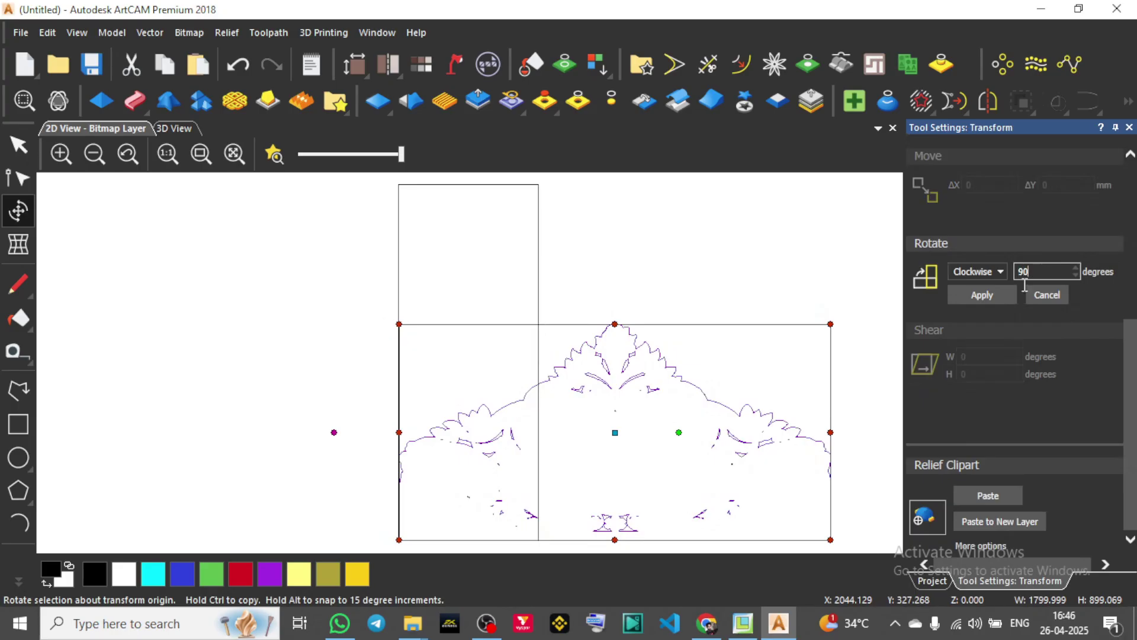
click(986, 297)
Move the rotated clipart so its upper-left corner sits just inside the model outline's upper-left corner.
drag(655, 447, 569, 299)
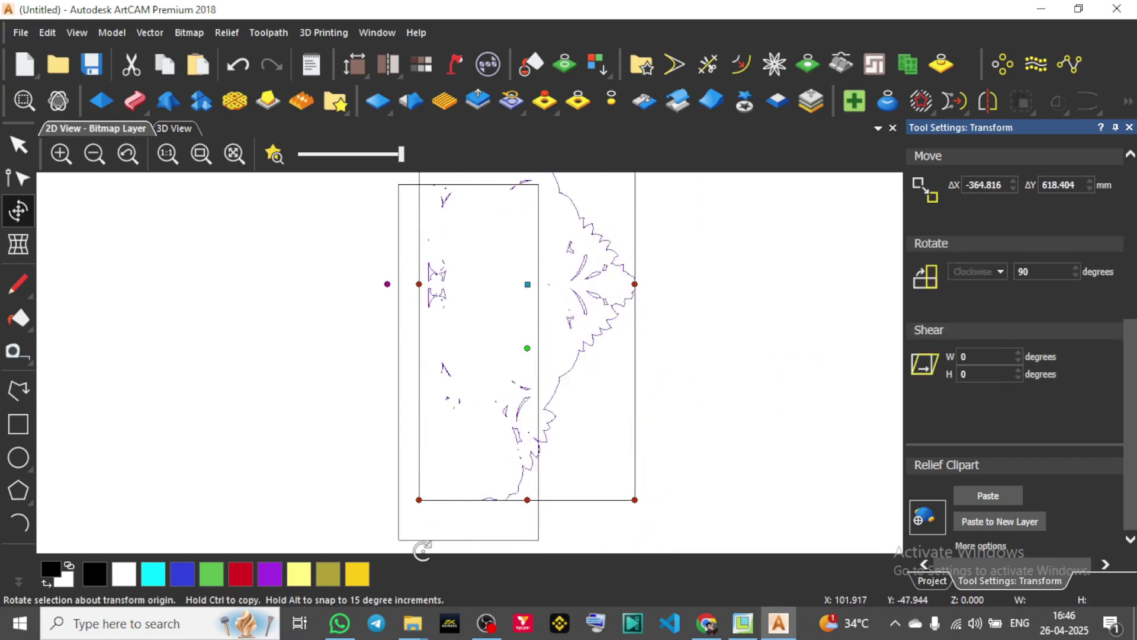
scroll(423, 552, up, 3)
drag(510, 221, 476, 298)
scroll(526, 449, down, 4)
scroll(485, 259, up, 4)
scroll(505, 267, down, 1)
drag(506, 268, 501, 338)
scroll(509, 320, down, 2)
scroll(415, 459, up, 2)
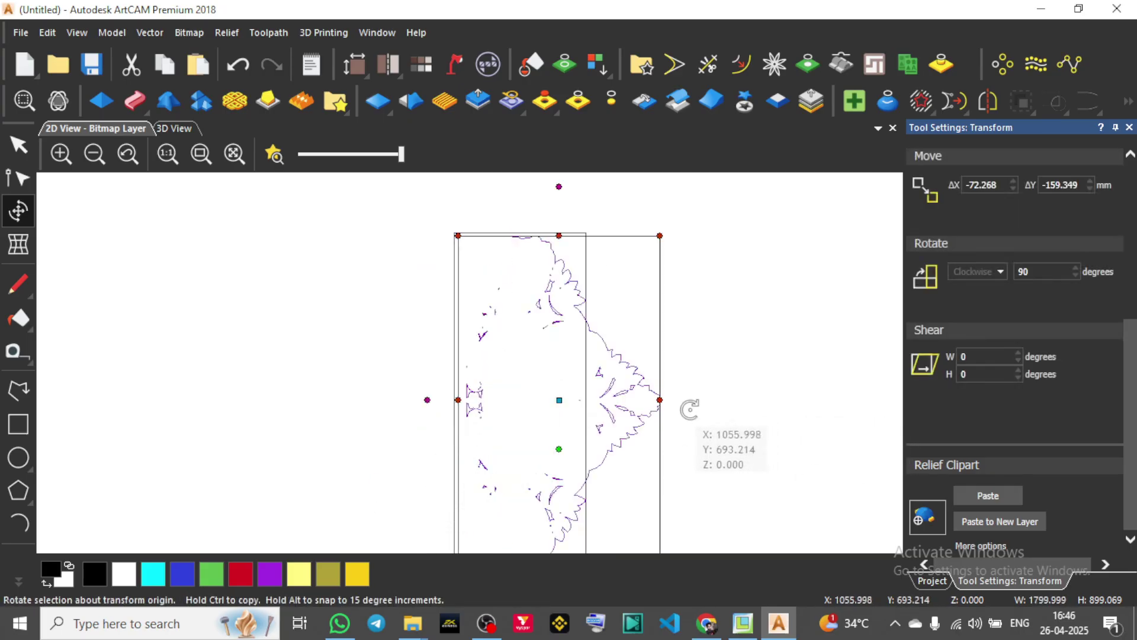
Scale the relief clipart to about 551 × 1459 mm so it fits inside the model outline.
drag(659, 400, 585, 409)
scroll(586, 408, down, 3)
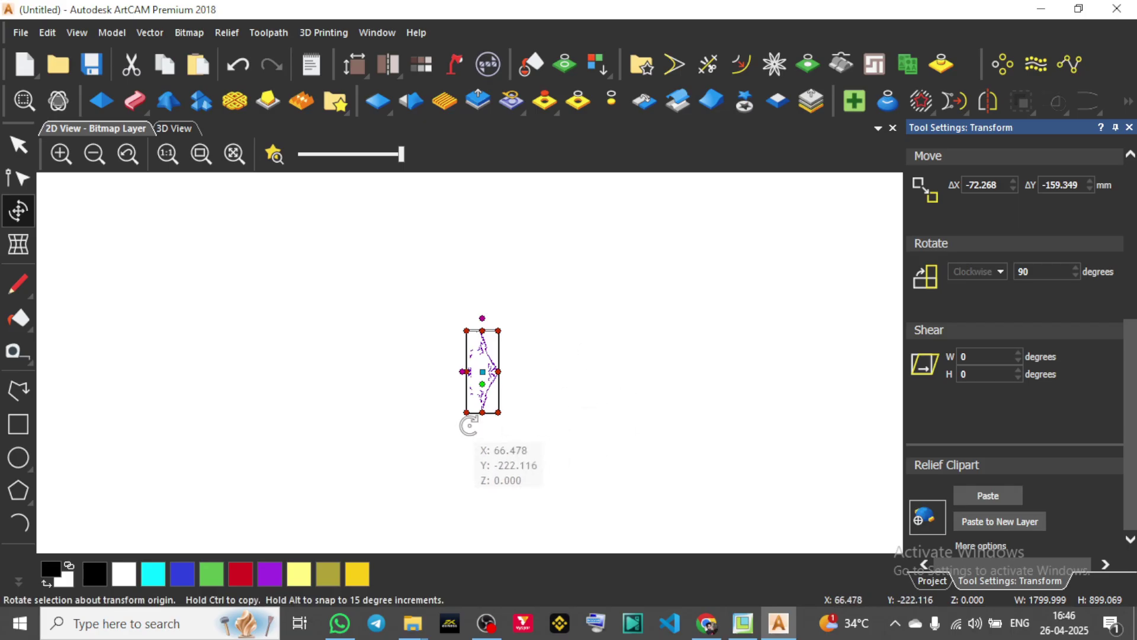
scroll(500, 399, up, 3)
scroll(579, 389, down, 2)
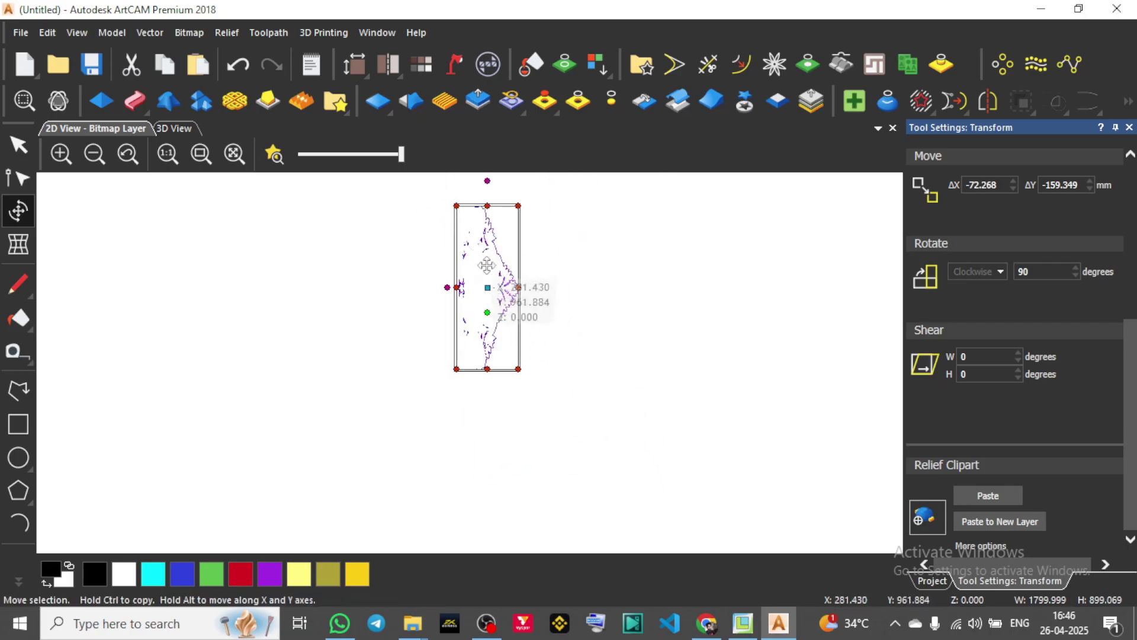
scroll(486, 262, up, 2)
Set the clipart's Z range to 15.001 mm and paste it onto the front relief.
drag(1132, 363, 1092, 224)
click(1019, 178)
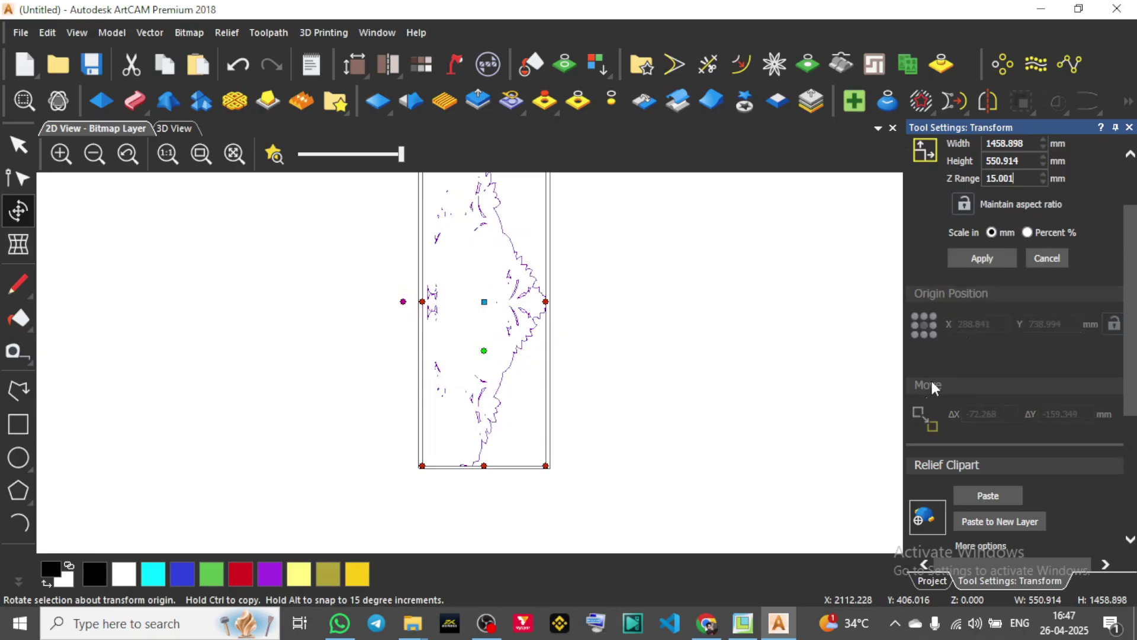
click(996, 265)
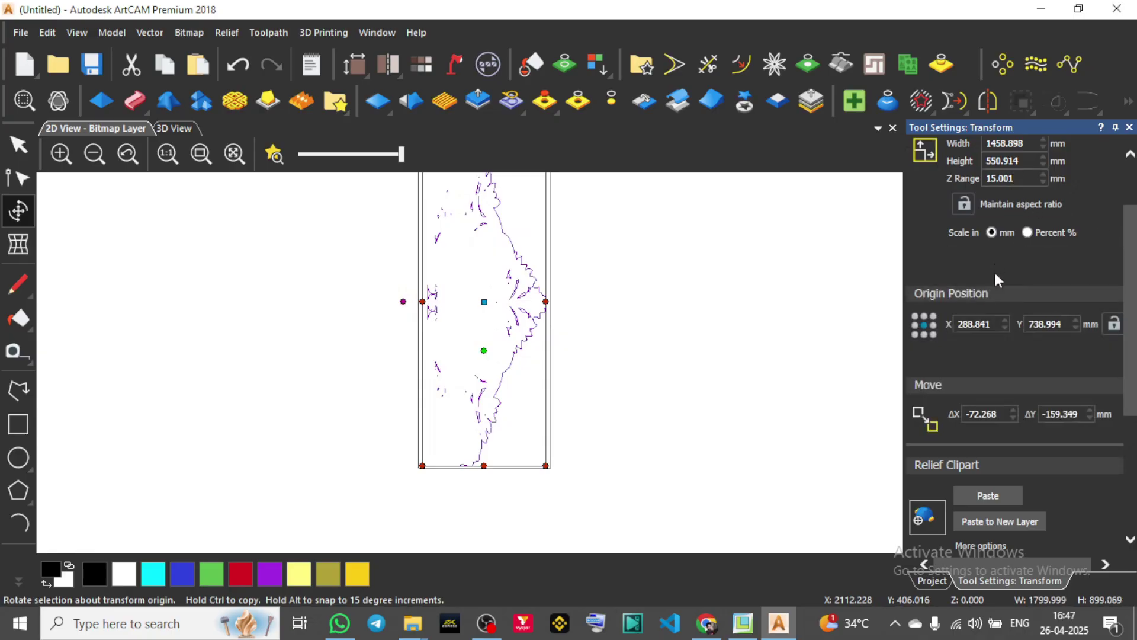
click(992, 497)
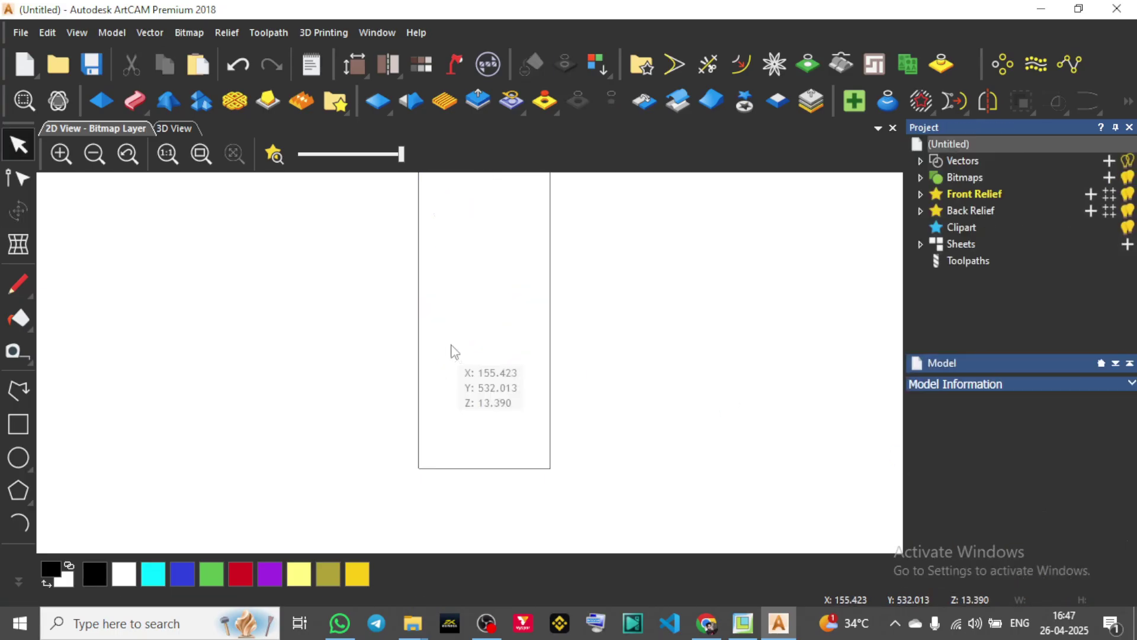
Show the relief preview in the 2D view and create a boundary vector from the composite relief.
click(275, 163)
scroll(424, 417, down, 2)
scroll(393, 332, up, 2)
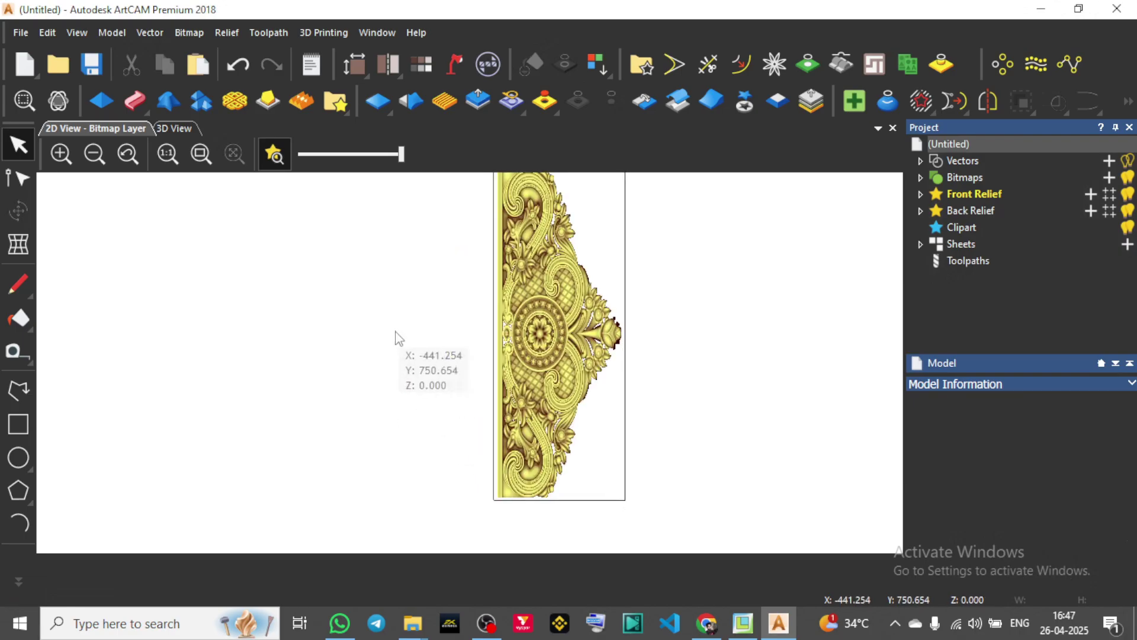
click(151, 37)
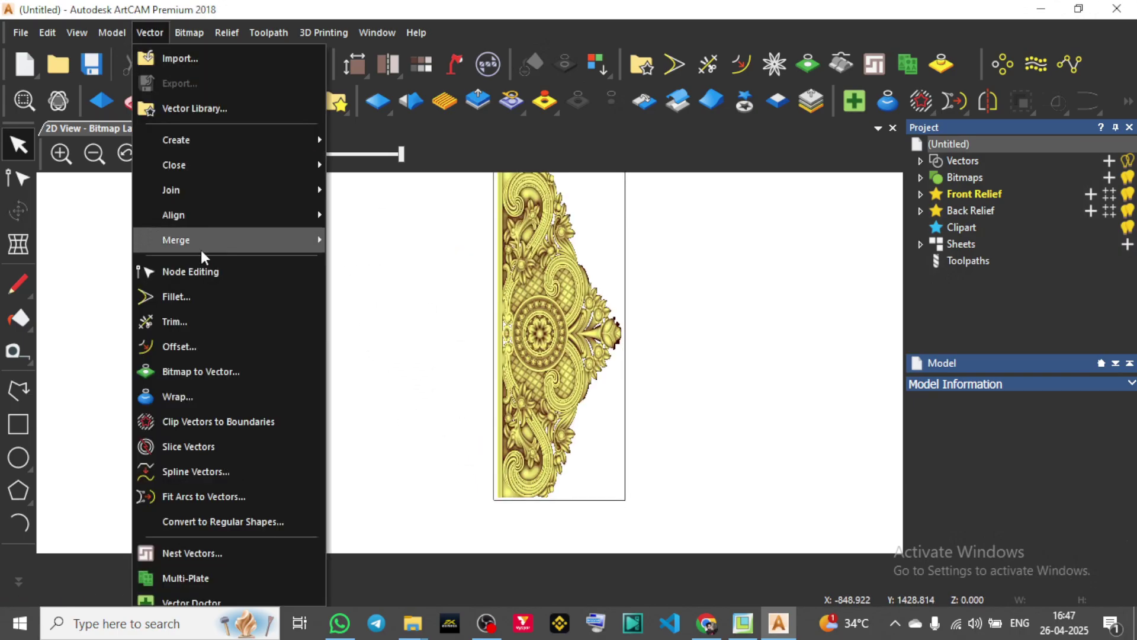
mouse_move(291, 139)
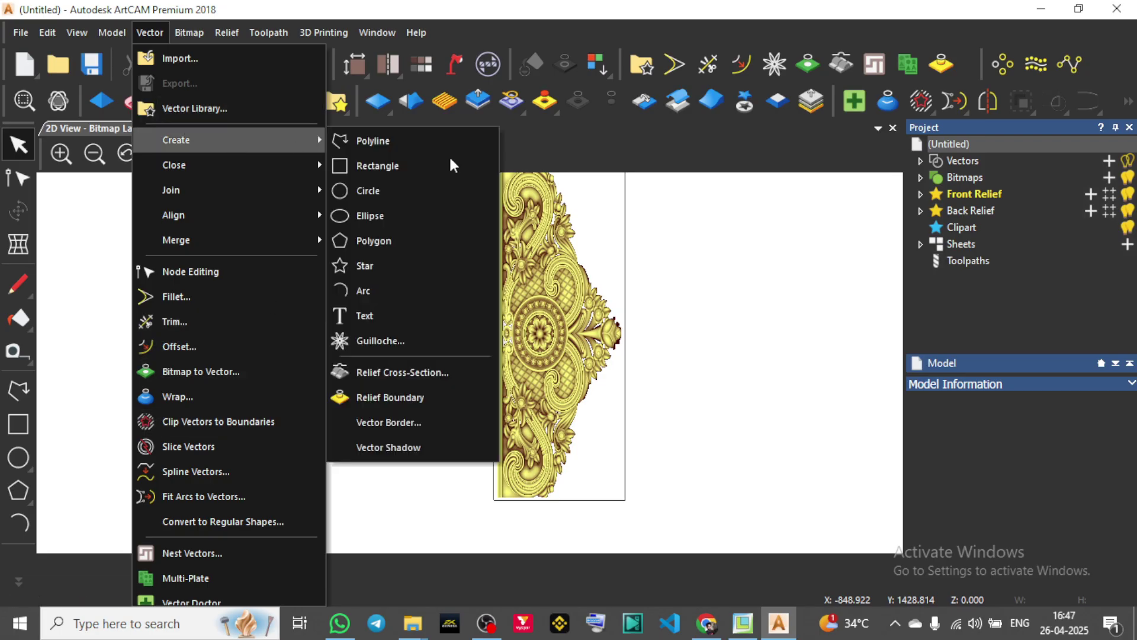
click(408, 398)
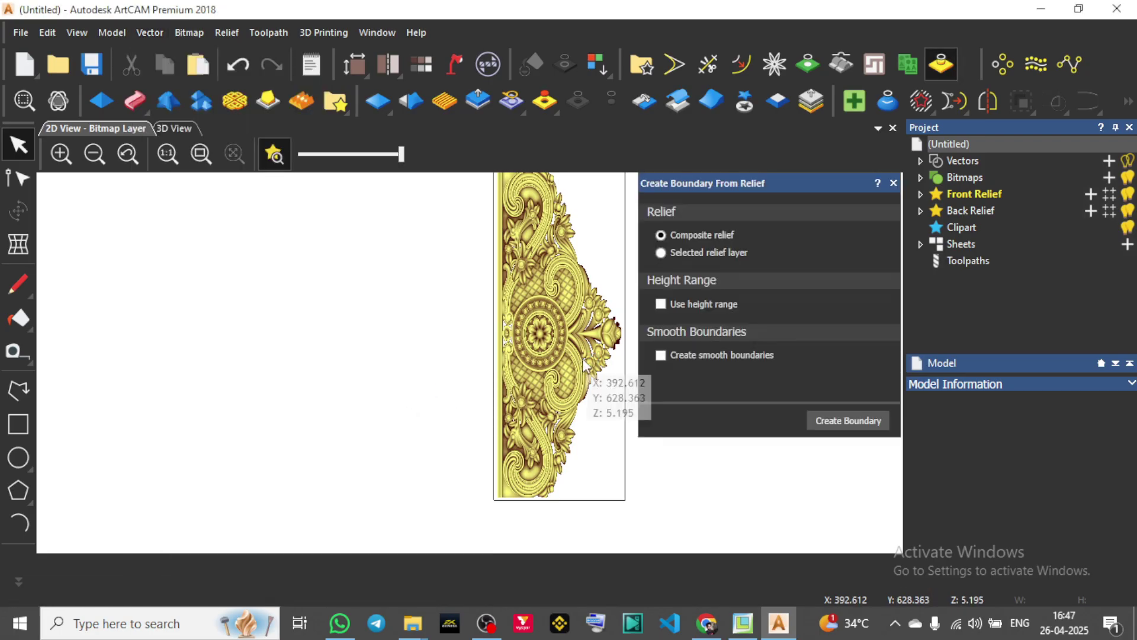
click(841, 424)
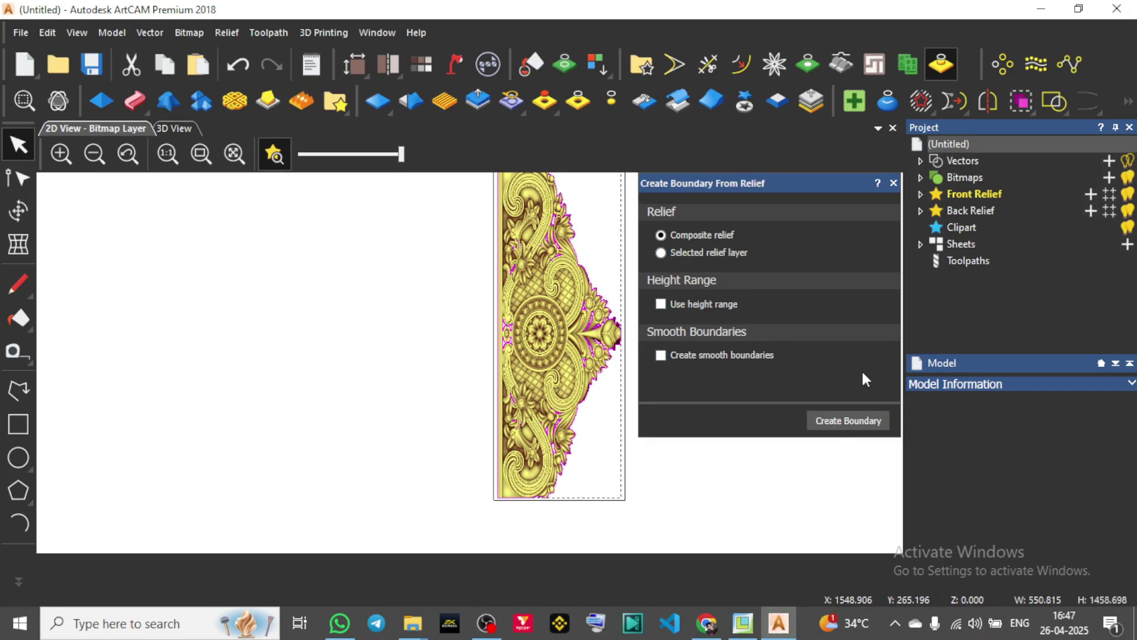
Hide the relief preview in the 2D view and delete the small vectors enclosed by the outer boundary.
click(893, 184)
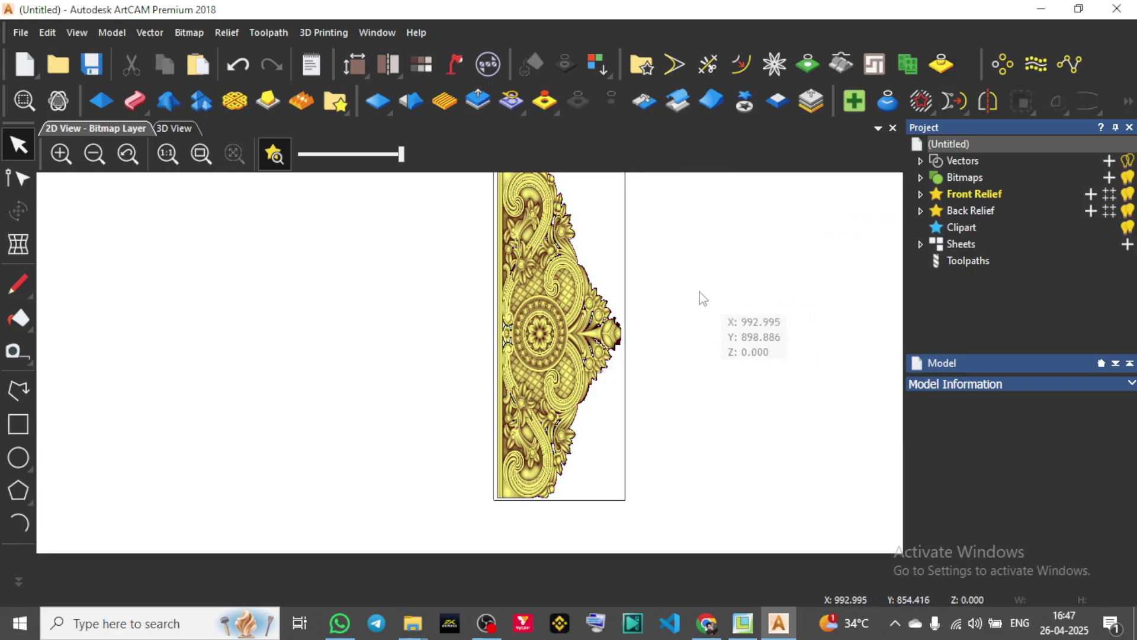
click(274, 156)
scroll(462, 332, down, 2)
drag(437, 275, 689, 417)
key(Delete)
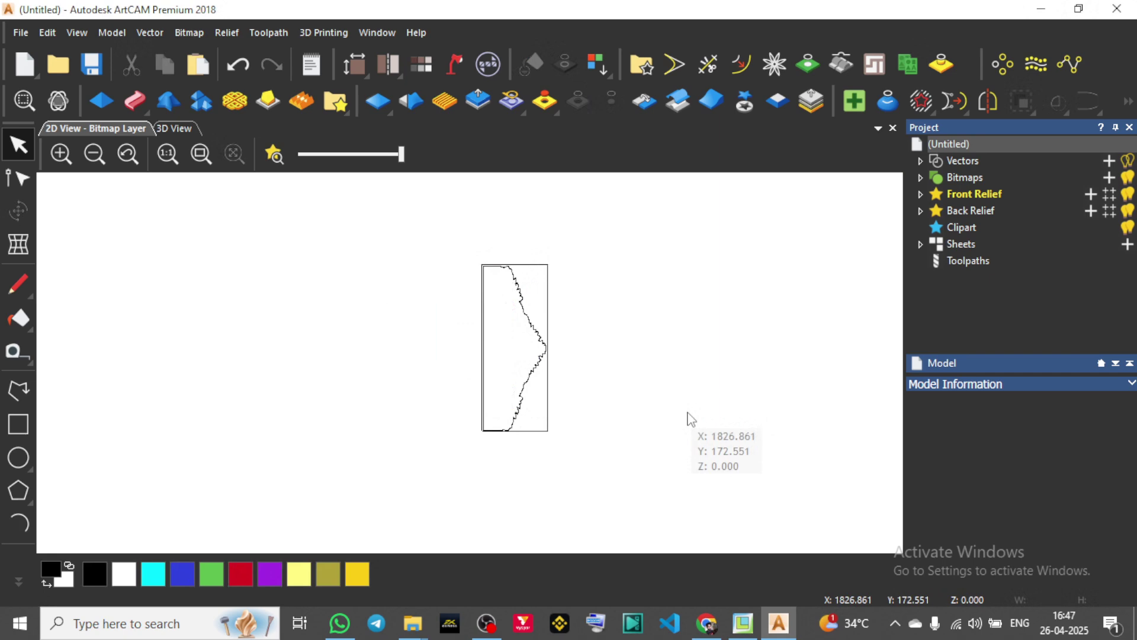
Set up a Machine Relief toolpath inside the selected outer boundary vector, using the Ball nose 6 mm tool for finishing.
click(528, 322)
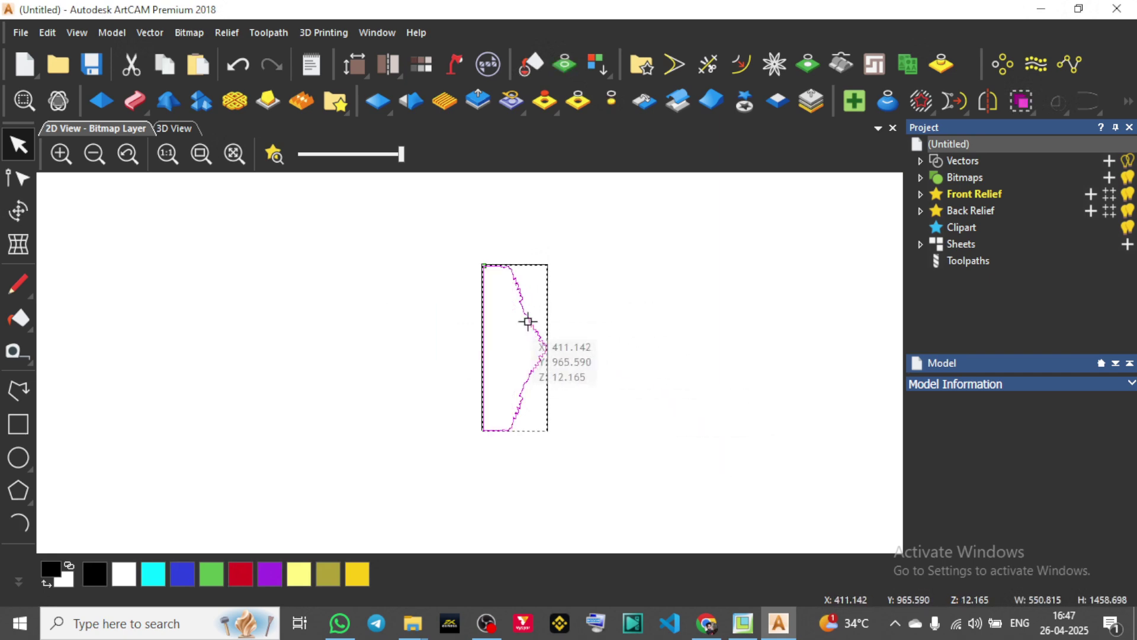
click(269, 30)
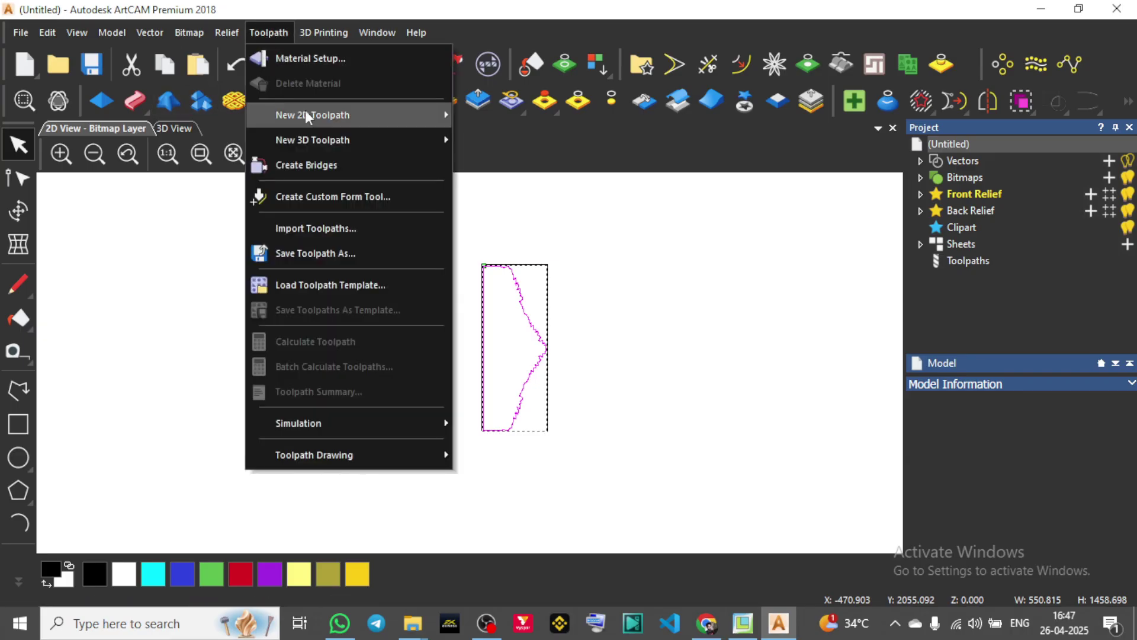
mouse_move(305, 141)
click(500, 137)
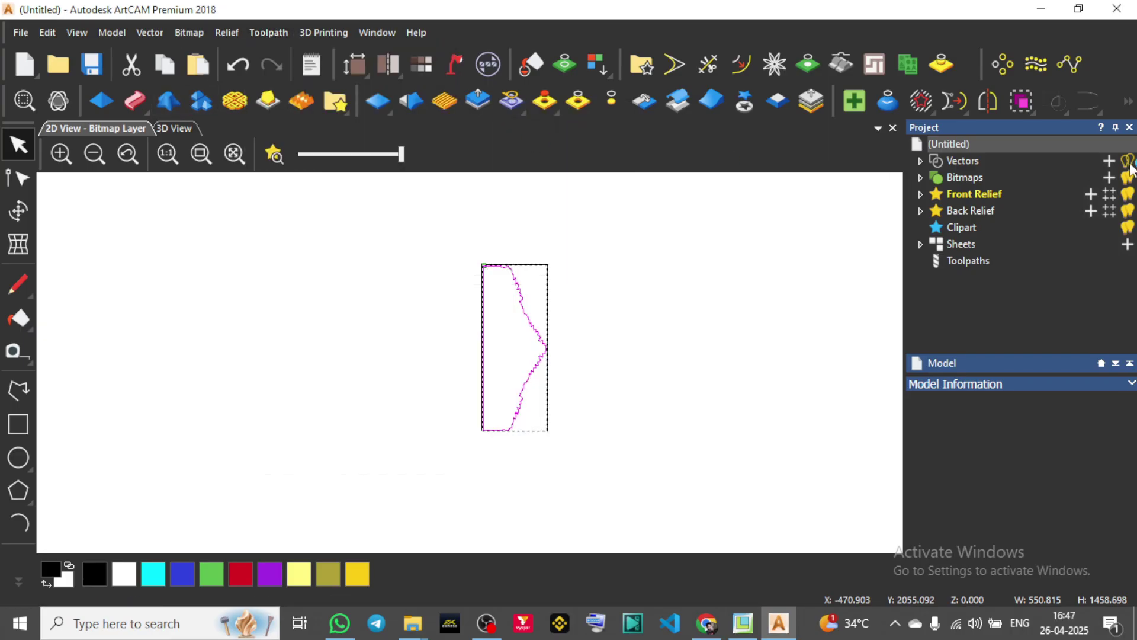
click(942, 177)
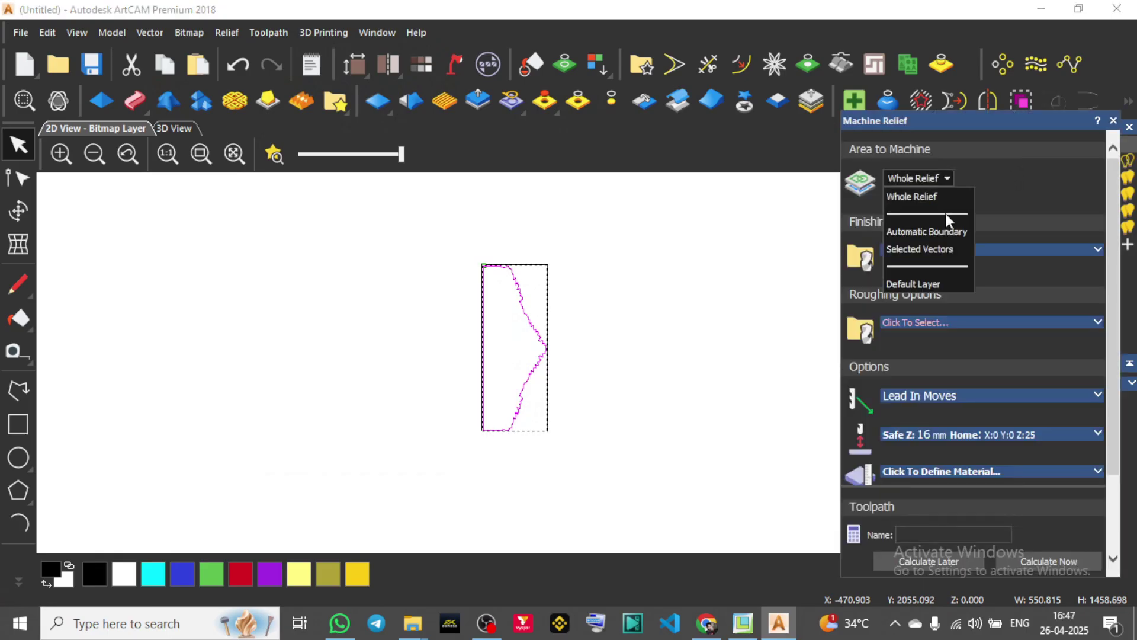
click(929, 250)
click(937, 282)
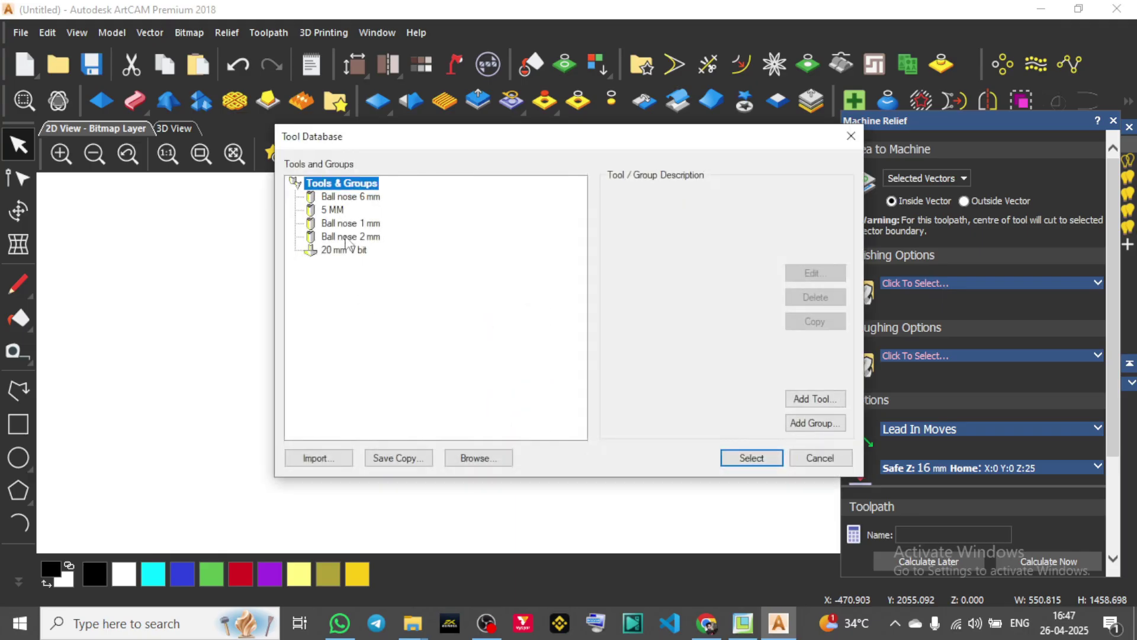
double_click(376, 197)
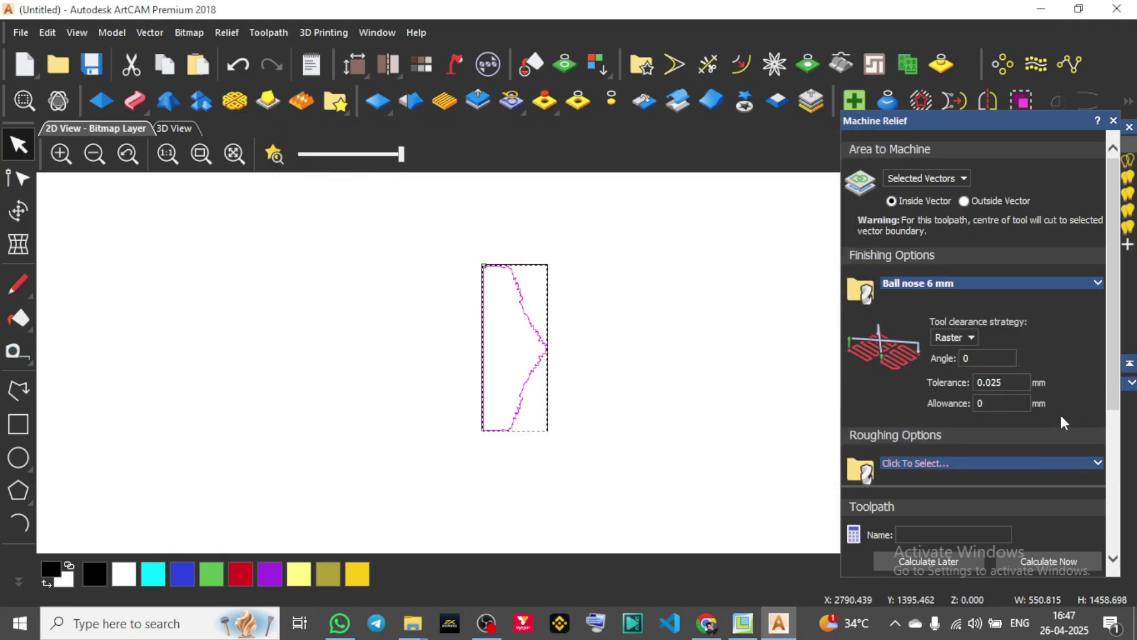
Define the material as 15.001 mm thick with zero offsets and calculate the relief toolpath.
scroll(1059, 418, down, 3)
click(980, 369)
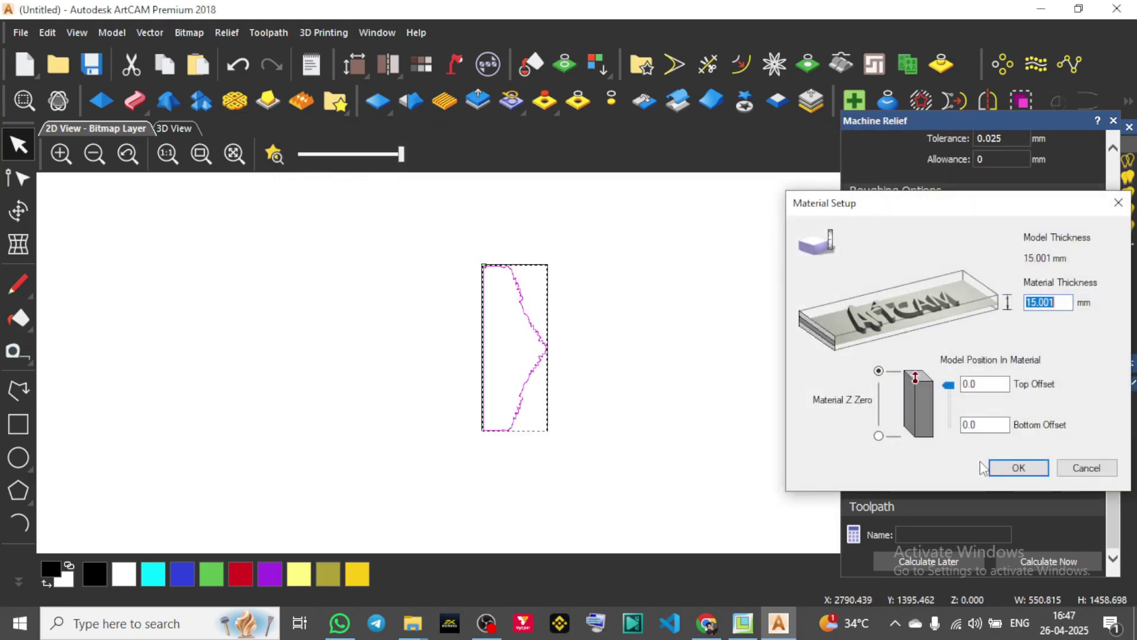
click(1015, 466)
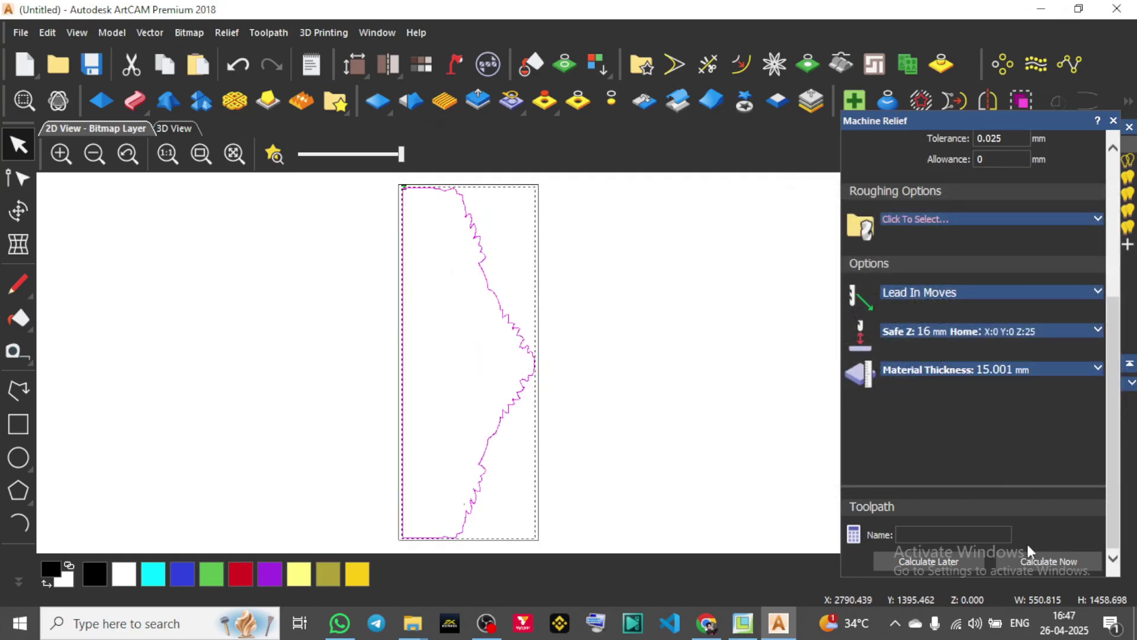
click(1042, 560)
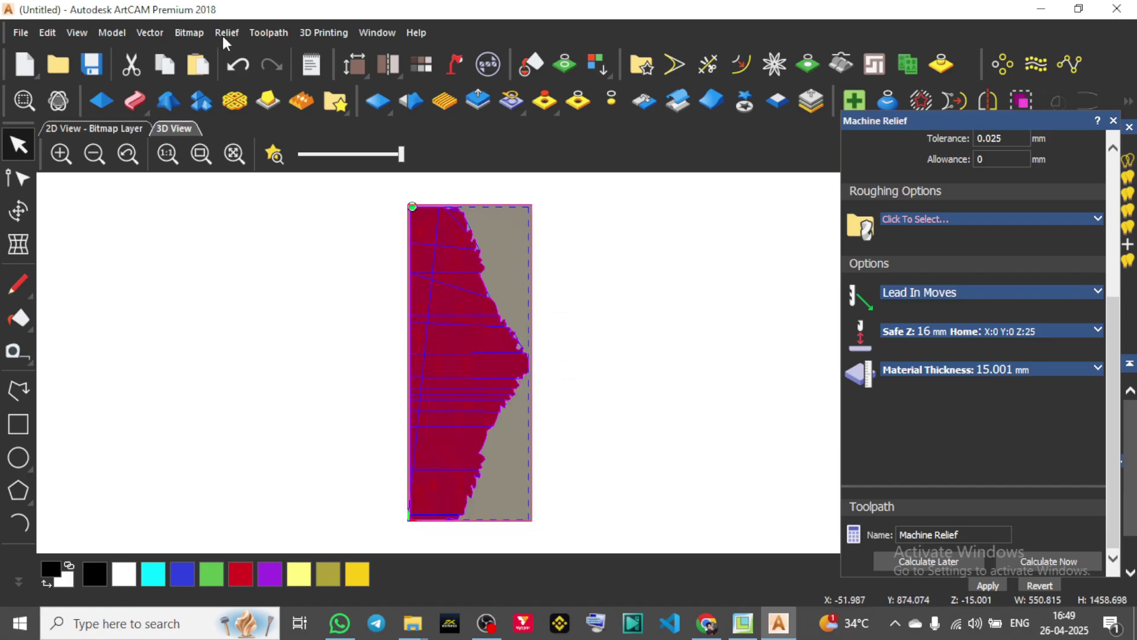
Simulate all toolpaths on the whole-model block at Fast resolution.
click(278, 30)
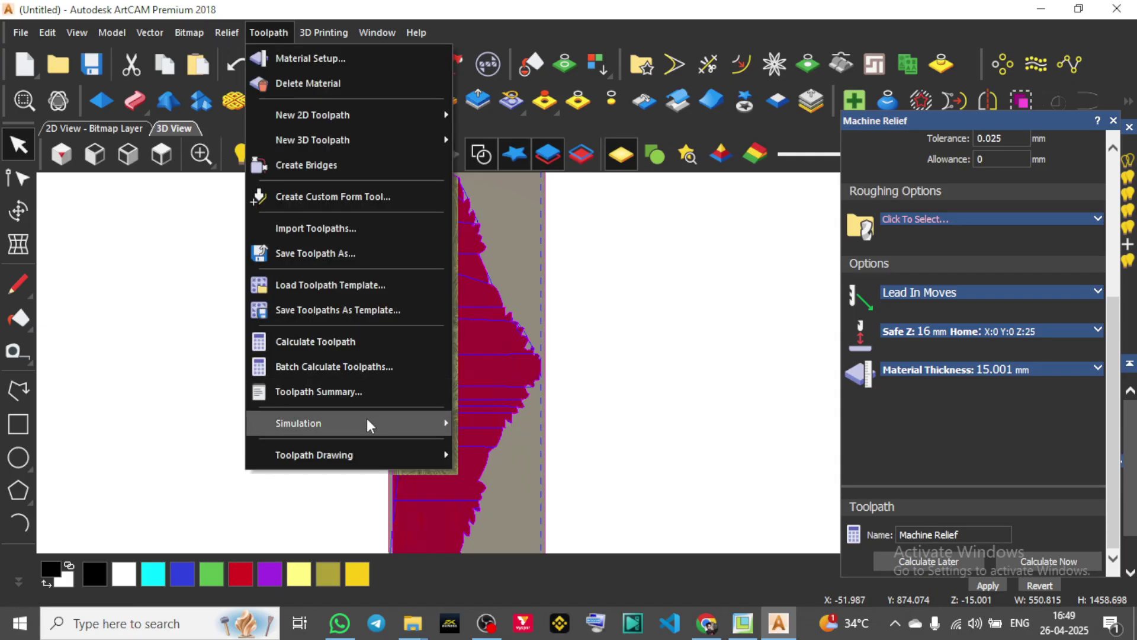
mouse_move(362, 420)
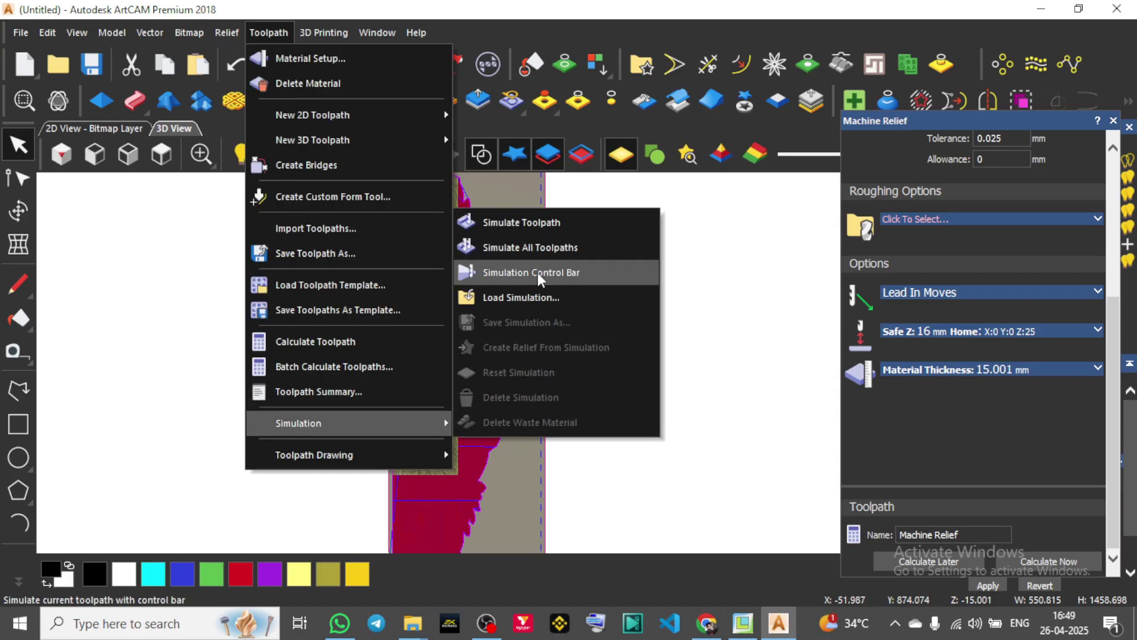
click(566, 247)
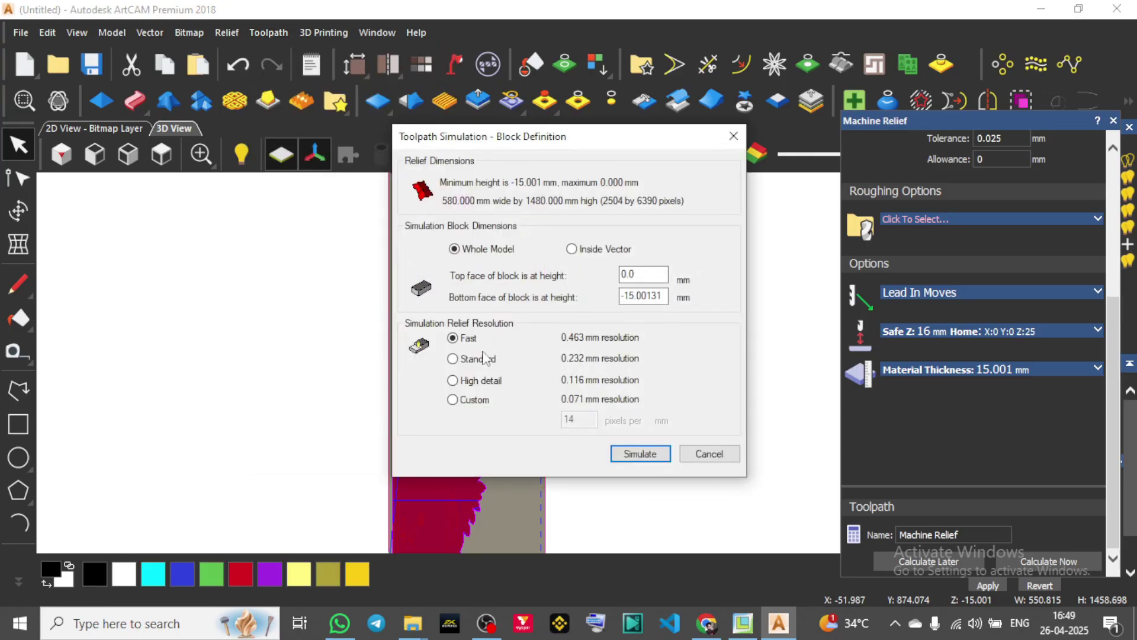
click(640, 454)
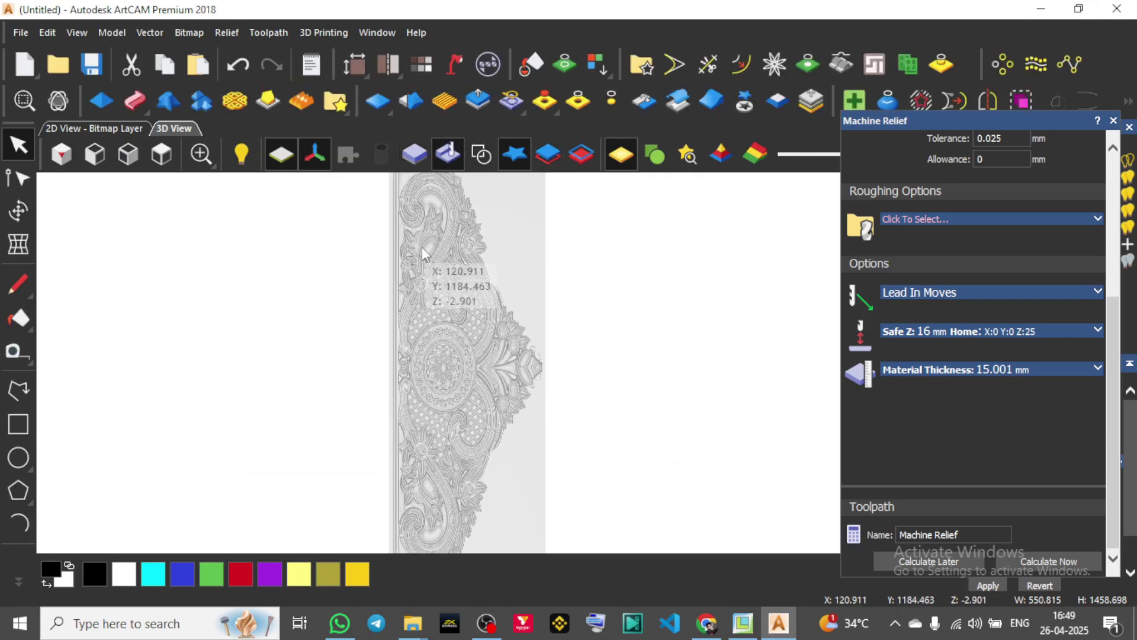
Examine the carved detail of the simulated relief up close, around the flowers, scrolls and beaded borders.
scroll(420, 248, up, 10)
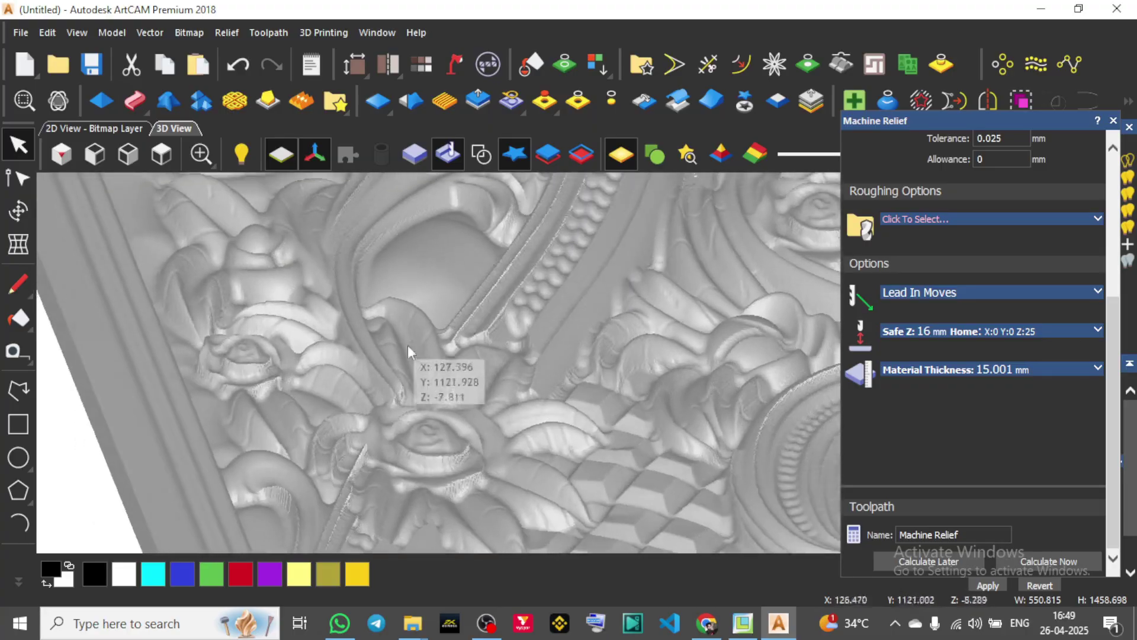
scroll(345, 369, down, 2)
scroll(346, 366, down, 5)
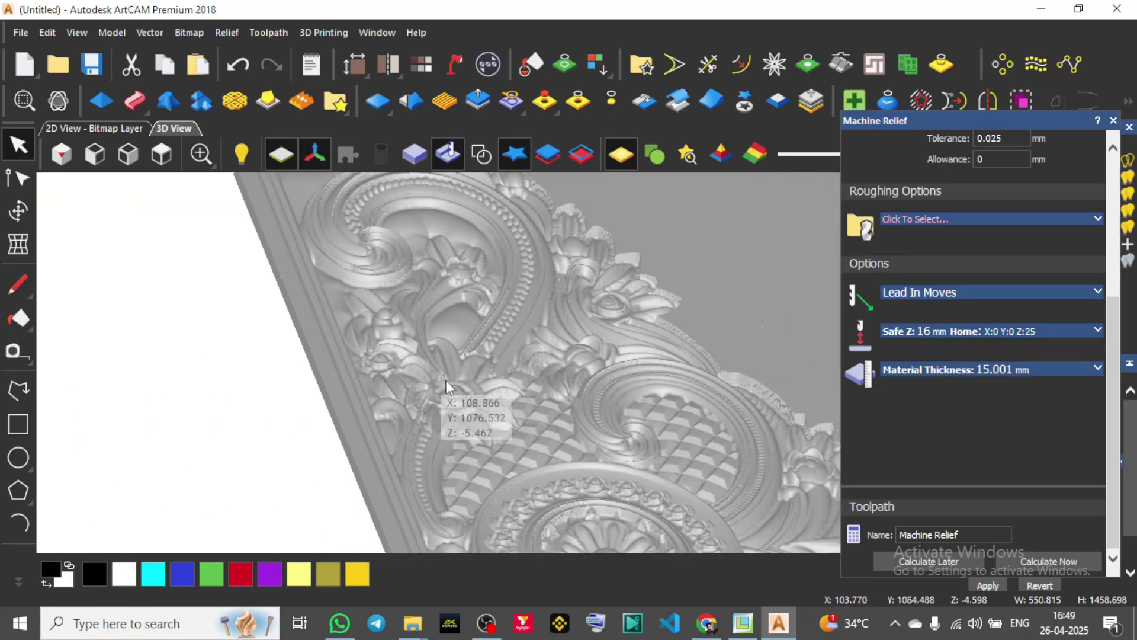
scroll(494, 364, up, 3)
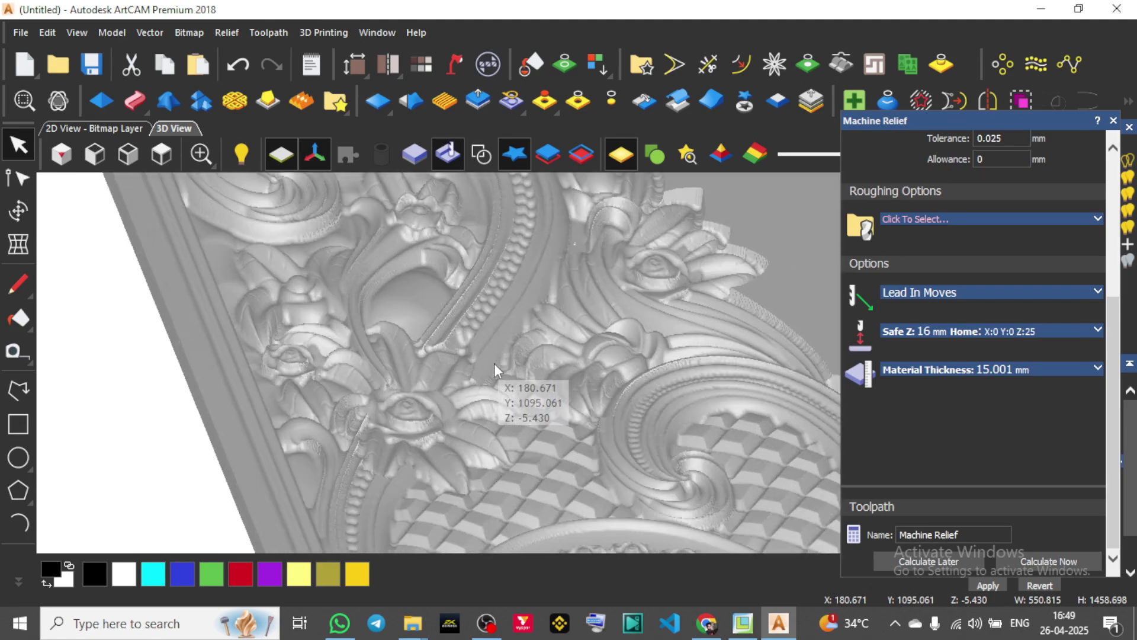
scroll(464, 371, up, 3)
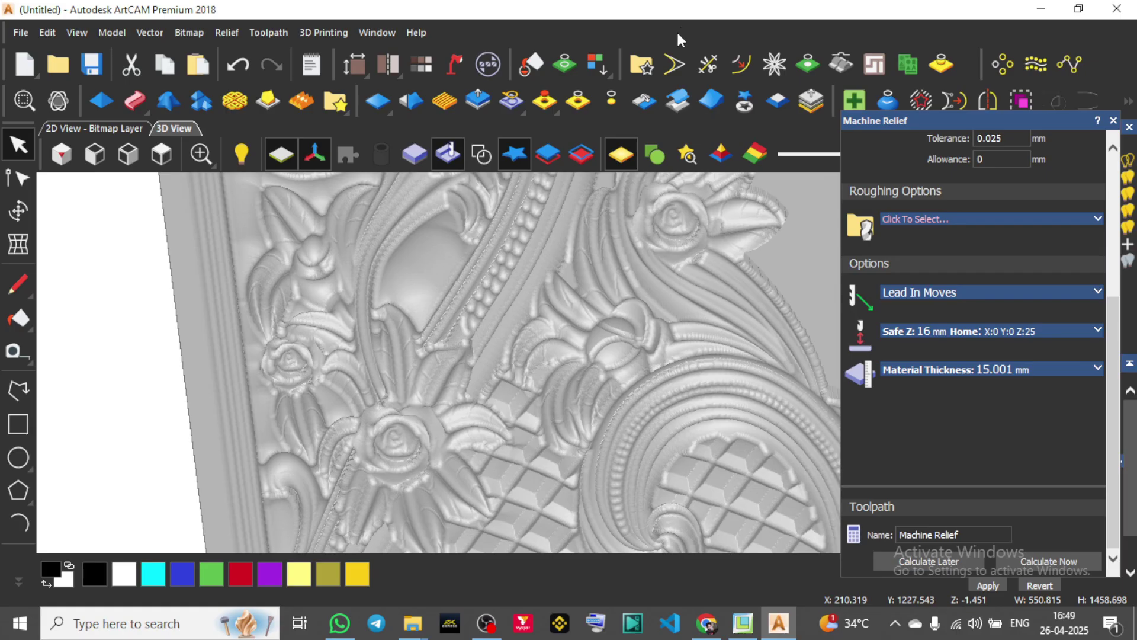
scroll(551, 364, down, 3)
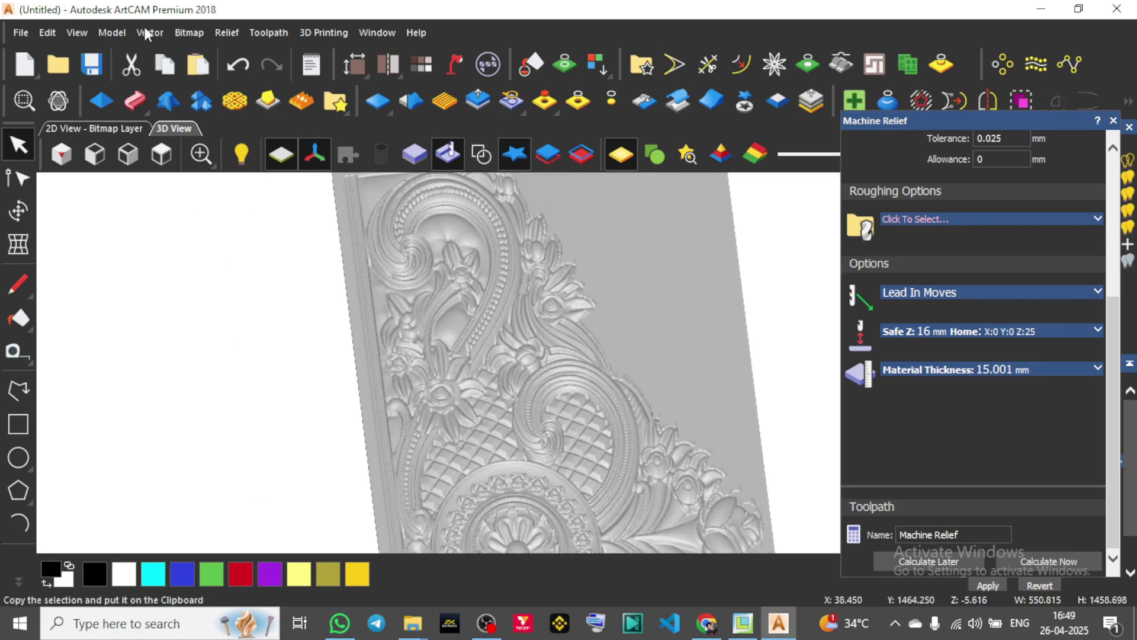
double_click(111, 10)
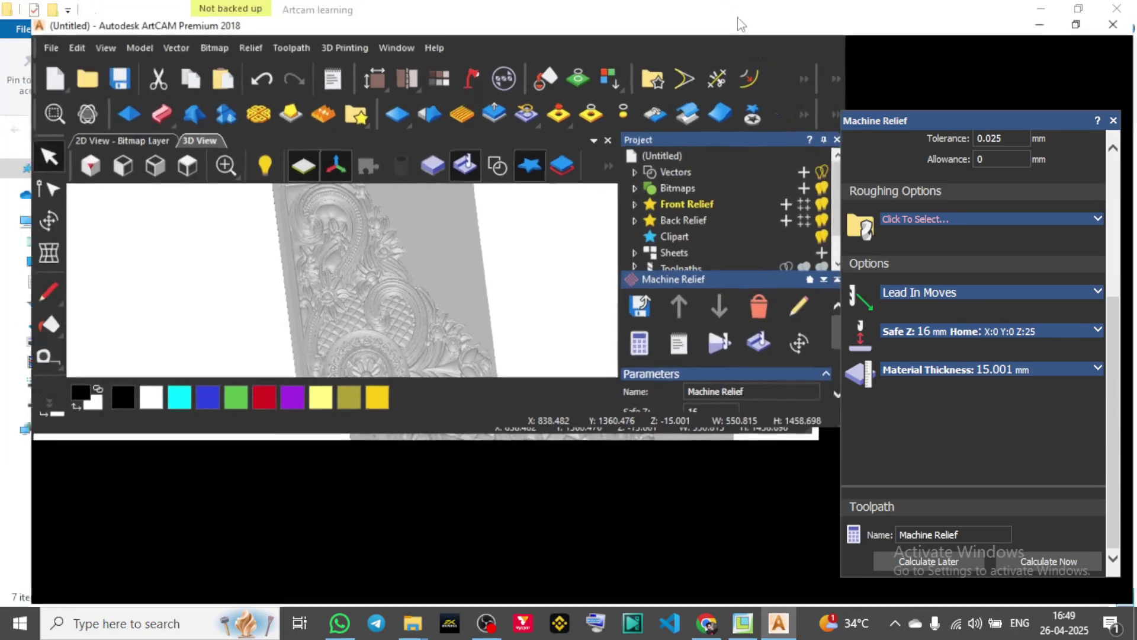
double_click(740, 24)
Save the Ball nose 6 mm finishing toolpath as G-Code (mm) in the Artcam learning folder under the name case3.
click(272, 33)
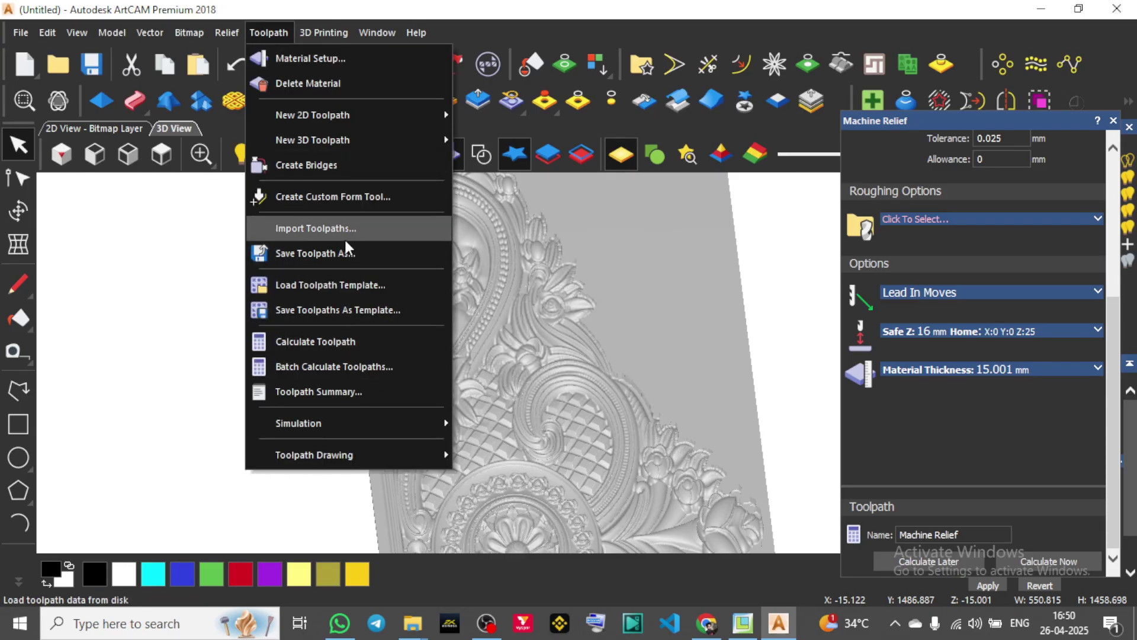
click(352, 253)
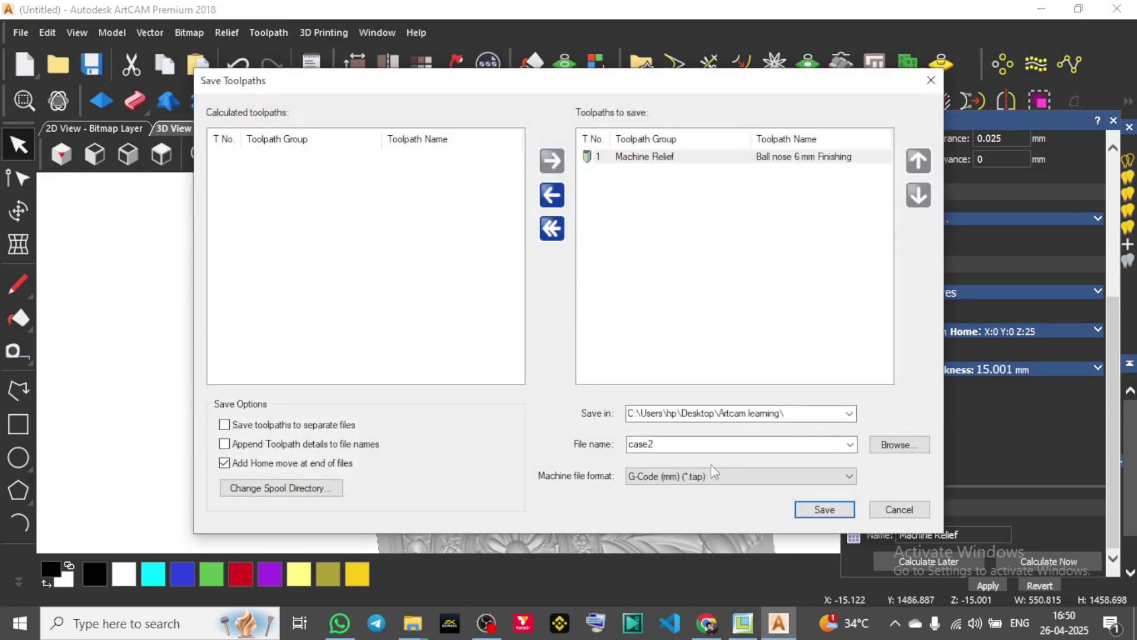
double_click(678, 444)
click(678, 444)
click(825, 509)
click(932, 81)
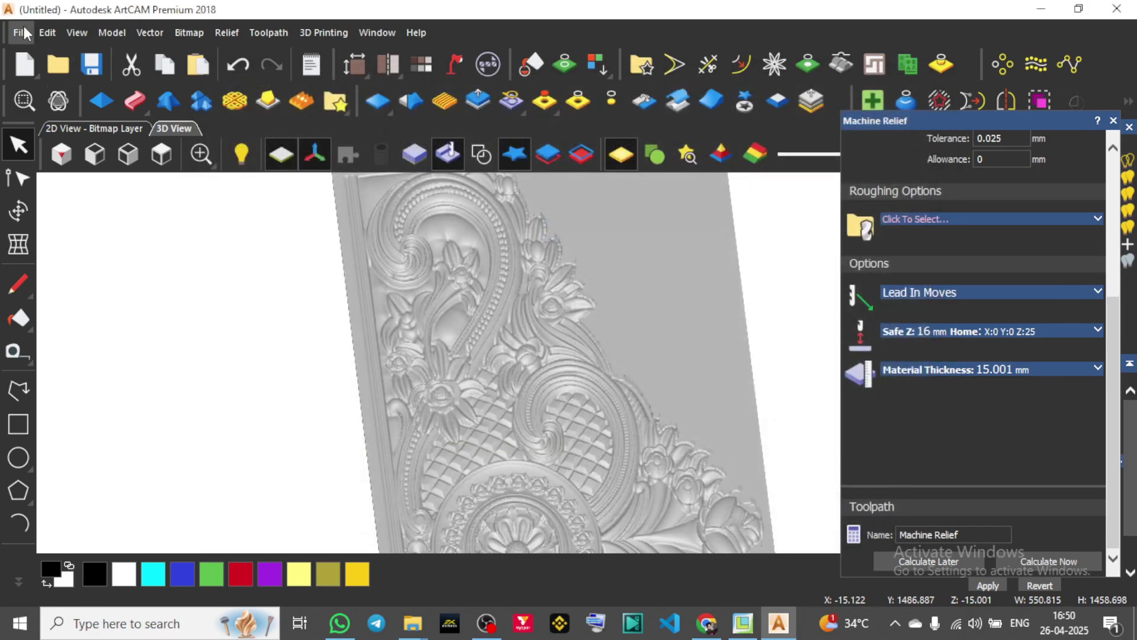
Save the model as an ArtCAM model named case3 in the Artcam learning folder.
click(23, 30)
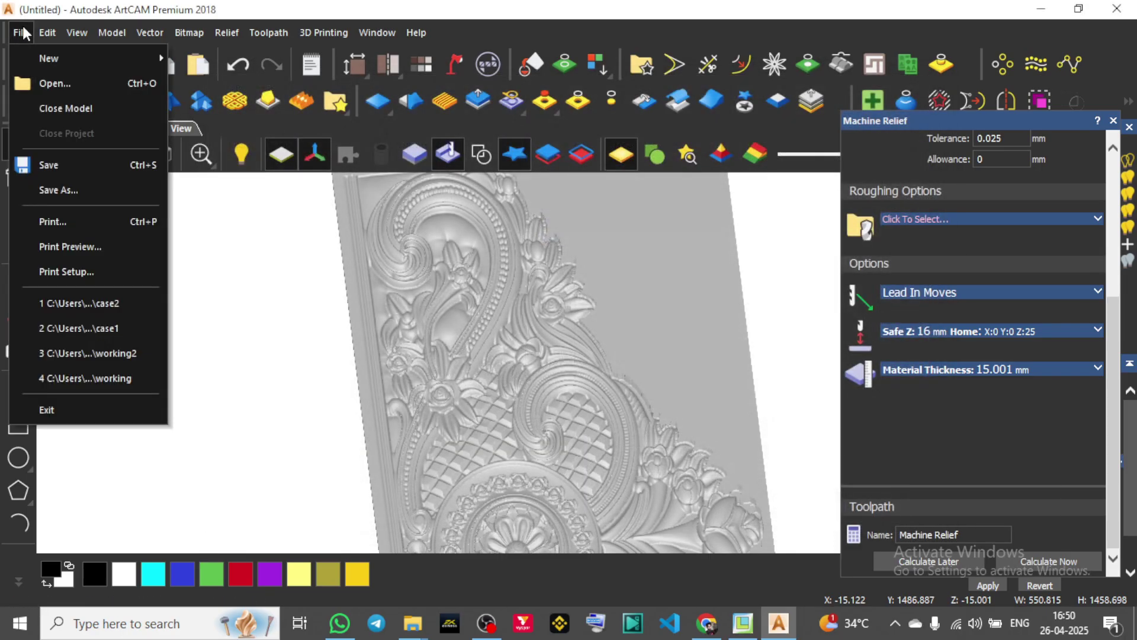
click(94, 188)
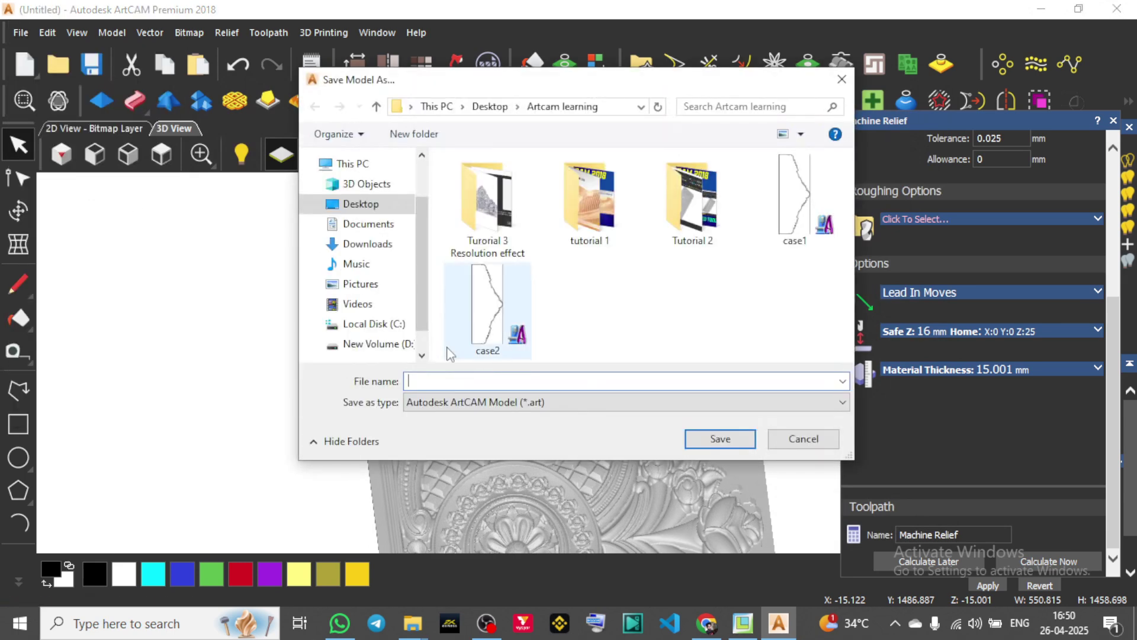
text(c)
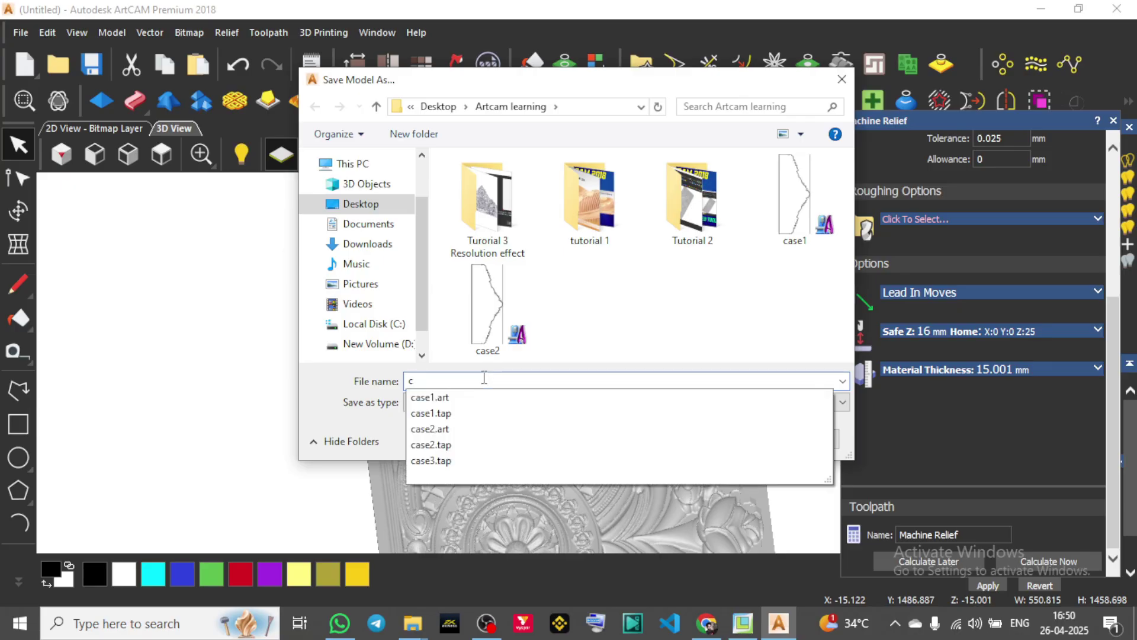
click(455, 414)
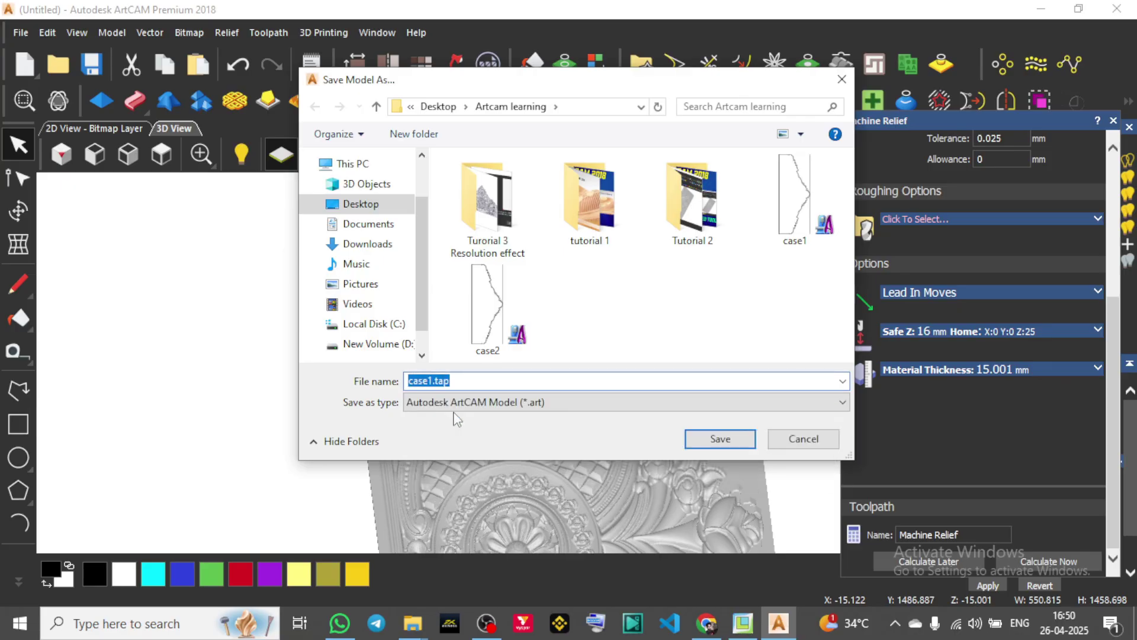
key(End)
key(BackSpace)
key(BackSpace)
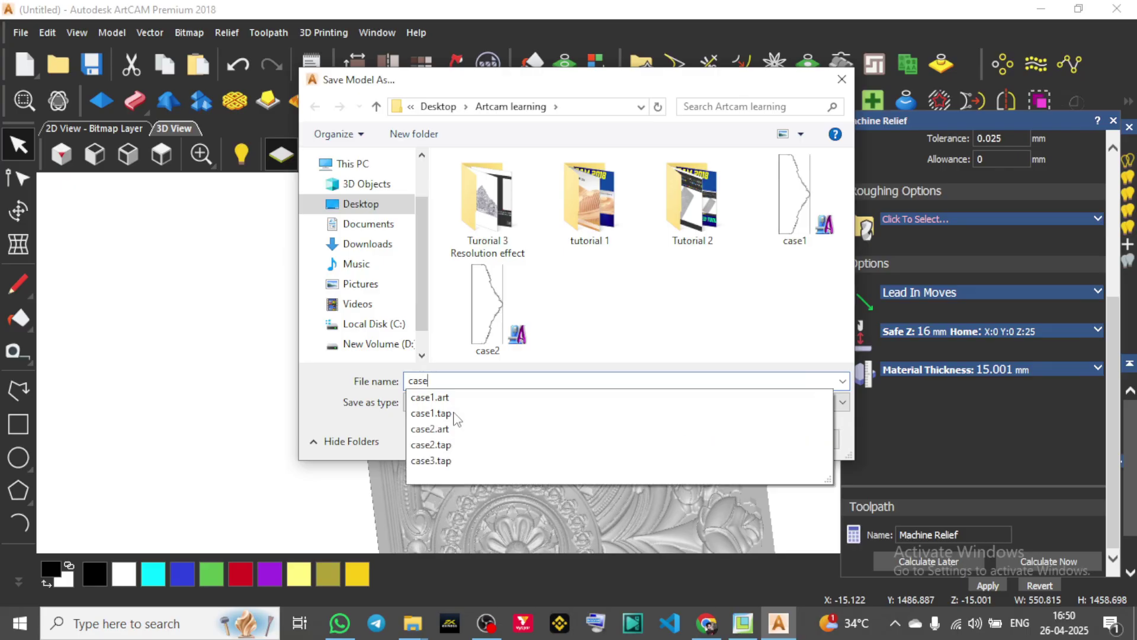
text(3)
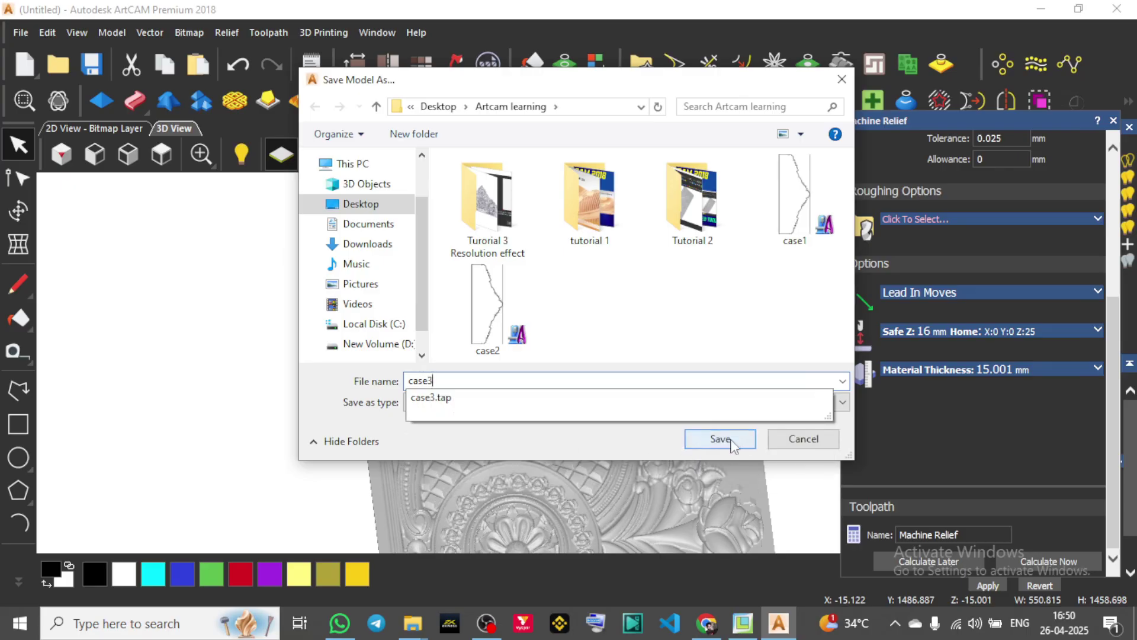
click(719, 439)
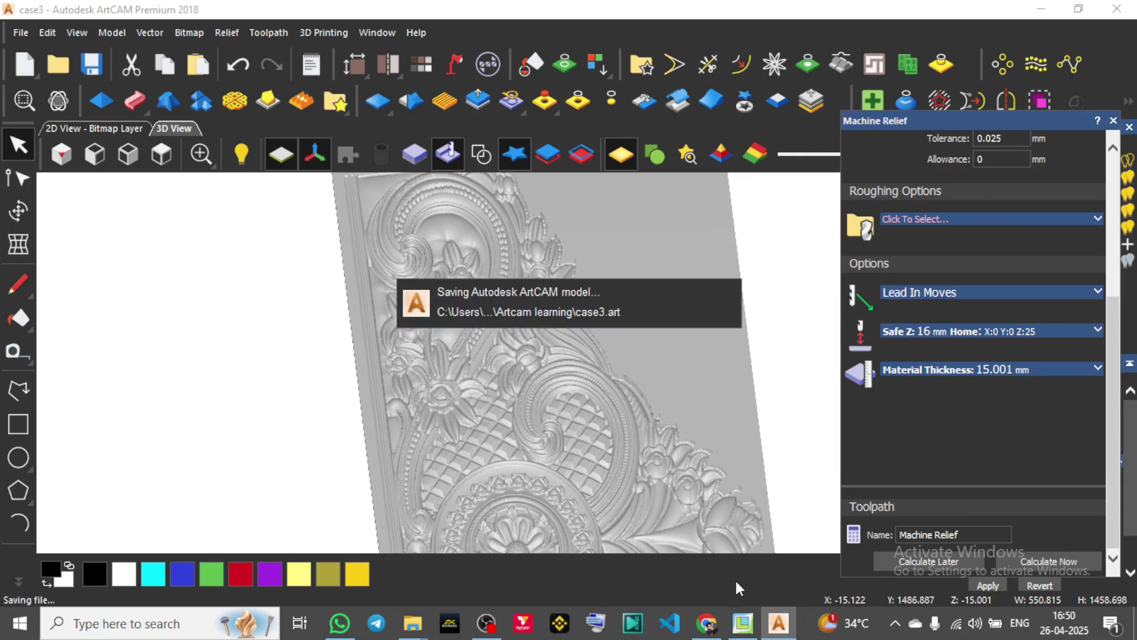
Switch to the Artcam learning folder in File Explorer and check the file size of the case3 G-code.
click(417, 633)
click(524, 564)
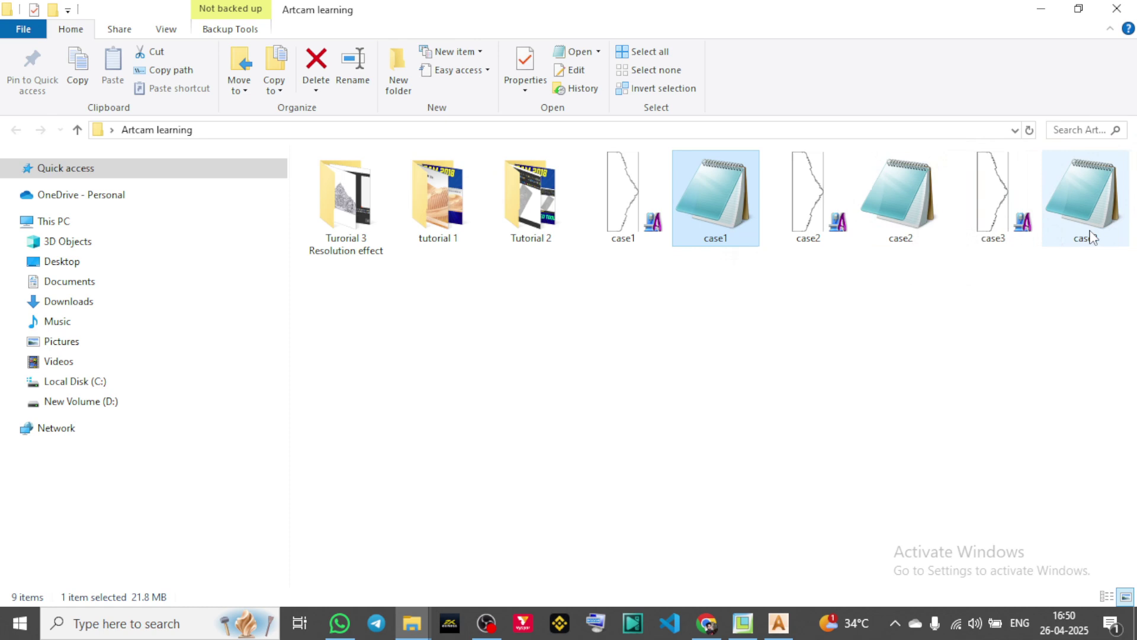
click(1085, 209)
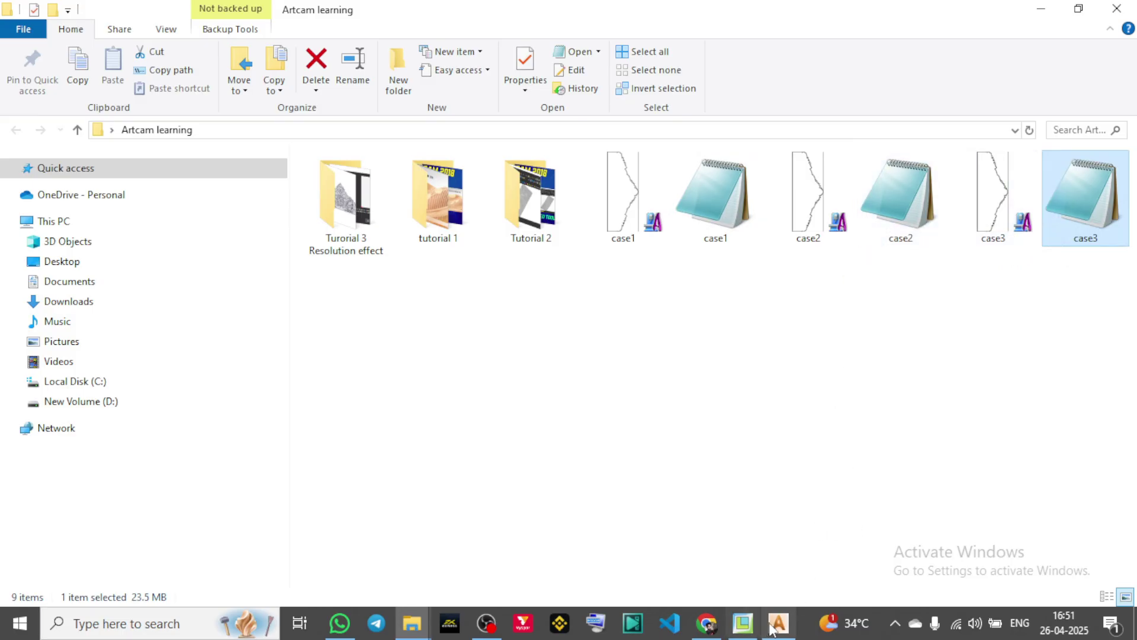
Switch to the presentation and advance to the Comparism slide covering Case 1, Case 2 and Case 3.
click(724, 613)
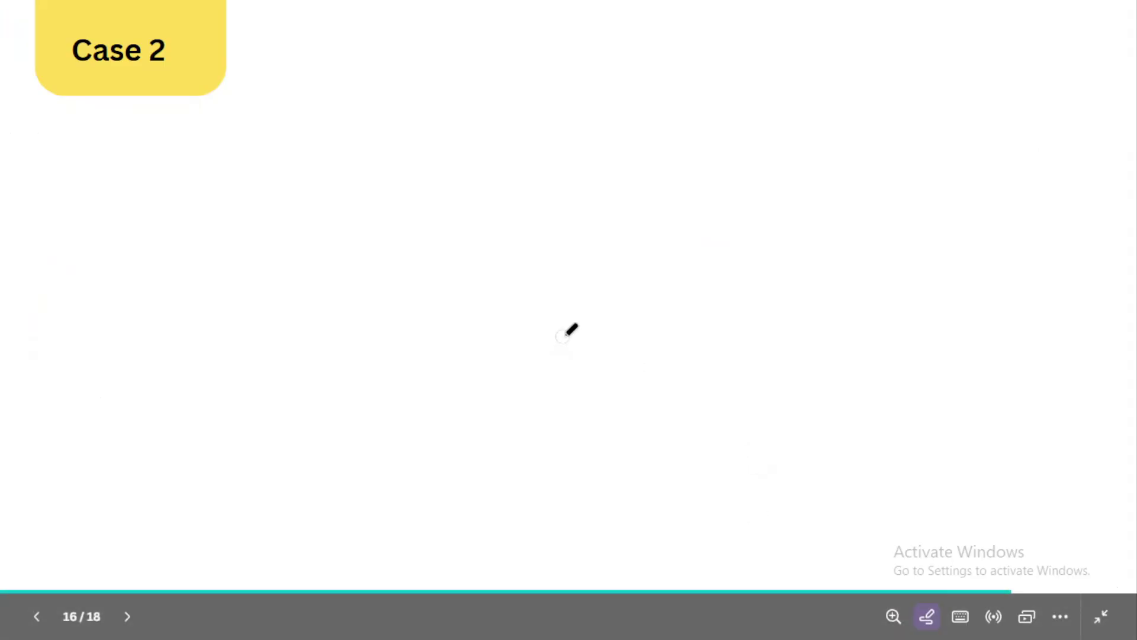
key(Right)
key(Right)
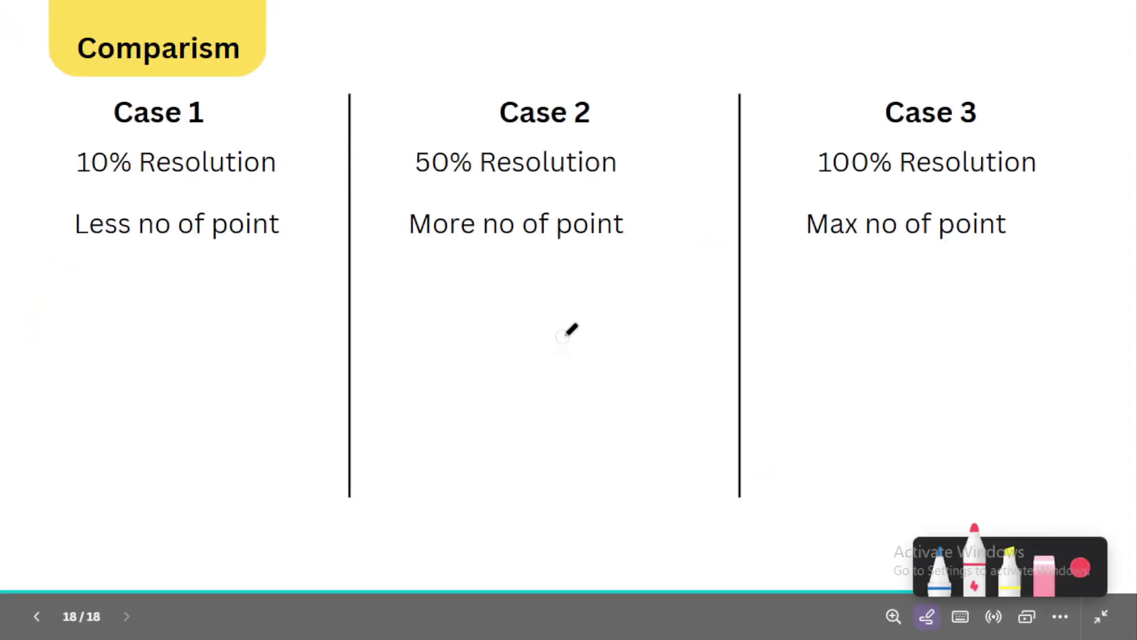